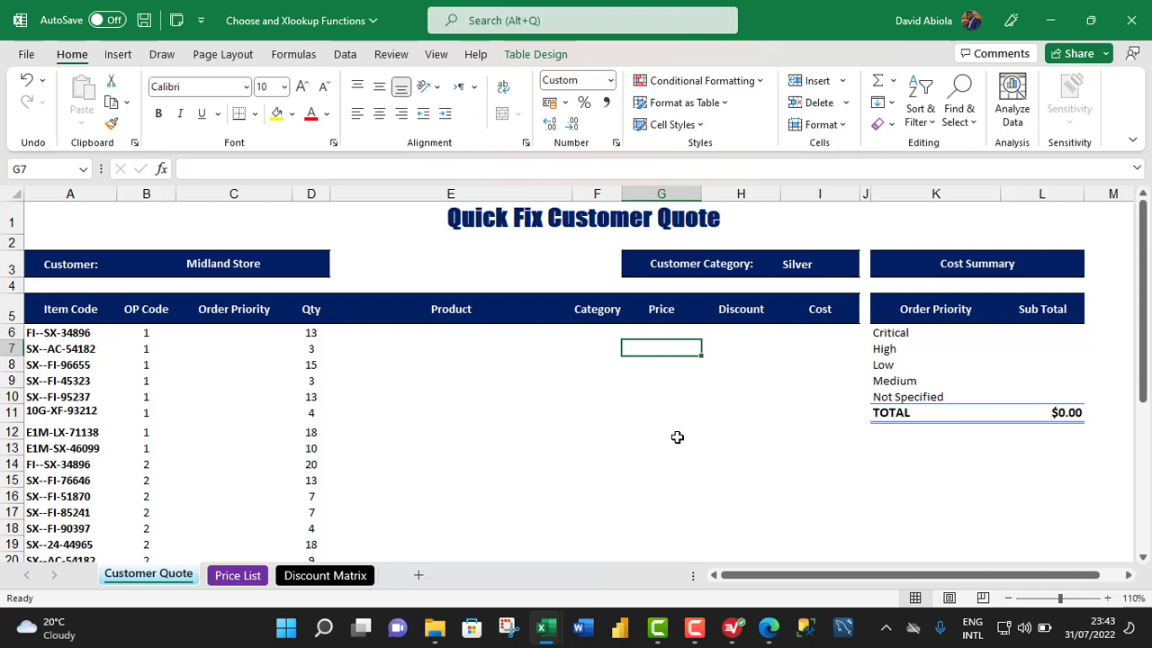
Look through the Customer Quote, Price List and Discount Matrix sheets and return to Customer Quote.
click(569, 427)
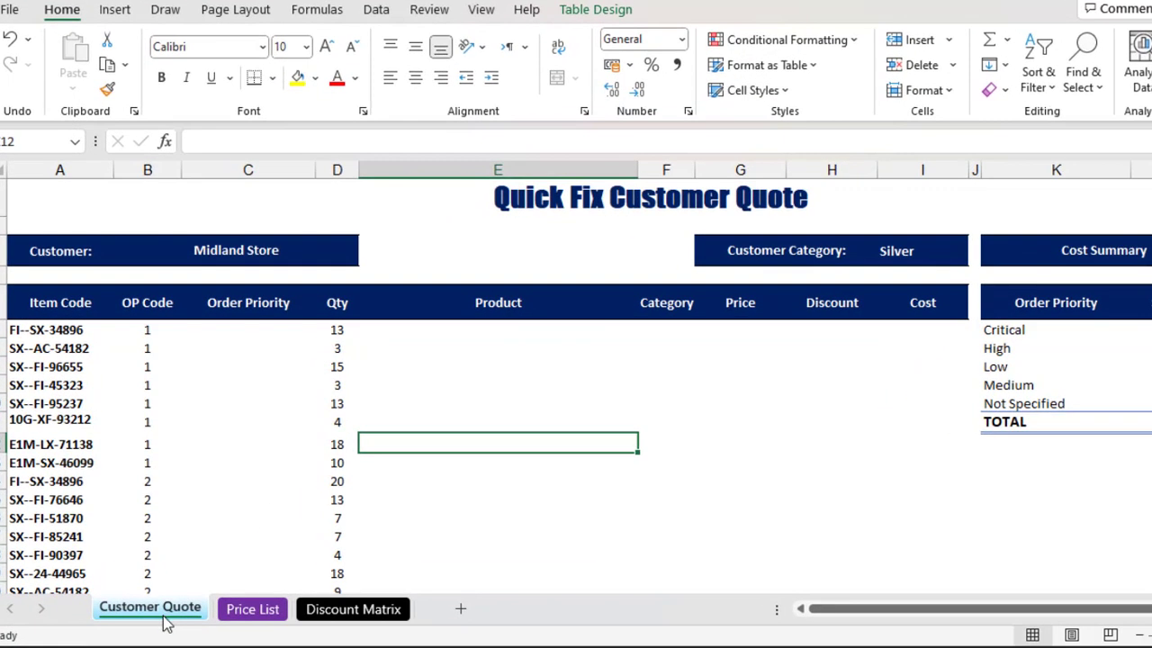
click(253, 609)
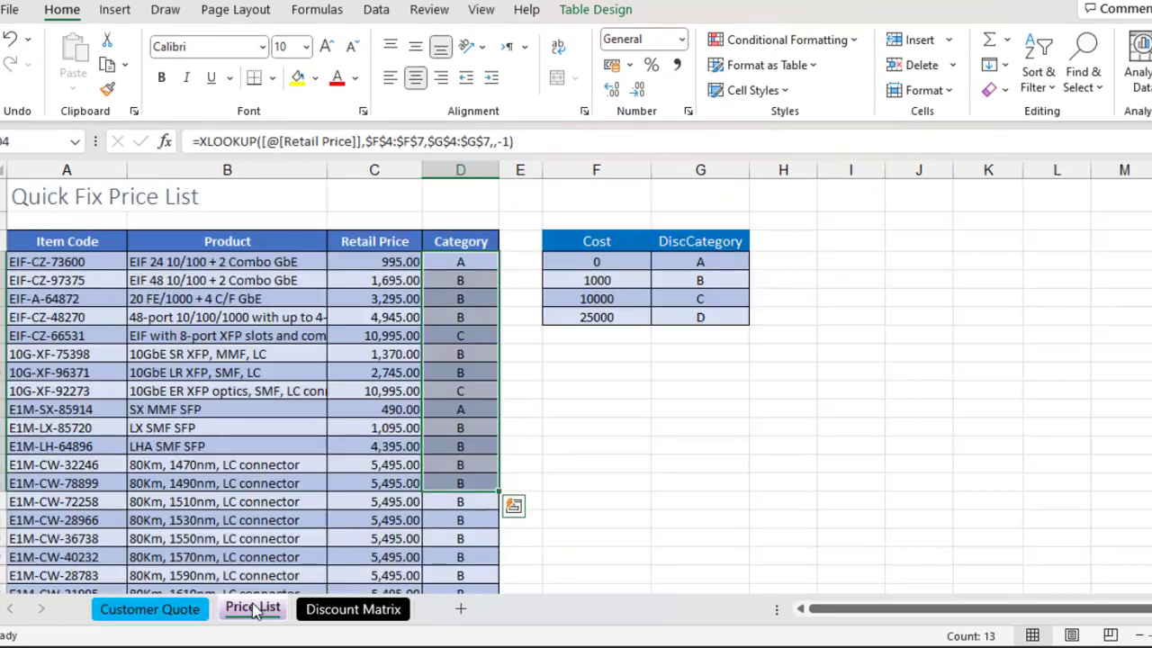
click(372, 610)
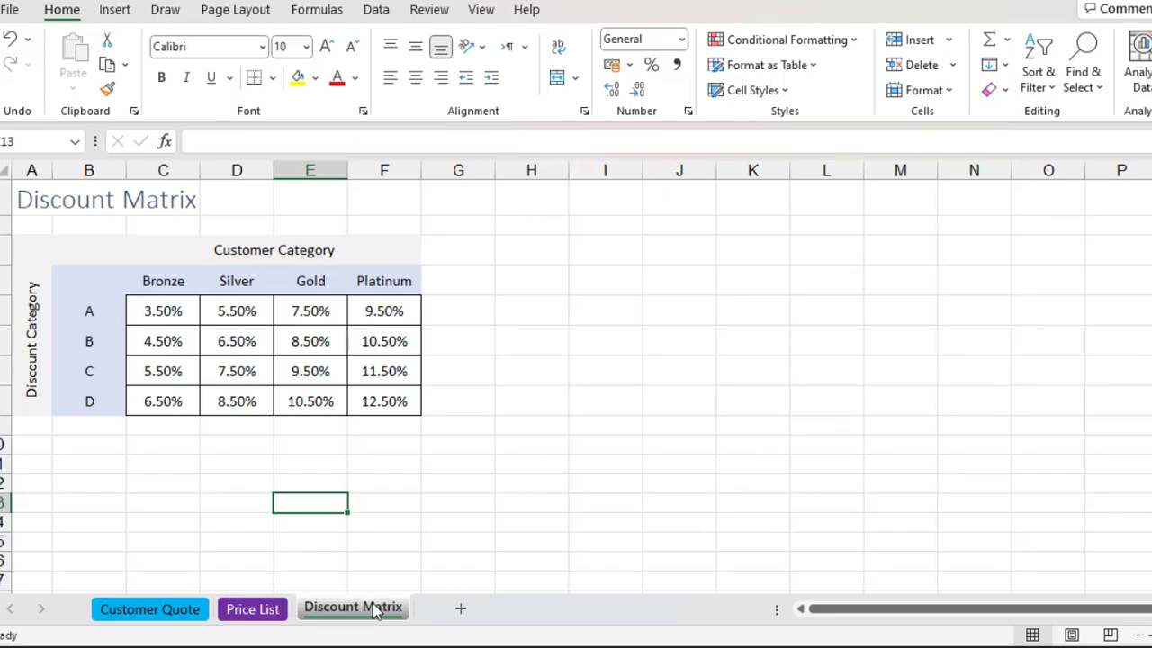
click(165, 608)
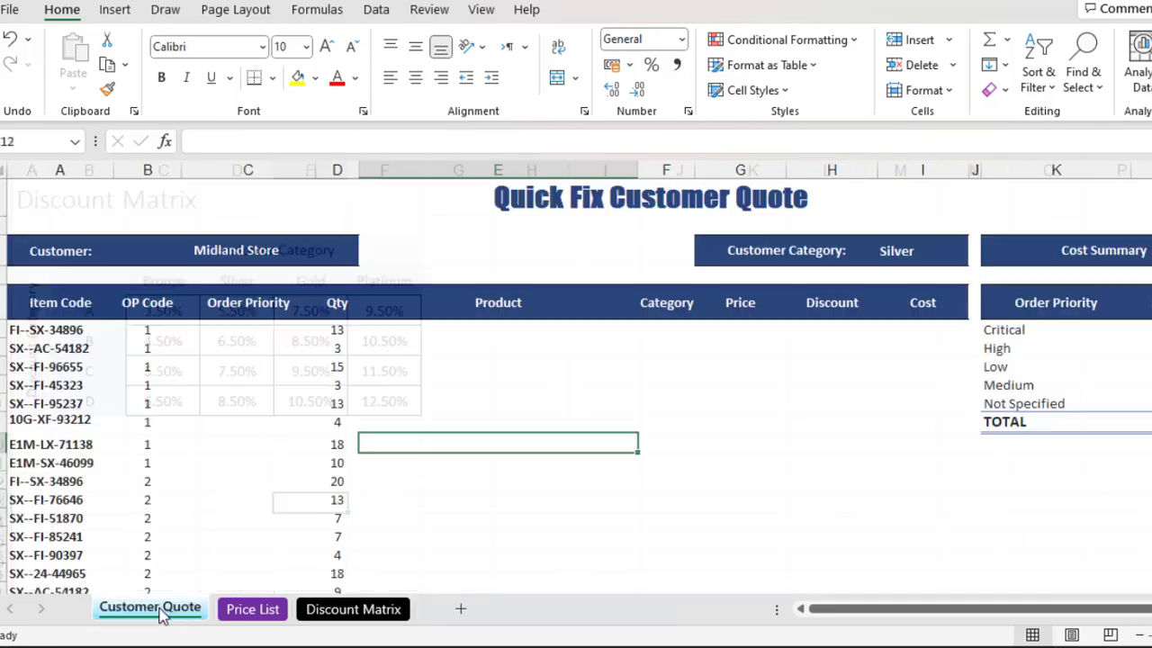
Review the quote's title, customer name and Item Code column on the Customer Quote sheet.
drag(100, 206, 958, 175)
drag(625, 200, 704, 209)
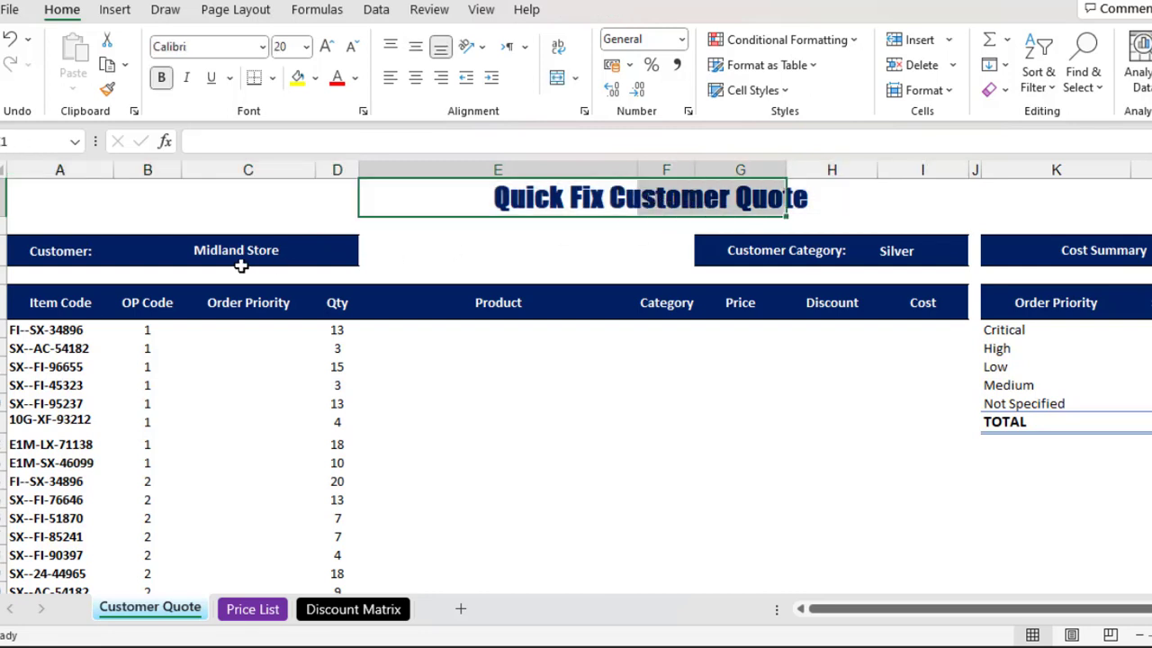
click(54, 251)
click(253, 250)
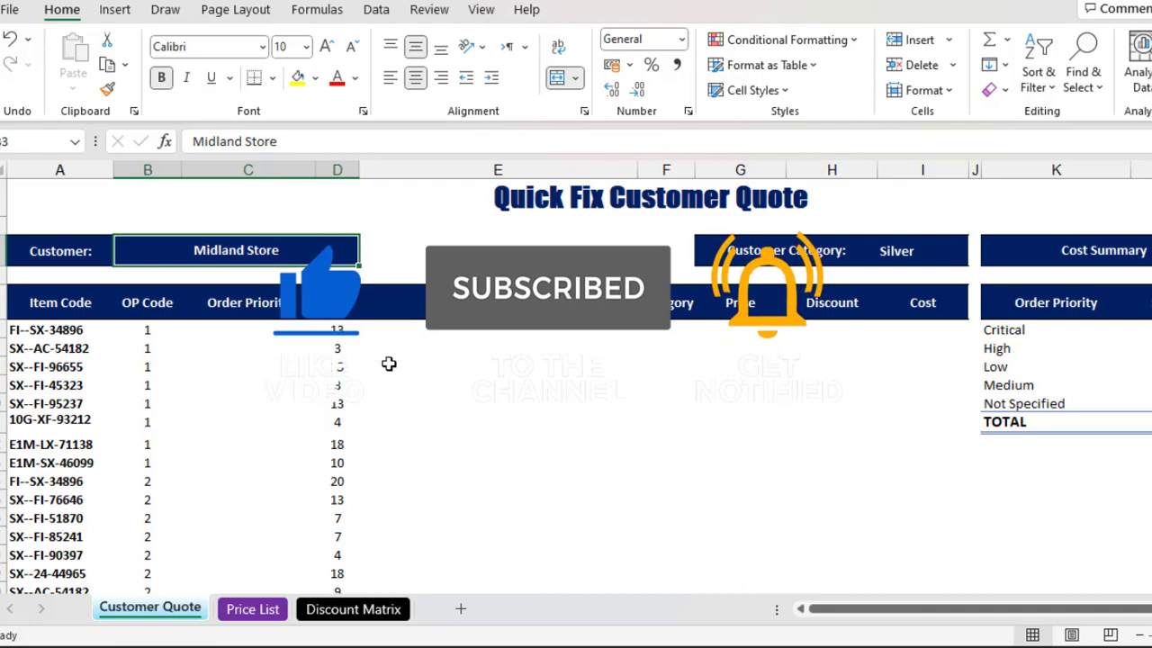
drag(57, 331, 44, 621)
click(43, 463)
key(ctrl+Up)
key(ctrl+Up)
key(ctrl+Up)
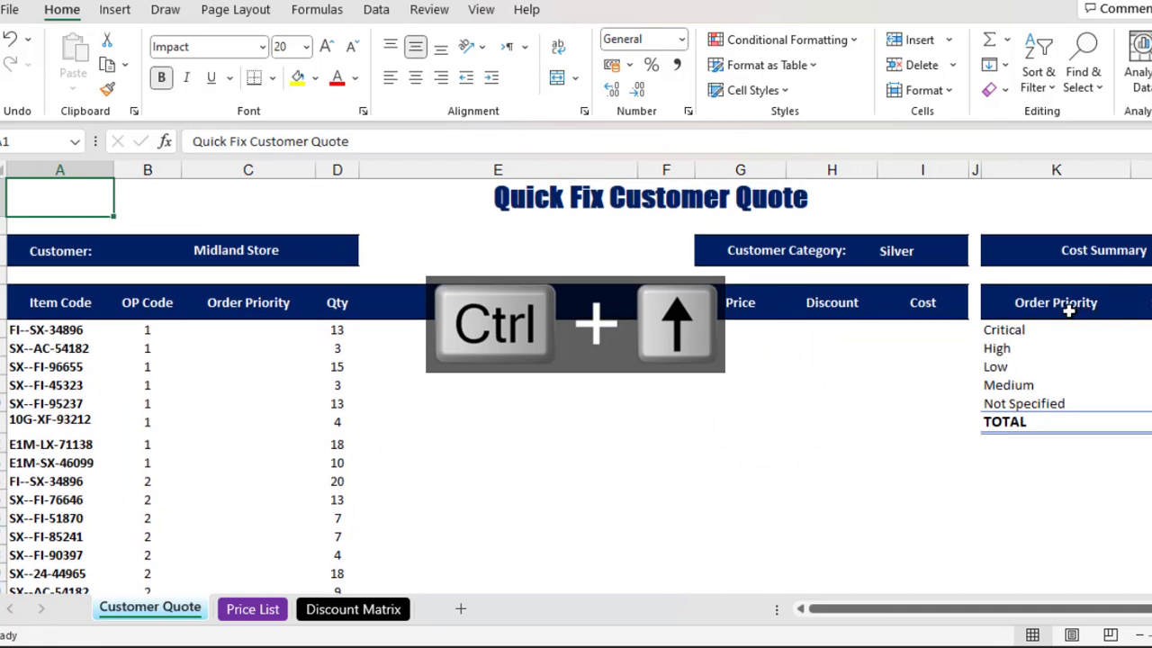
Compare the OP Code values with the order priorities listed in the Cost Summary.
click(1033, 331)
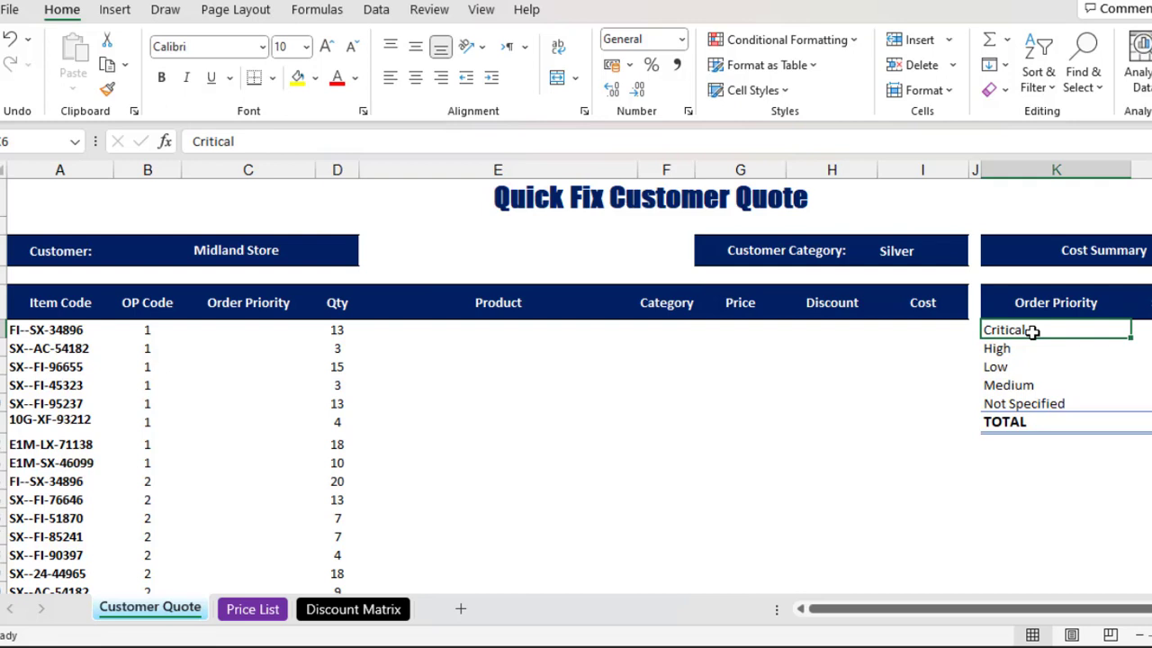
click(146, 331)
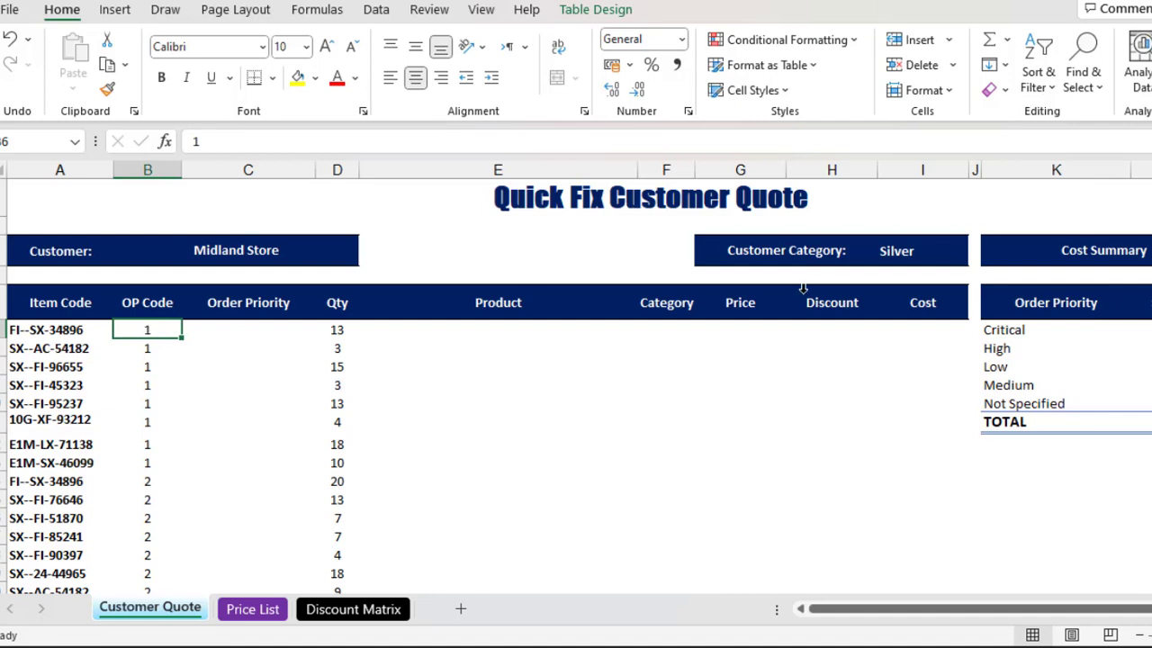
click(1033, 335)
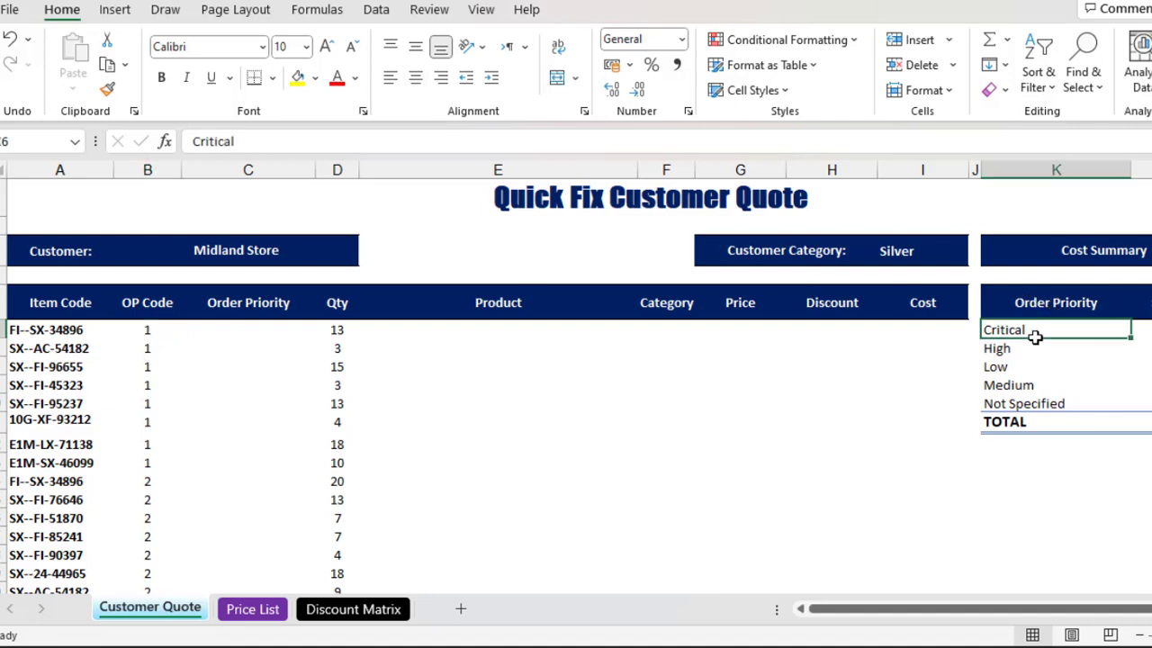
click(148, 537)
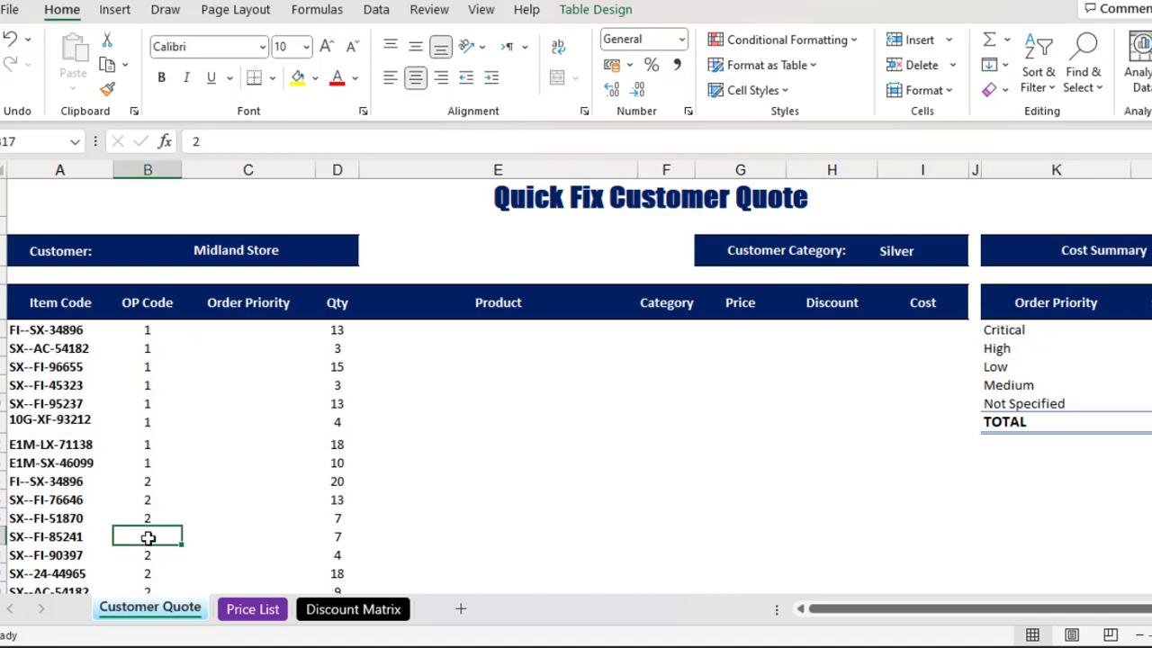
click(1001, 353)
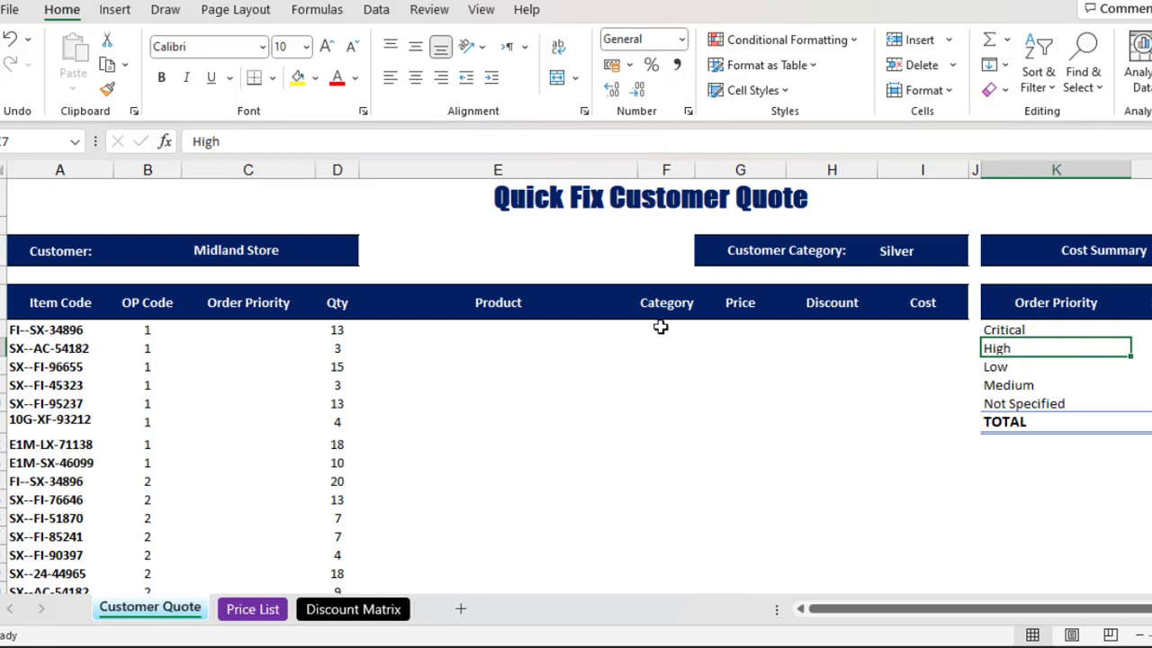
Review the empty Product, Price and Cost columns and the Sub Total cells of the Cost Summary.
click(476, 331)
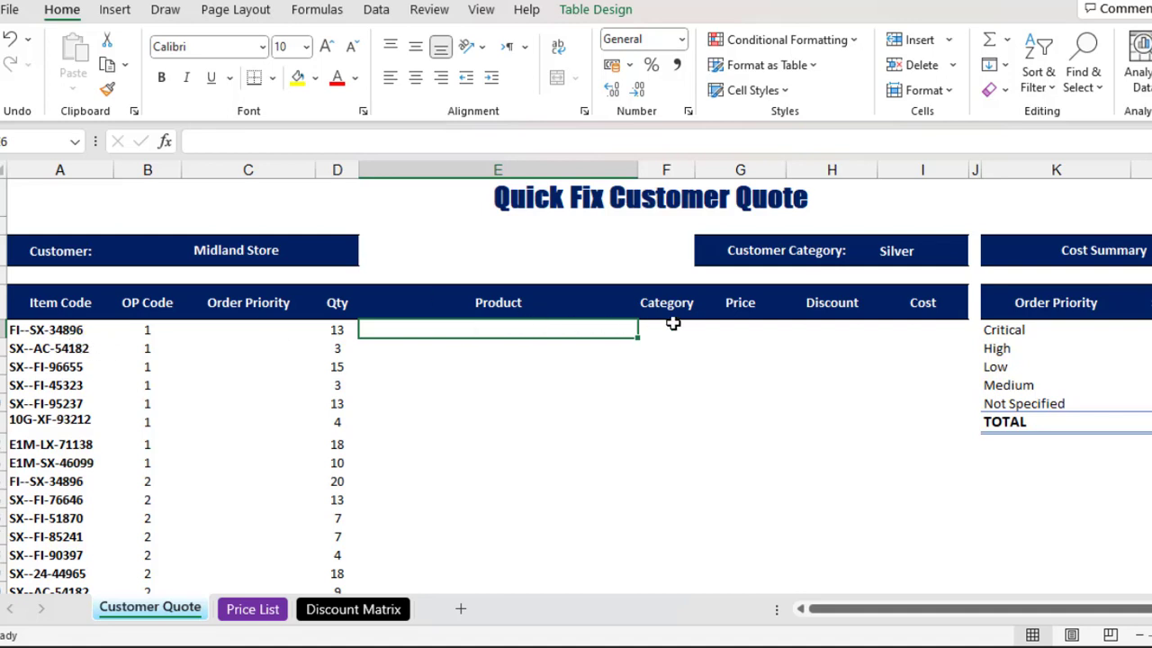
click(708, 330)
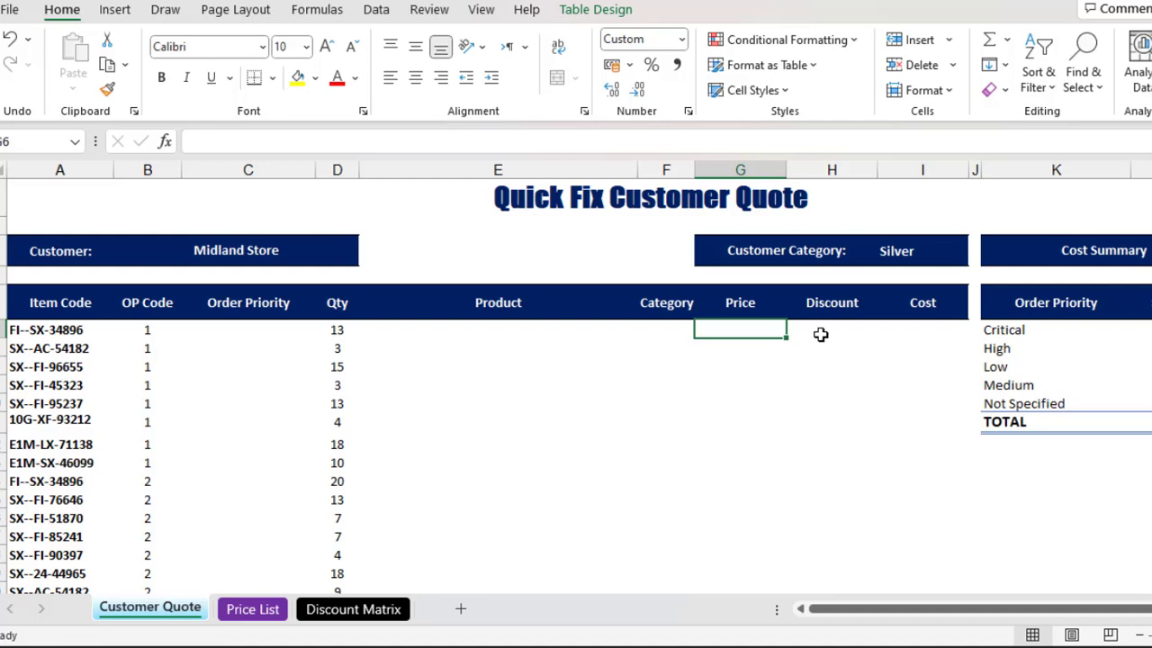
click(955, 327)
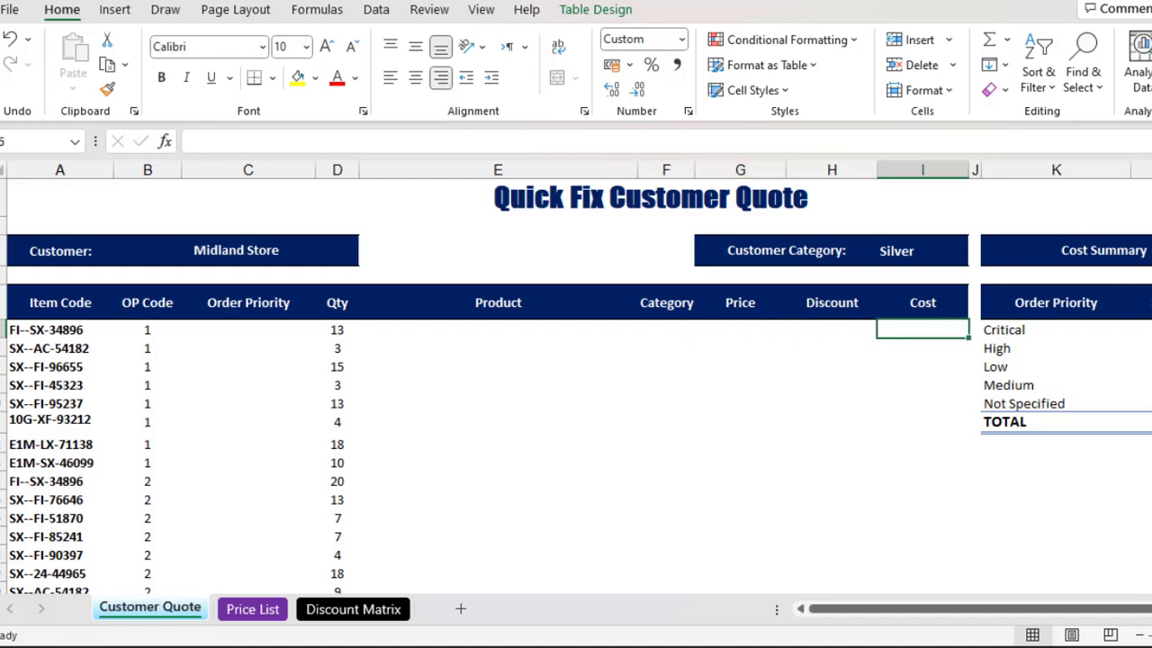
drag(1141, 329, 1142, 385)
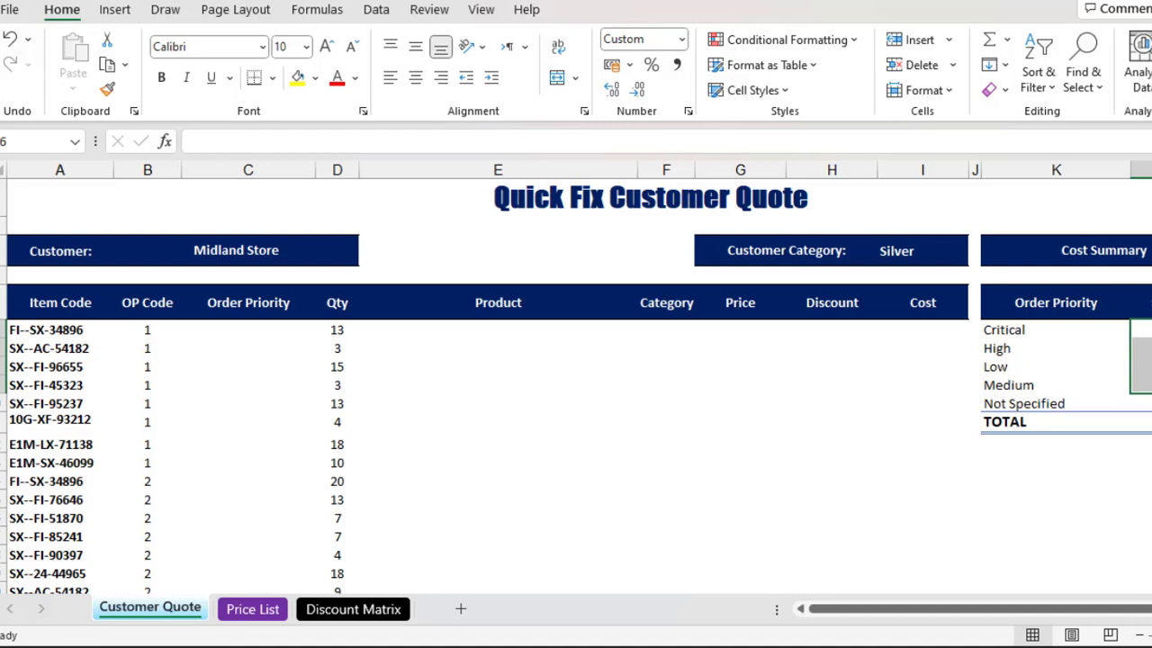
Check the table name assigned to the price table on the Price List sheet.
click(280, 616)
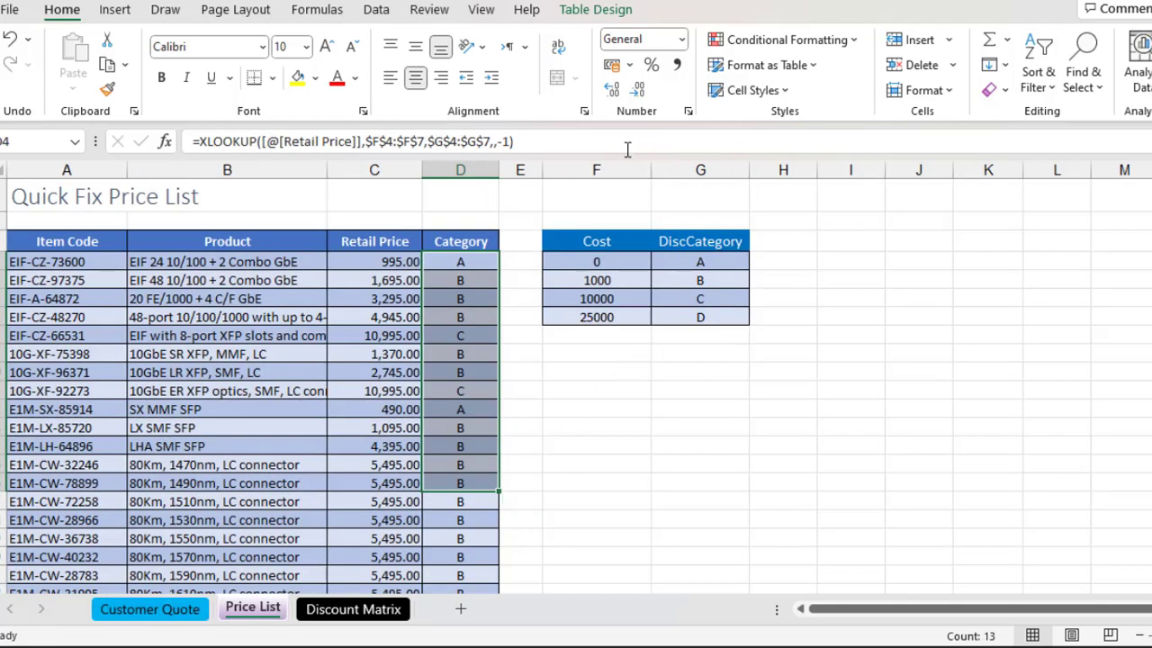
click(363, 342)
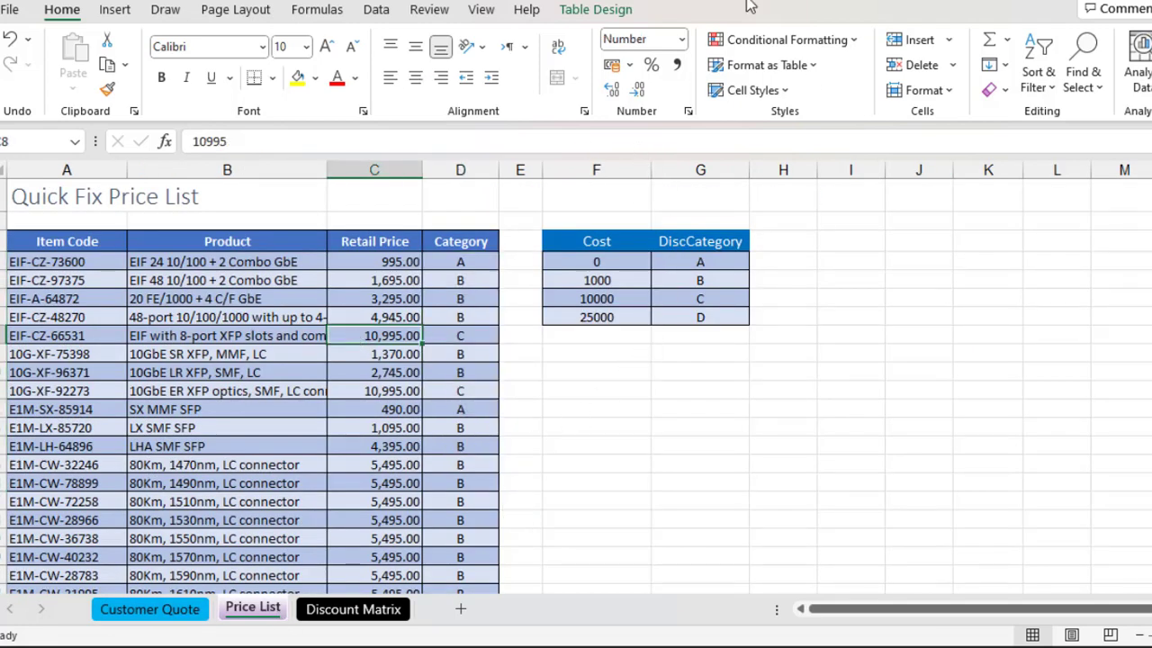
click(584, 13)
text(PriceList)
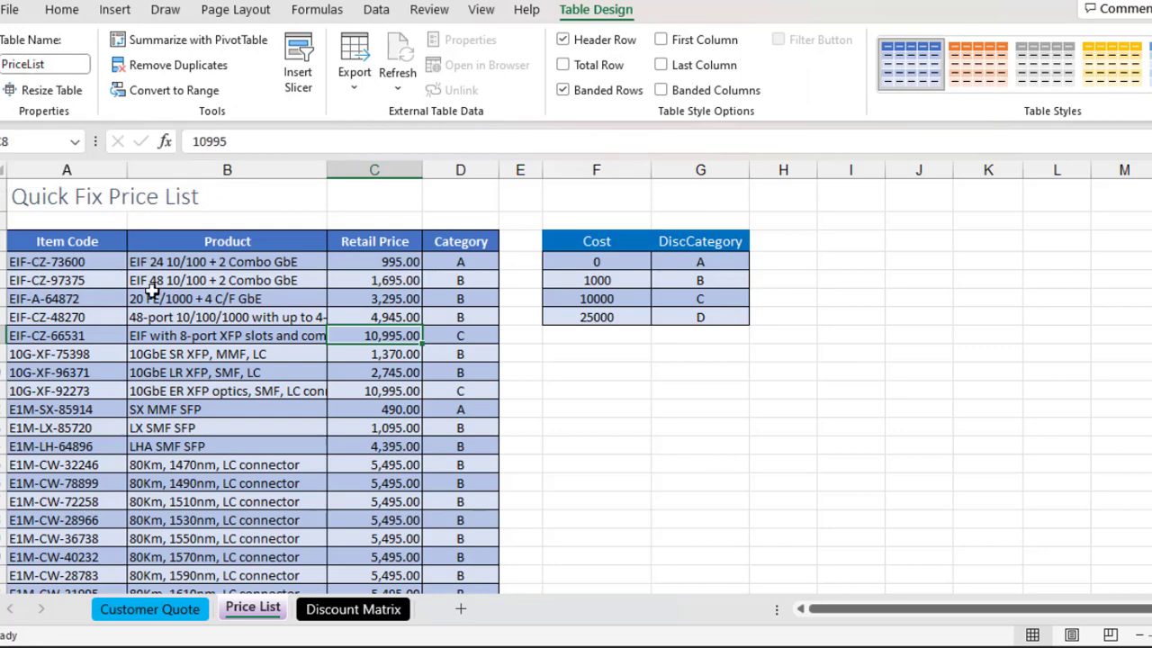
Inspect the named ranges on the Discount Matrix sheet for the discounts, discount categories and customer categories.
click(350, 610)
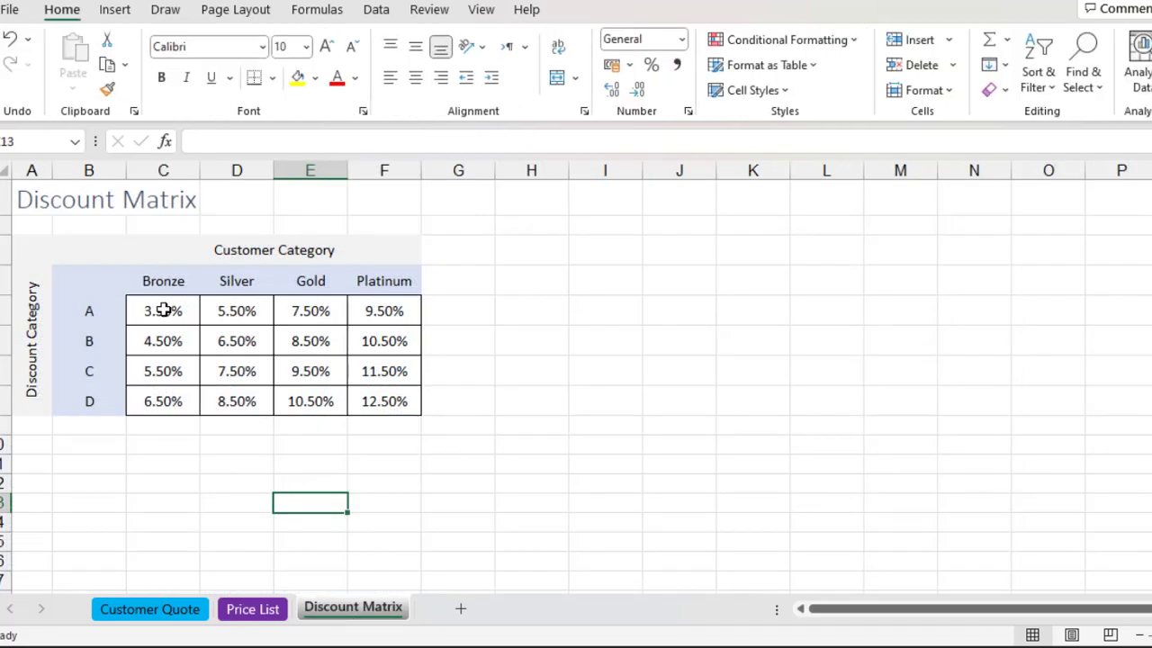
drag(162, 311, 387, 399)
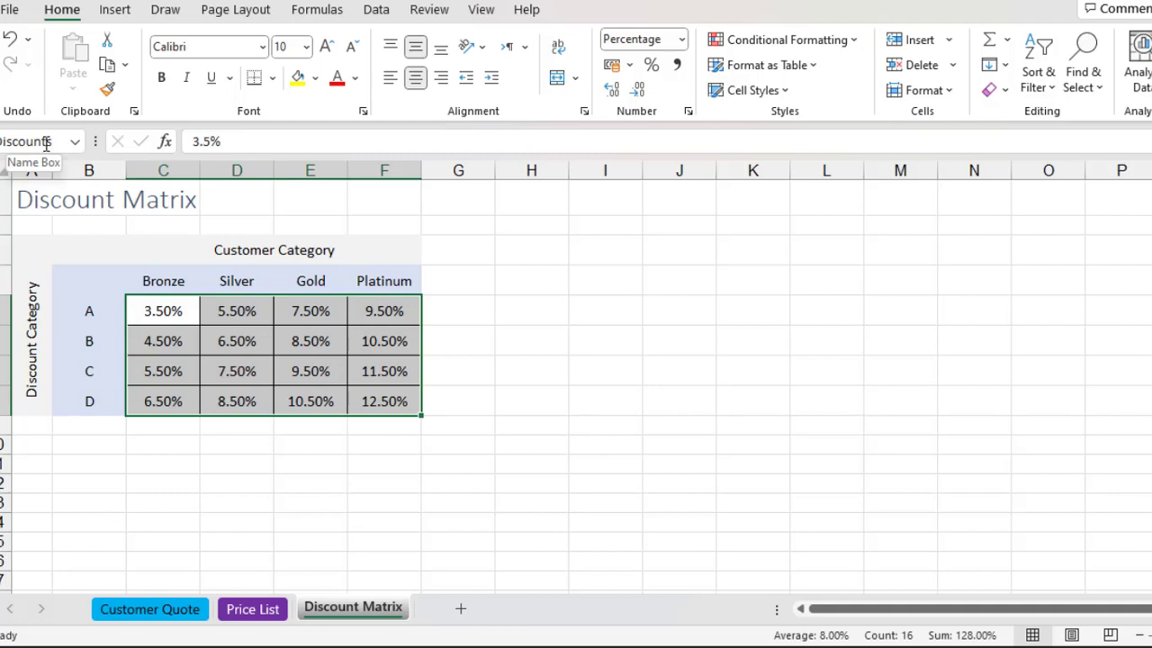
click(77, 143)
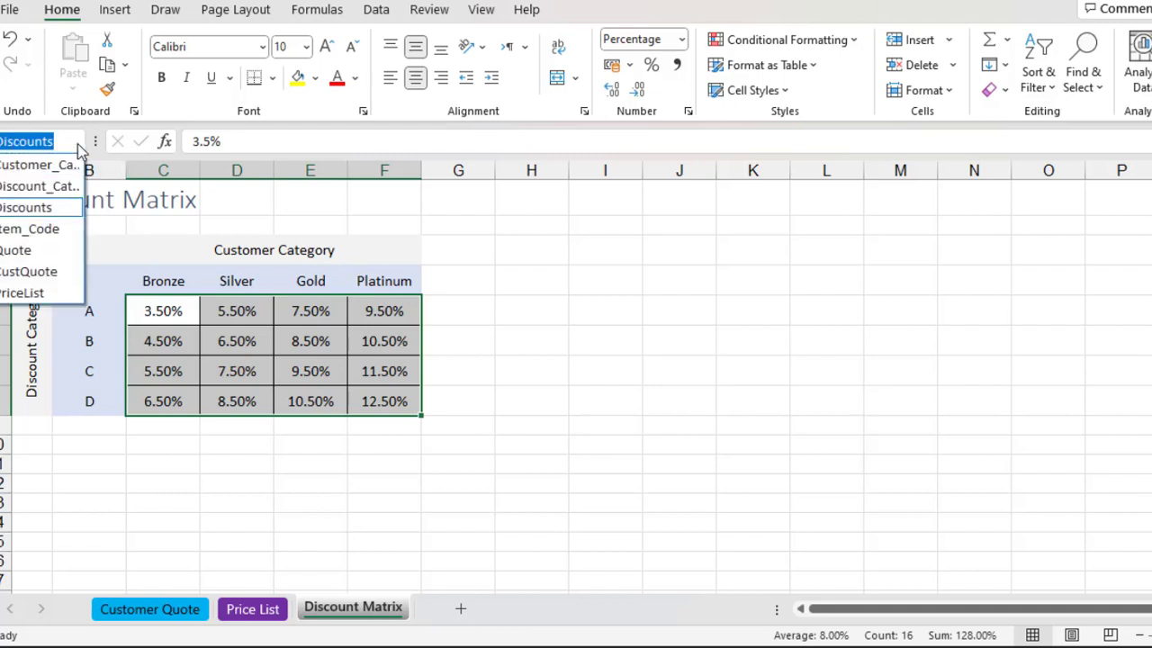
click(41, 186)
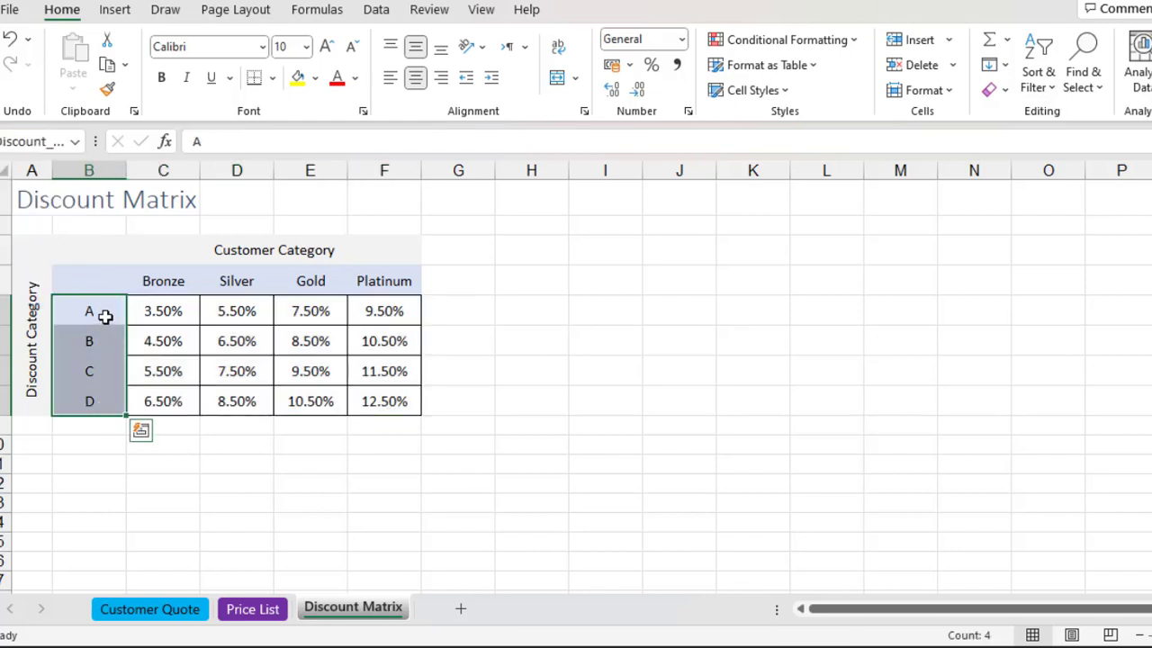
click(75, 143)
click(49, 166)
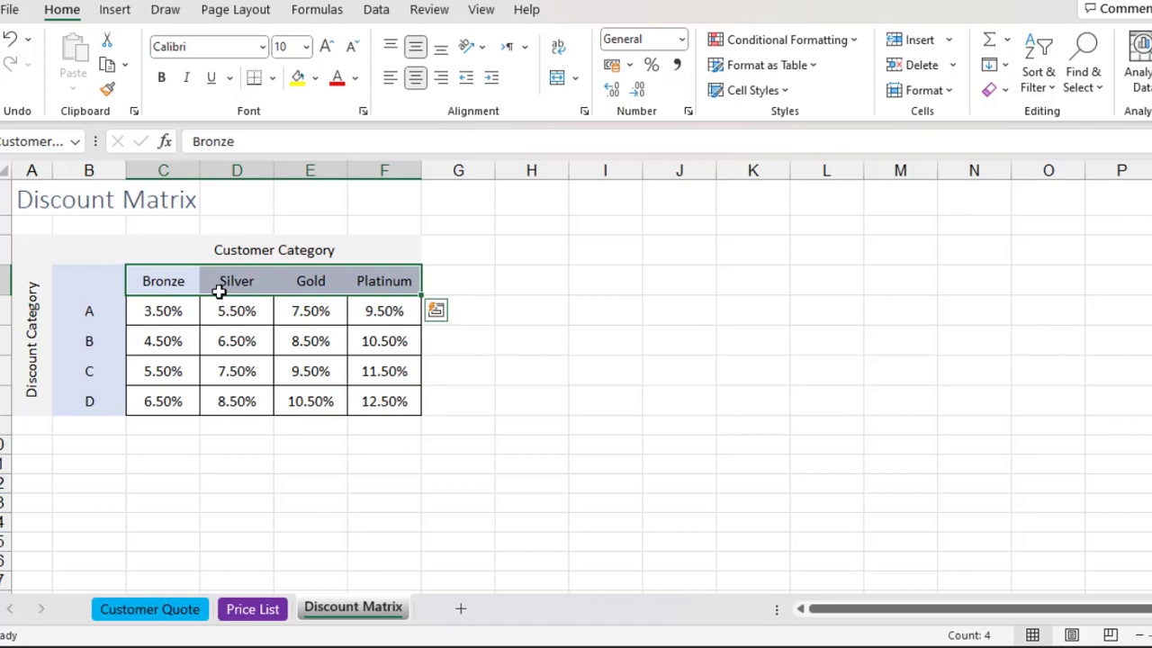
click(332, 427)
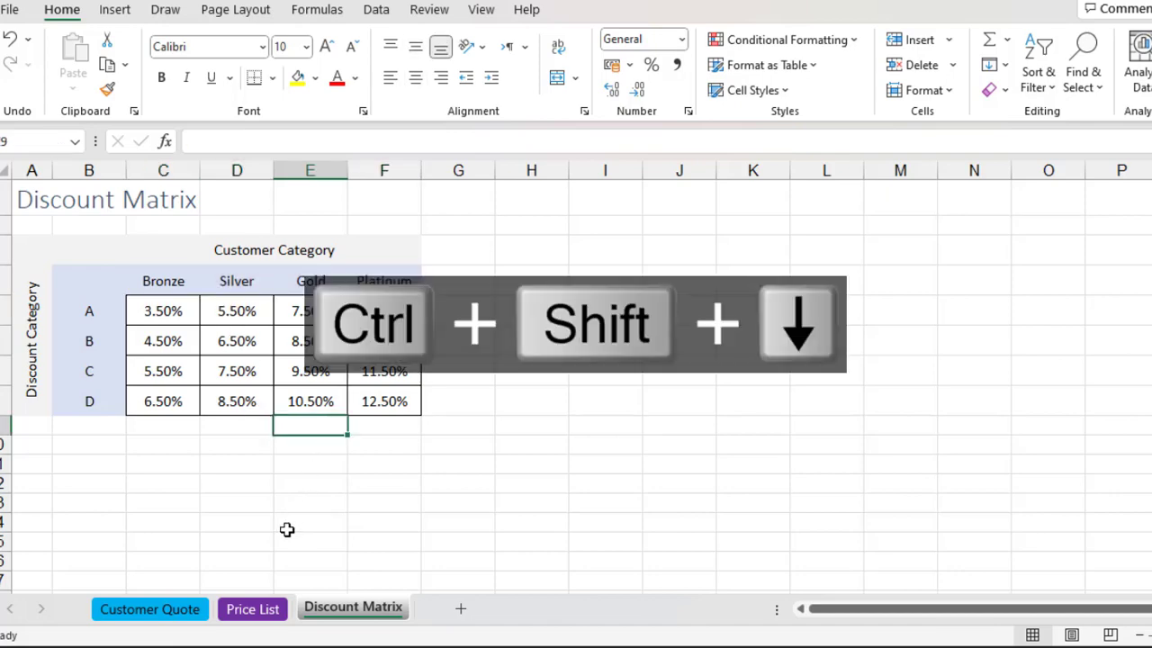
Clear the price list table's Category column and review the Cost and DiscCategory lookup table beside it.
click(268, 608)
click(465, 318)
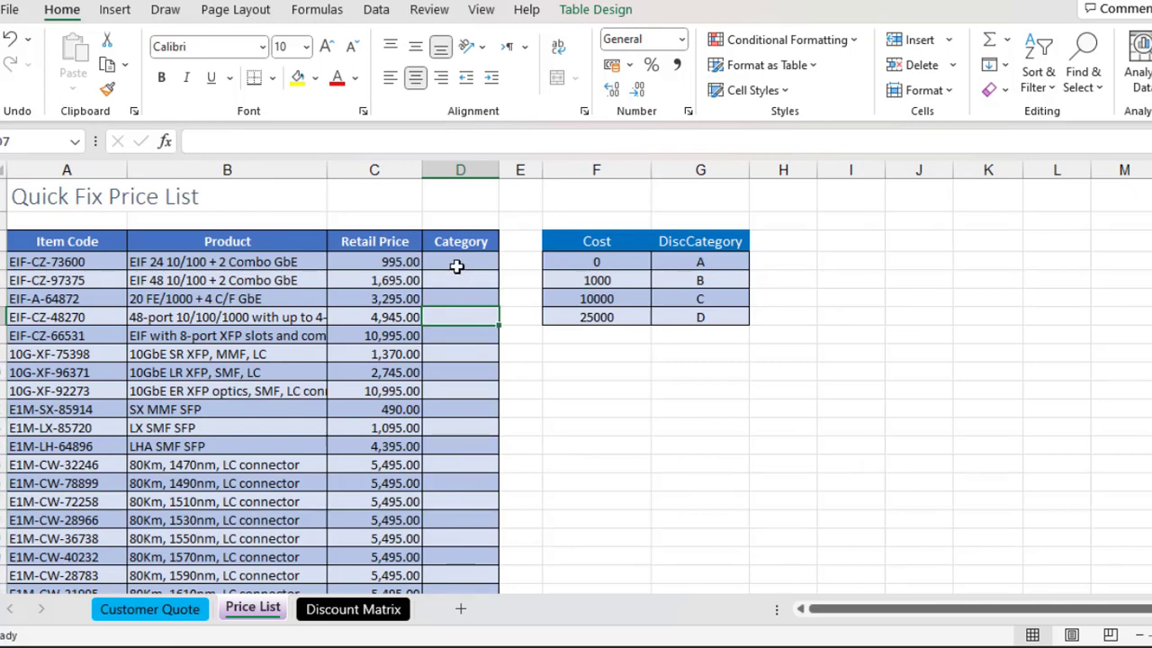
click(715, 262)
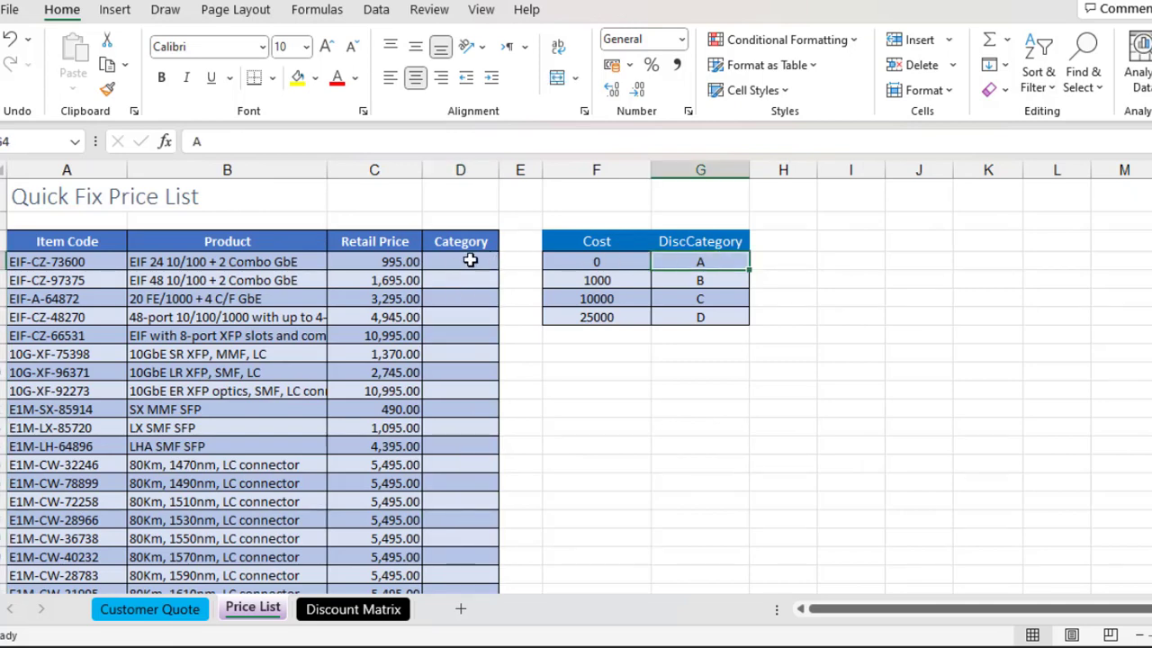
drag(463, 261, 473, 447)
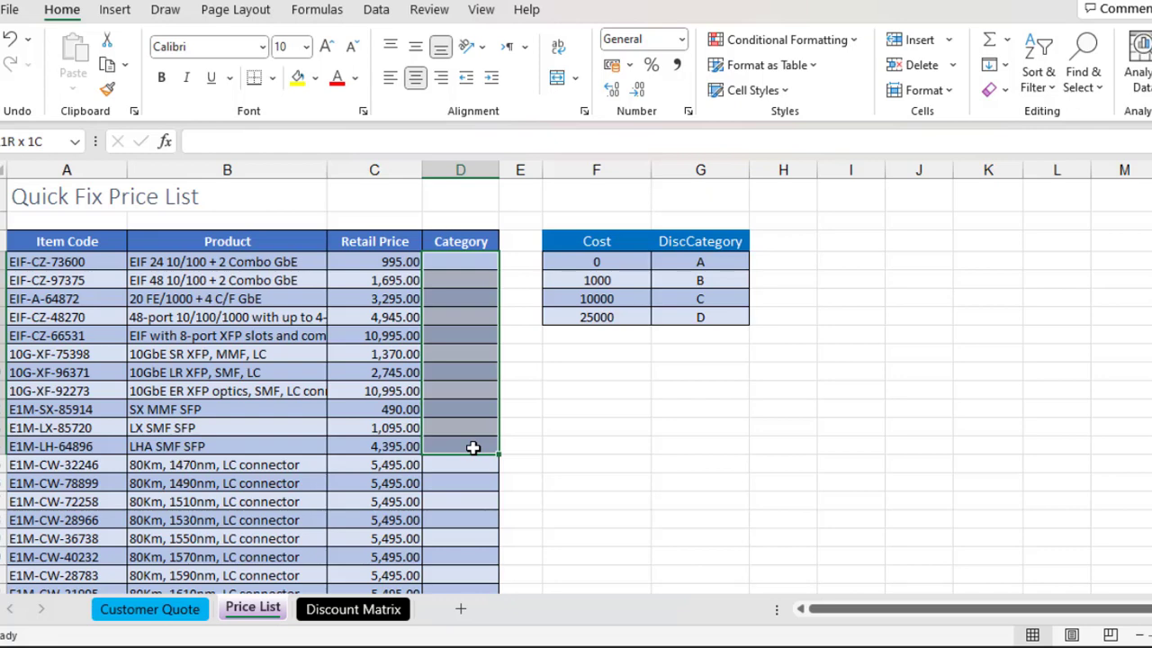
click(367, 263)
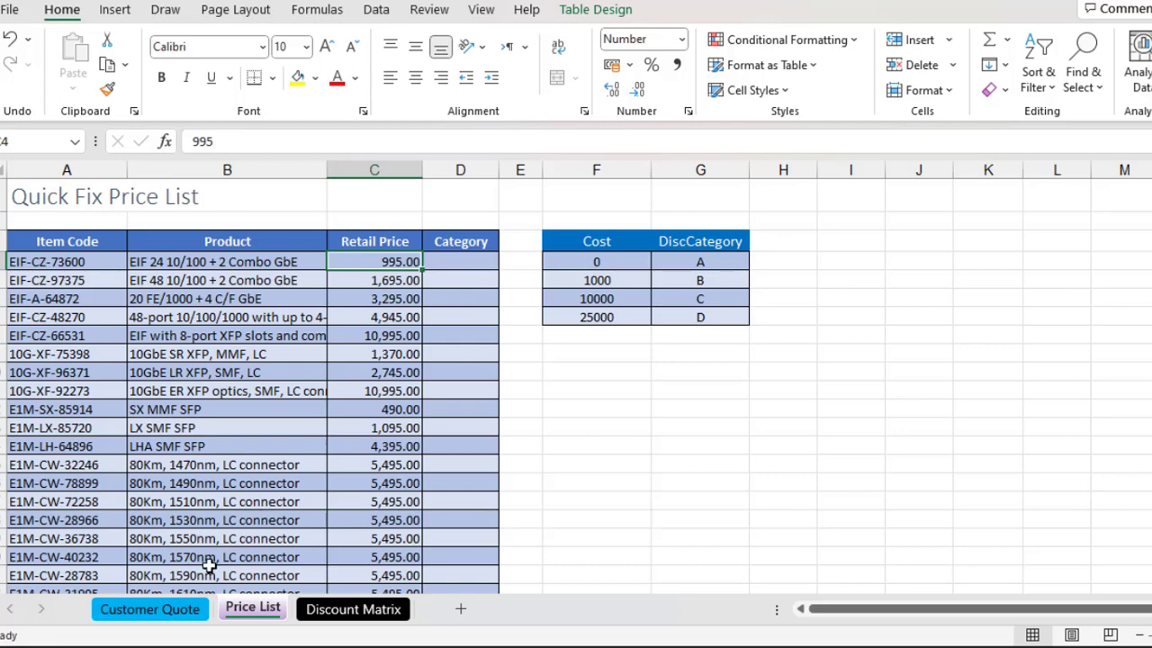
Check the table name assigned to the item table on the Customer Quote sheet.
click(164, 607)
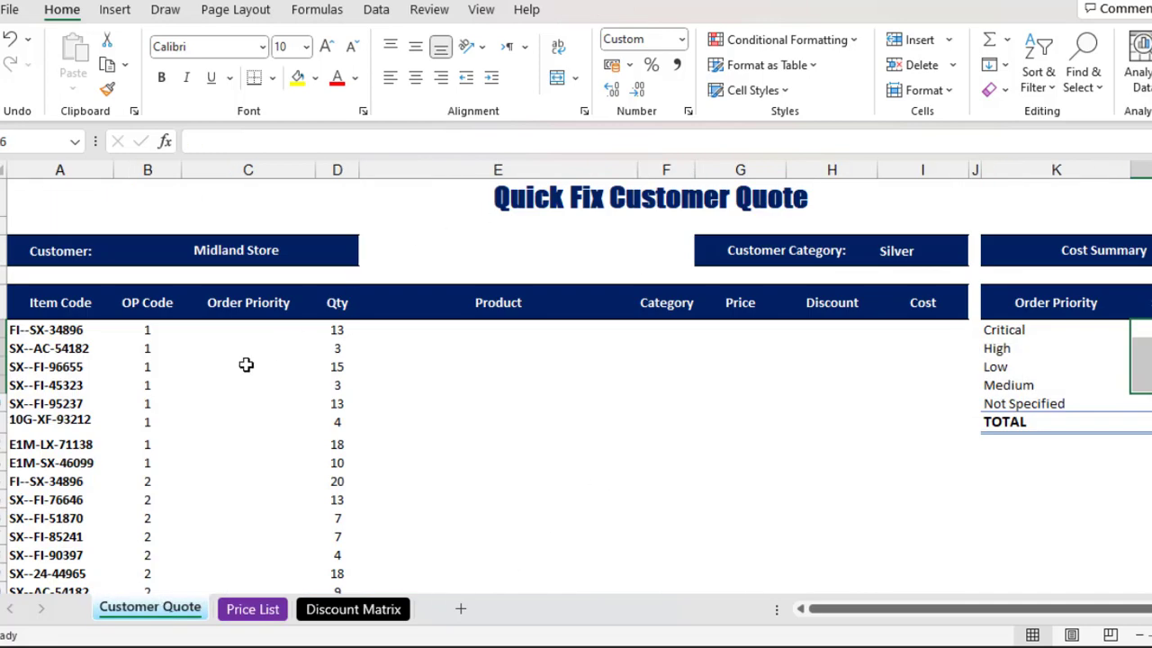
click(232, 329)
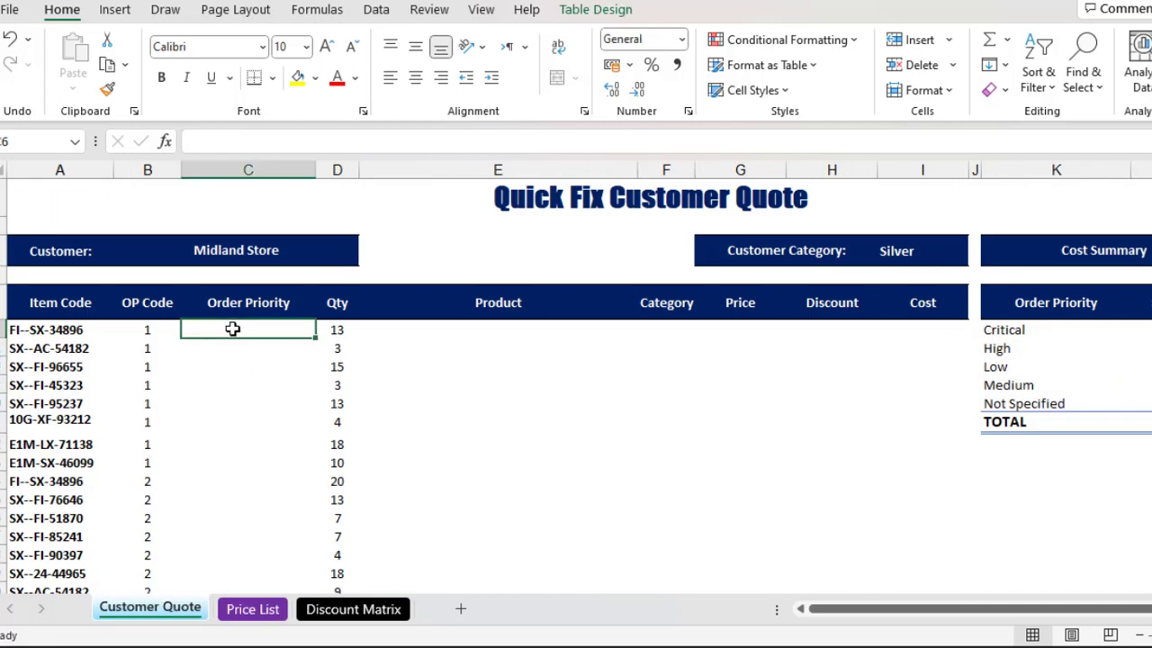
click(615, 368)
drag(143, 351, 585, 422)
click(590, 10)
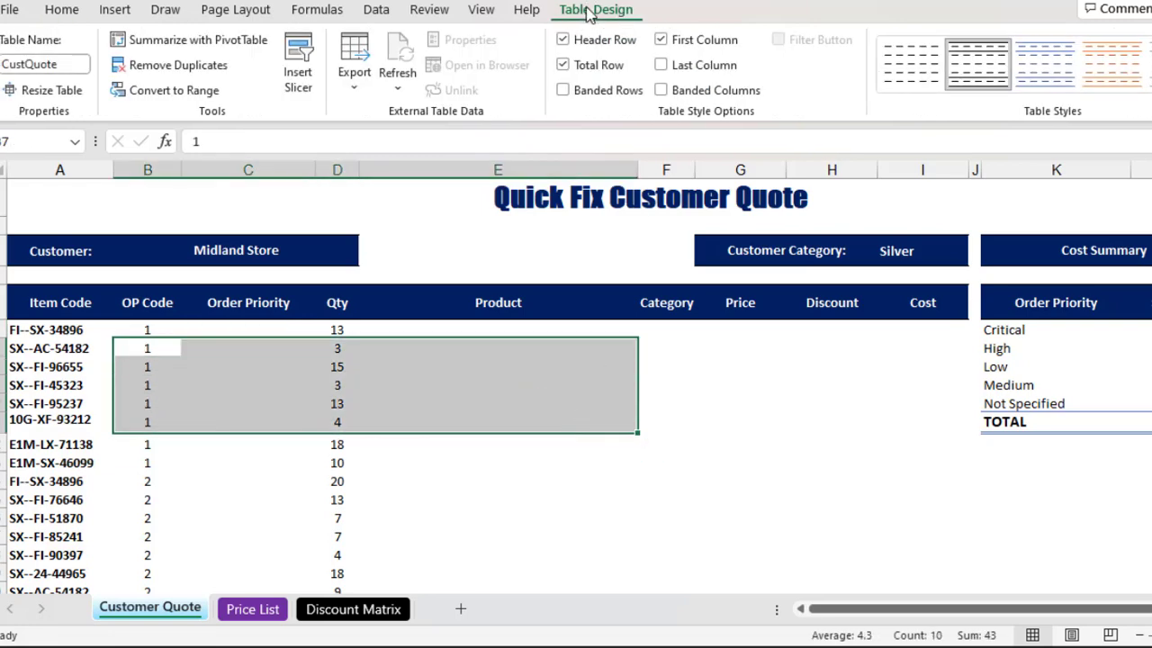
Start a CHOOSE formula in the first Order Priority cell, using the row's OP Code as the index number.
click(279, 332)
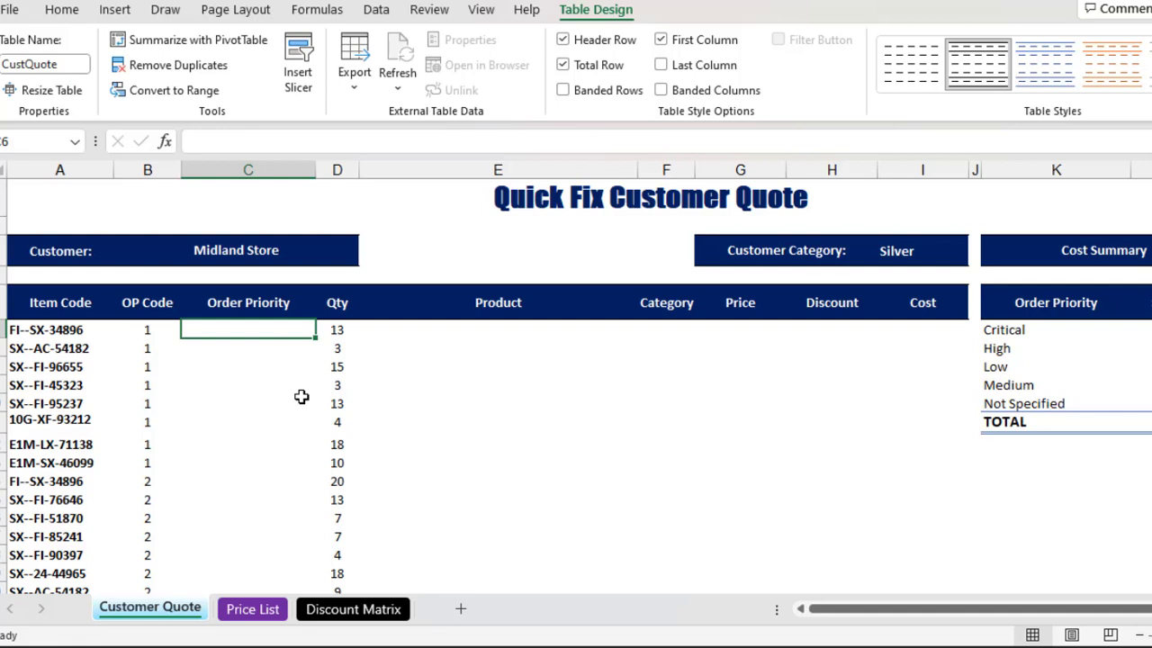
text(=cho)
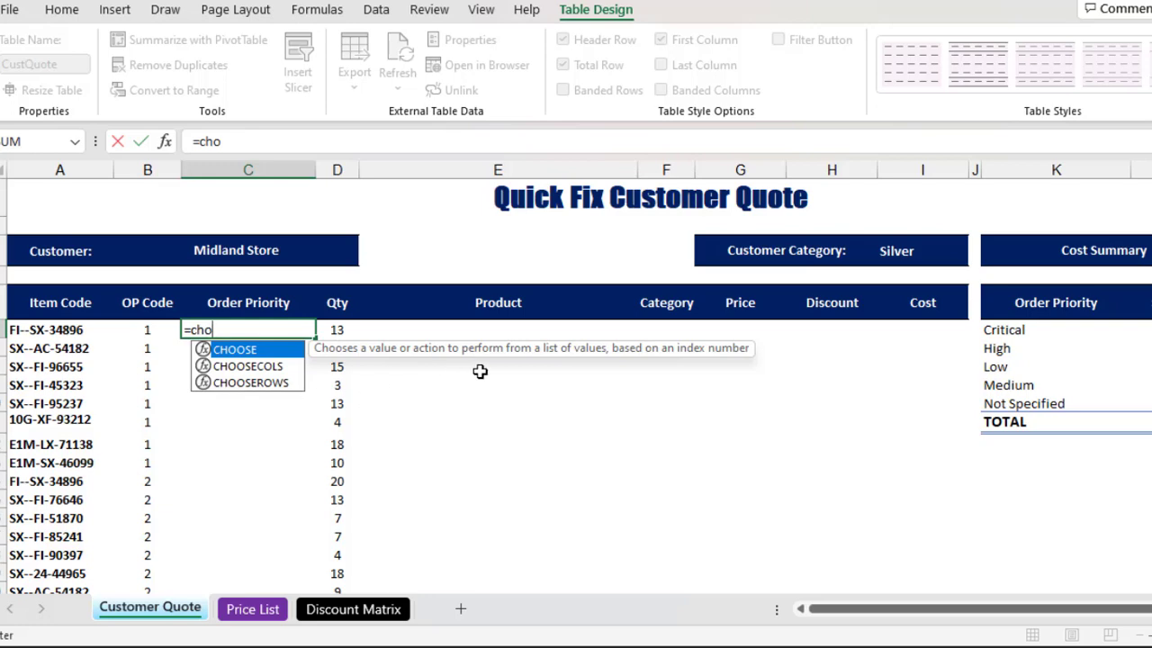
key(Tab)
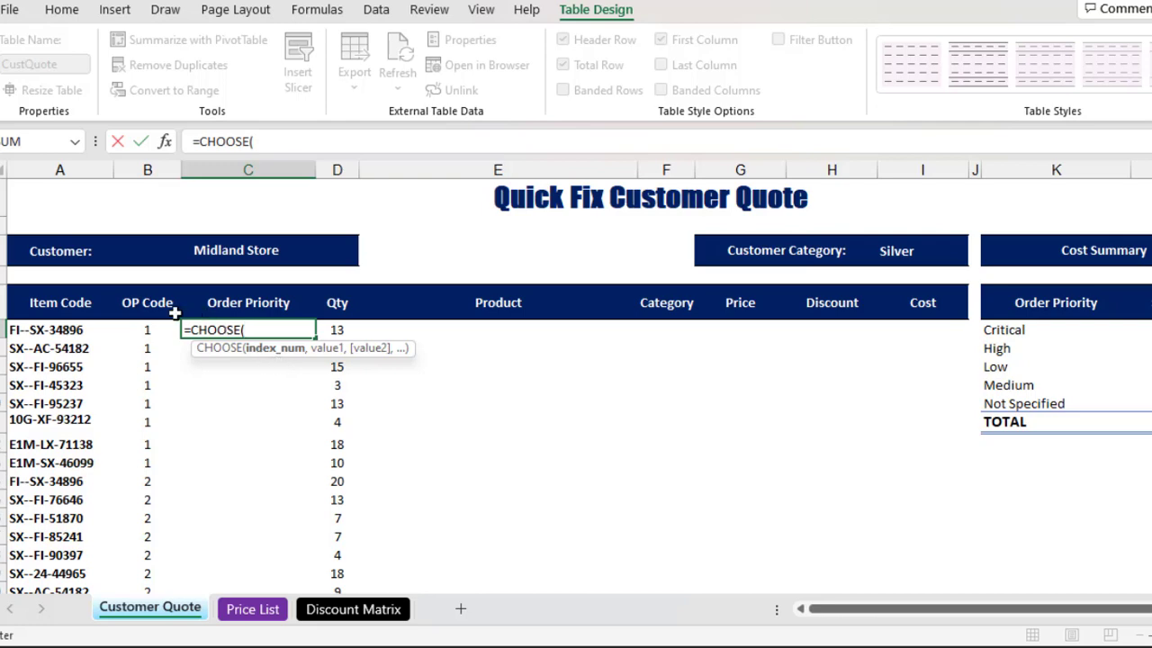
click(147, 330)
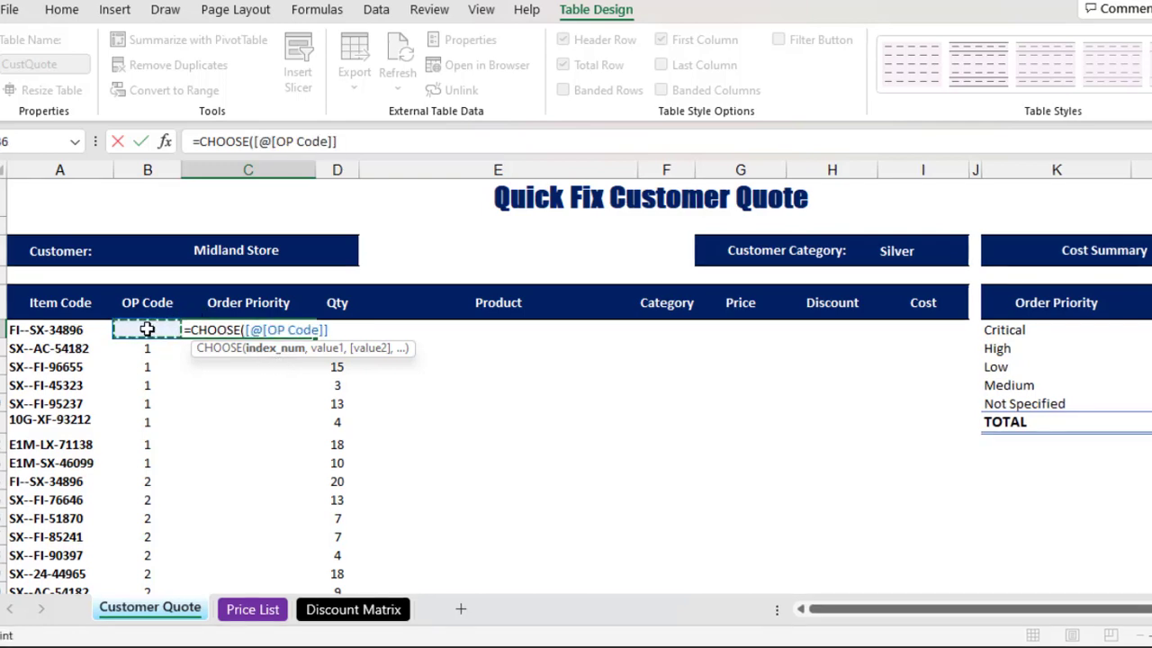
text(,)
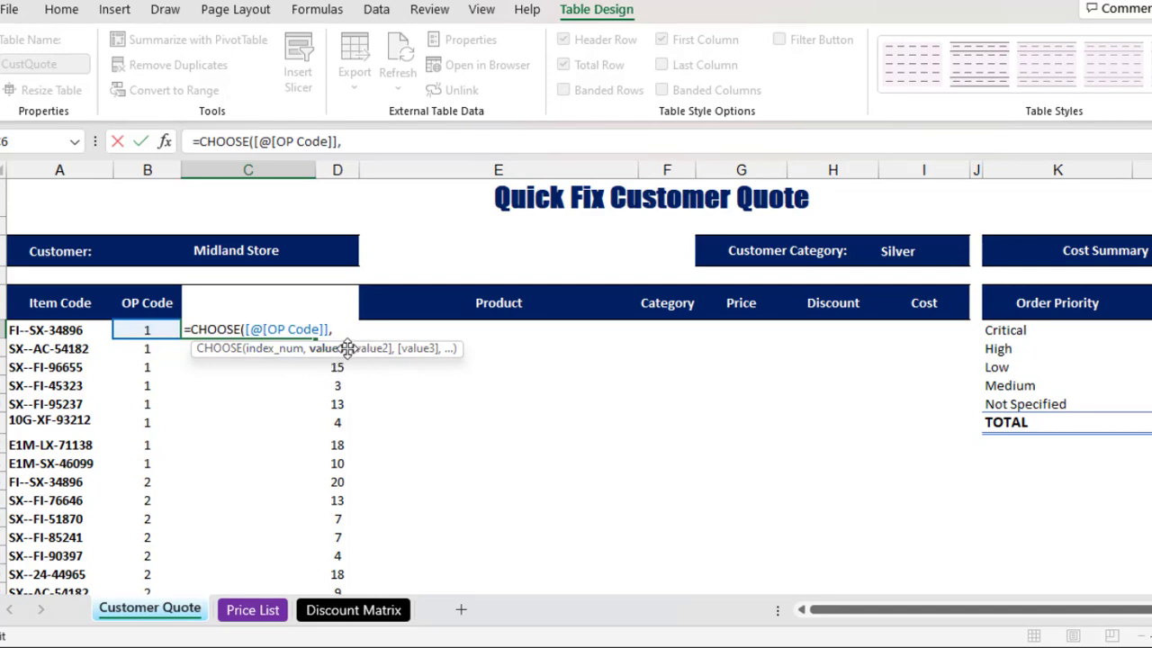
Add cells K6, K7, K8, K9 and K10, Critical through Not Specified, as the five CHOOSE values.
click(1026, 330)
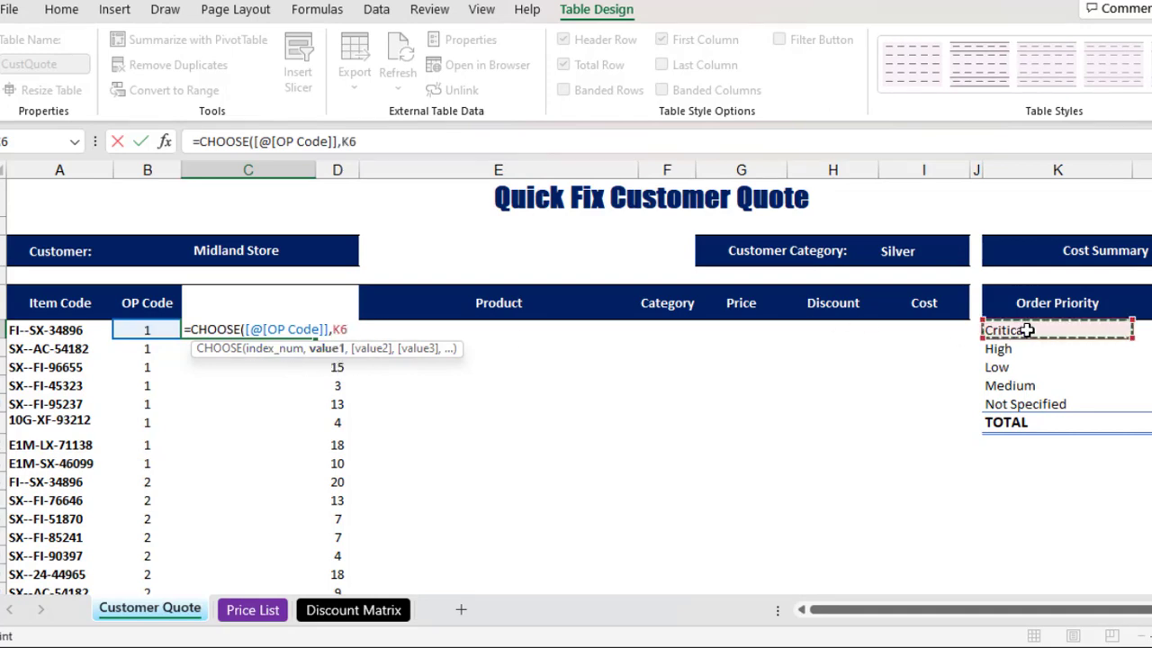
text(,)
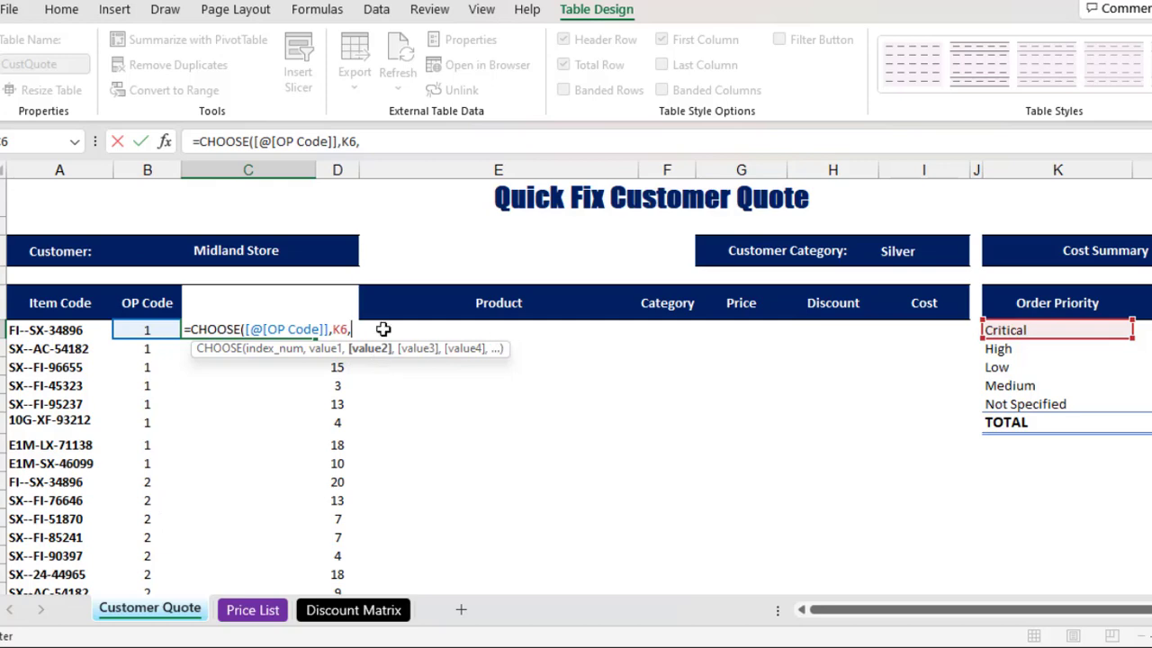
click(1004, 348)
text(,)
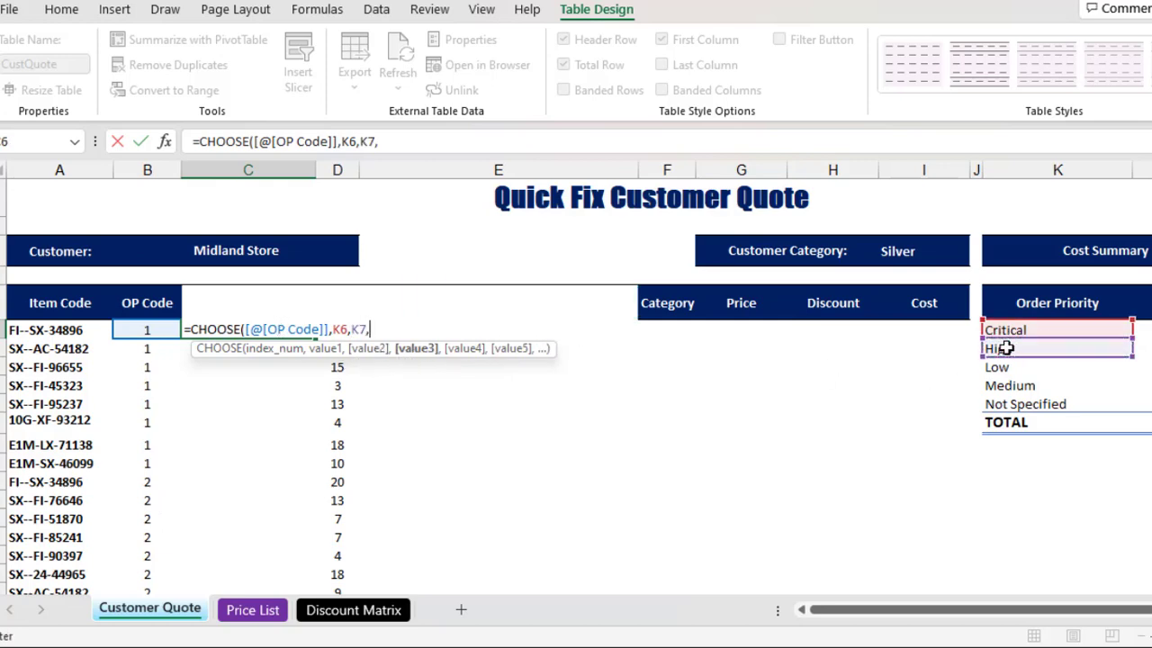
click(1006, 368)
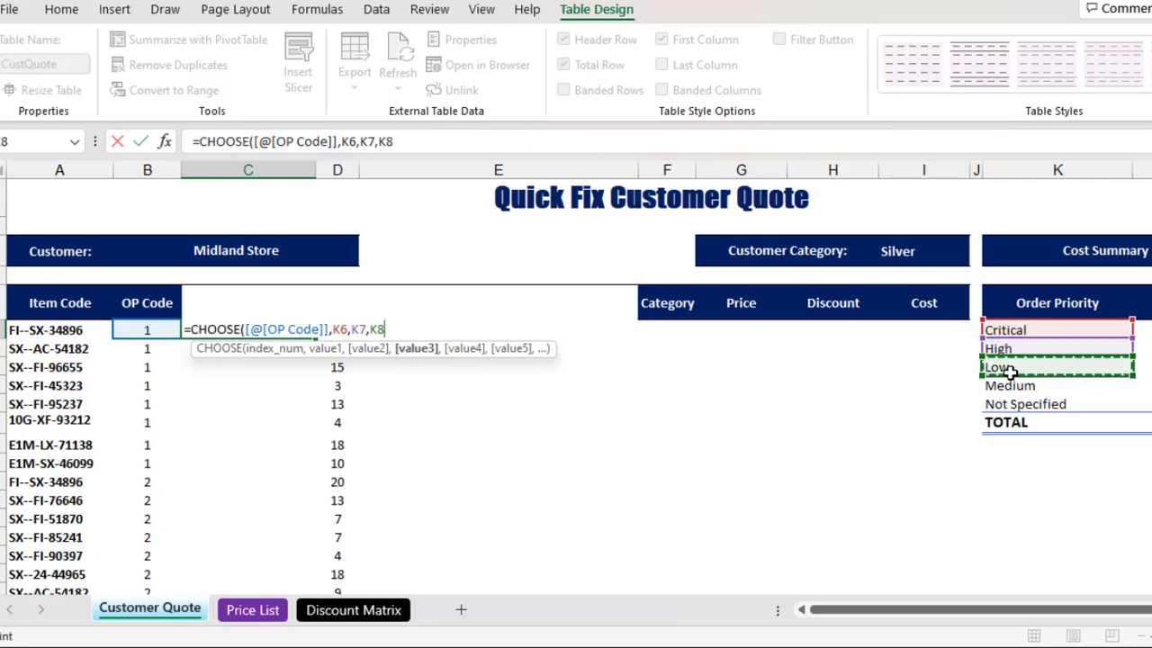
text(,)
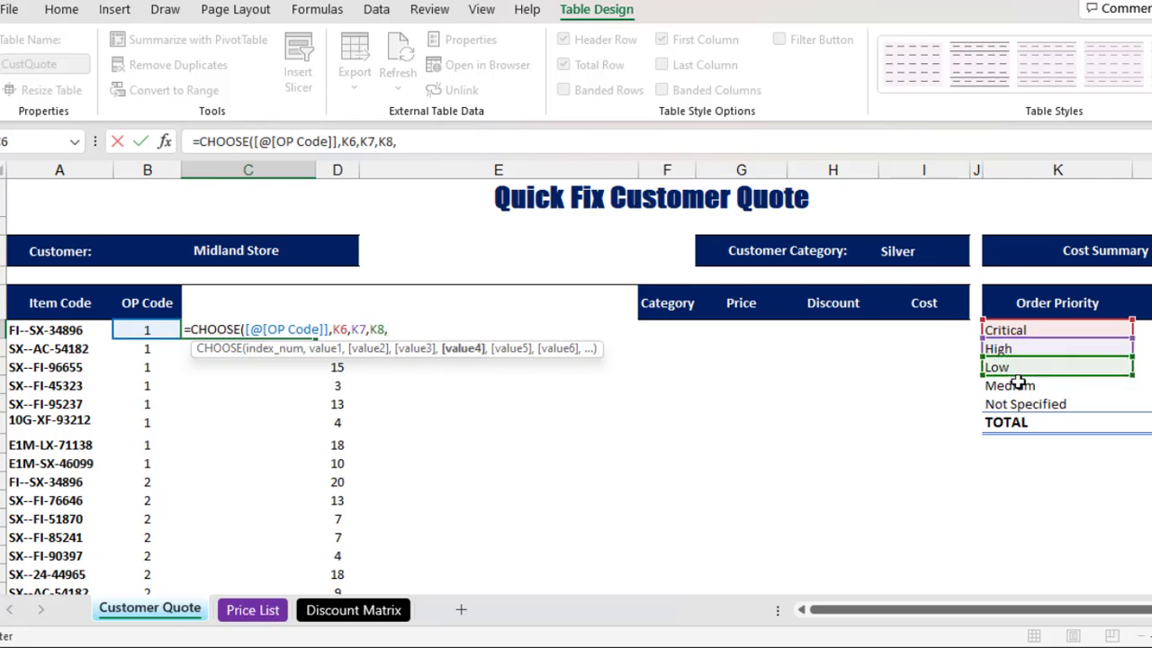
click(1023, 388)
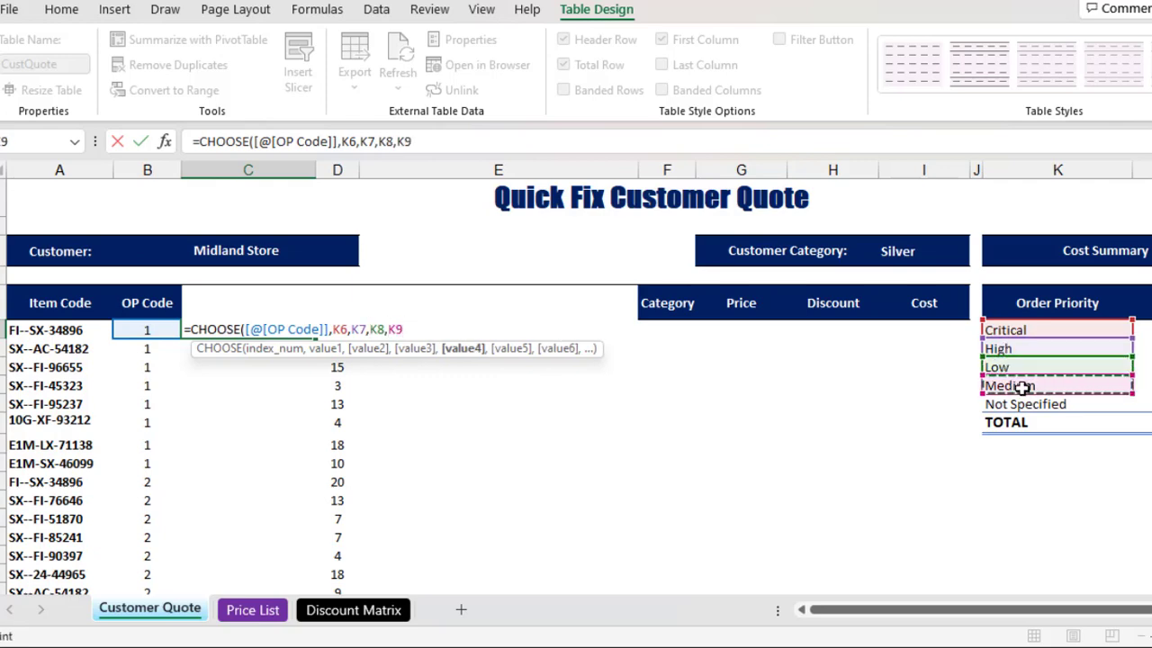
text(,)
click(1029, 405)
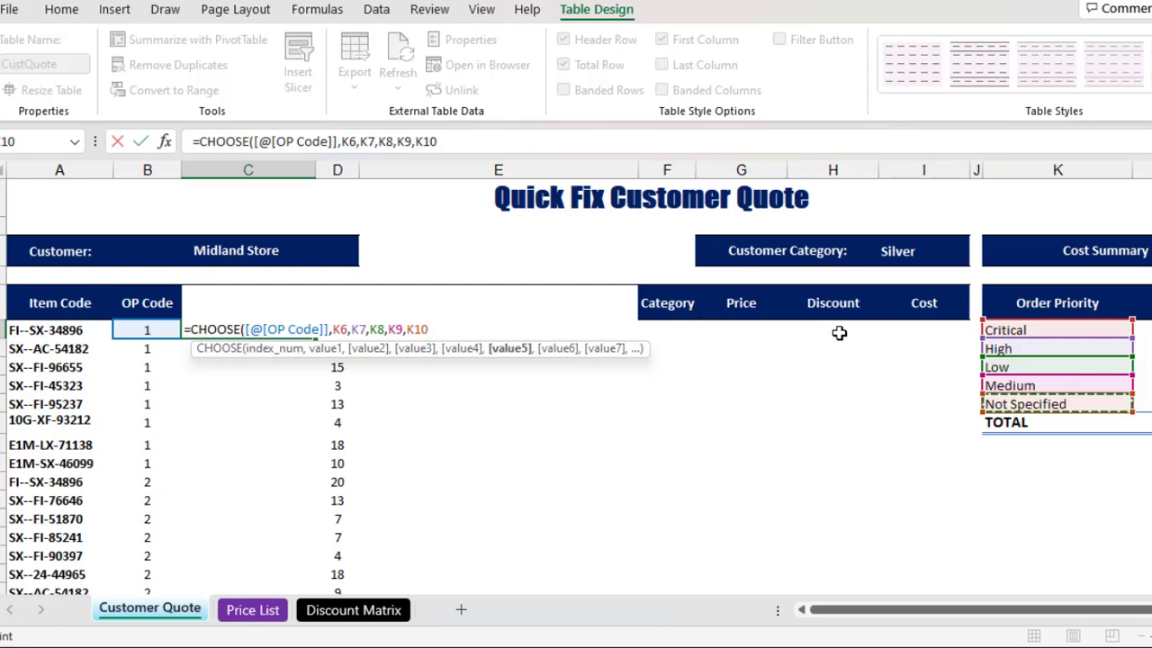
Make the K6 to K10 references absolute, close the CHOOSE formula and enter it for the Order Priority column.
drag(334, 329, 441, 328)
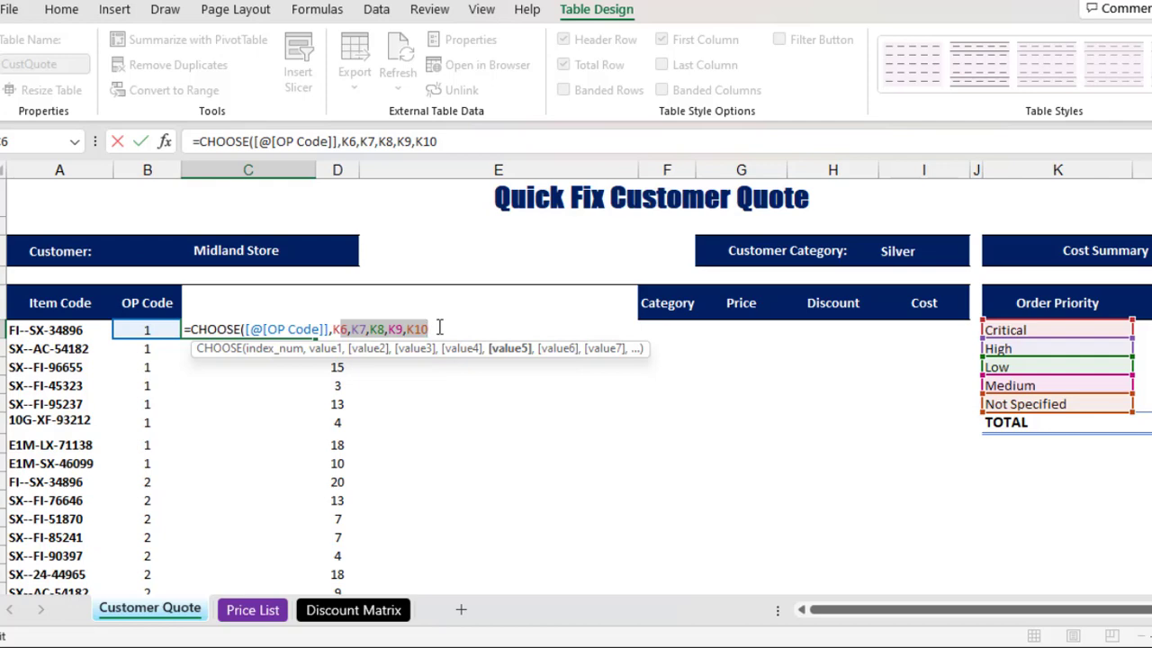
key(F4)
click(514, 330)
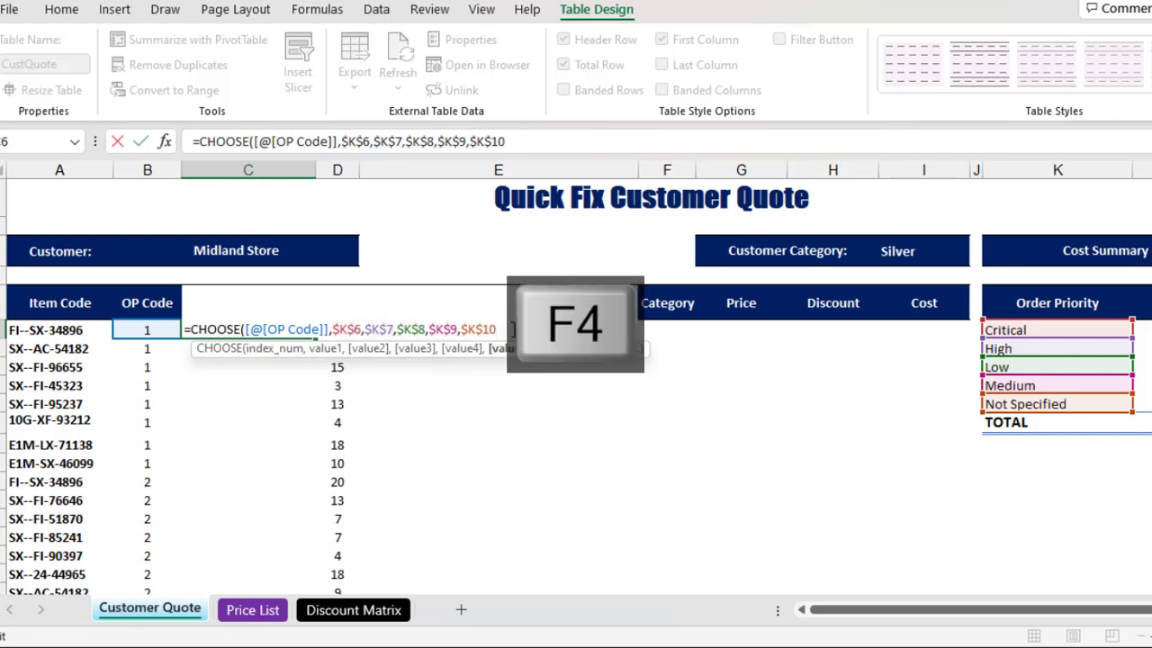
text())
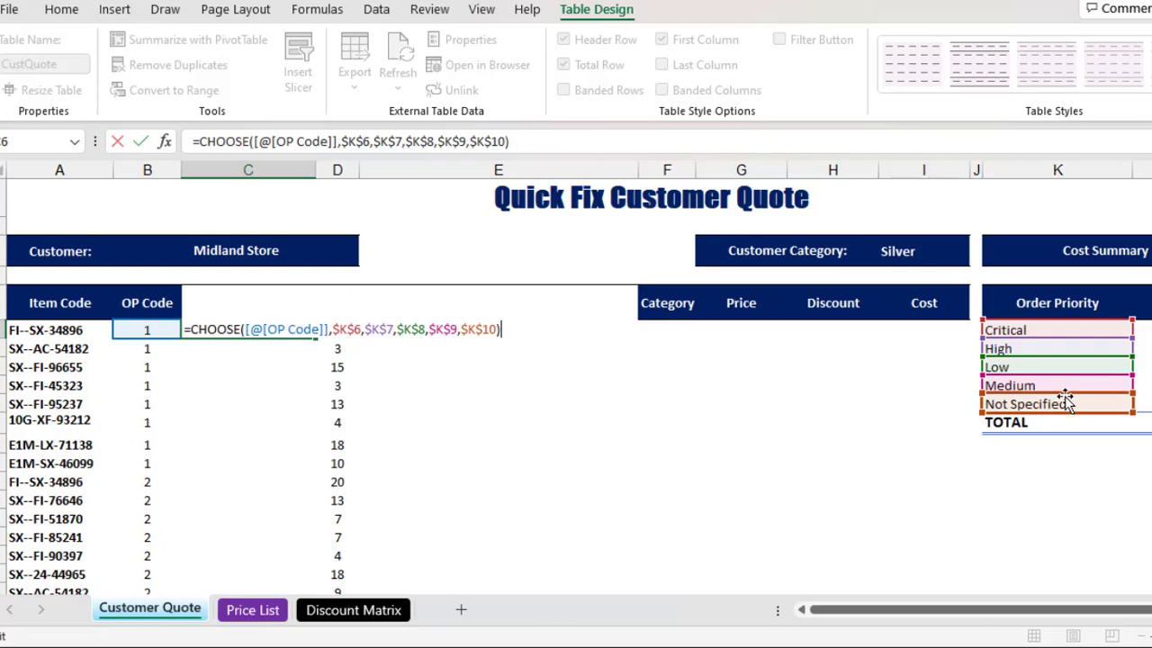
key(ctrl+Return)
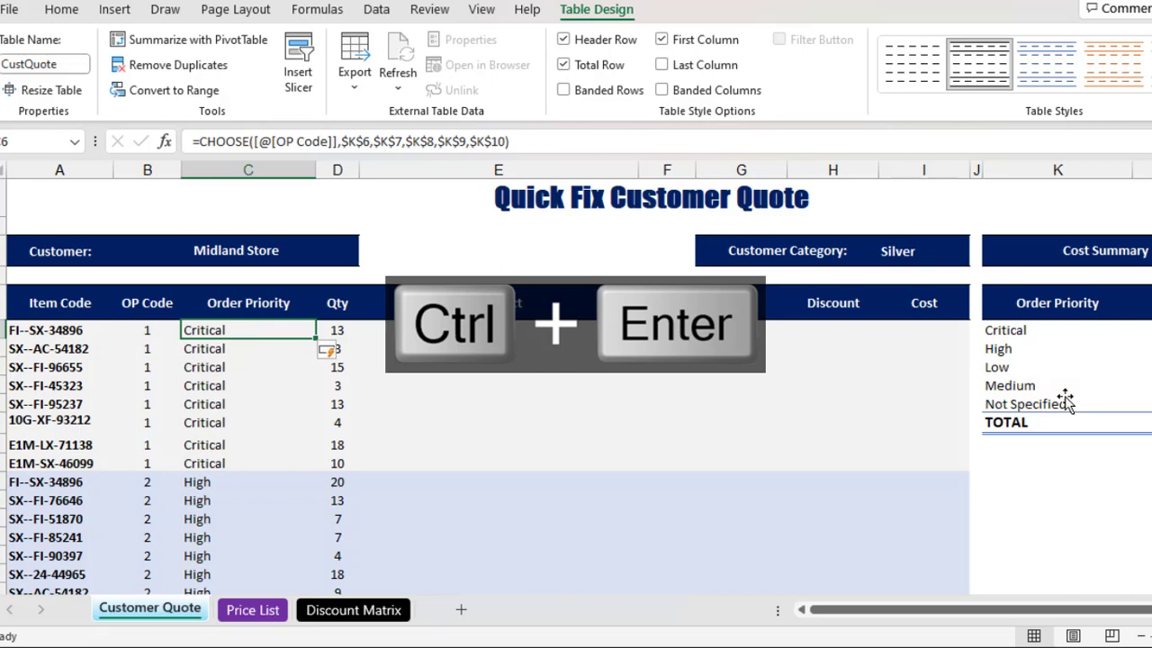
Compare the OP codes with the order priorities down the quote table and return to the top of the sheet.
click(146, 337)
drag(145, 337, 150, 457)
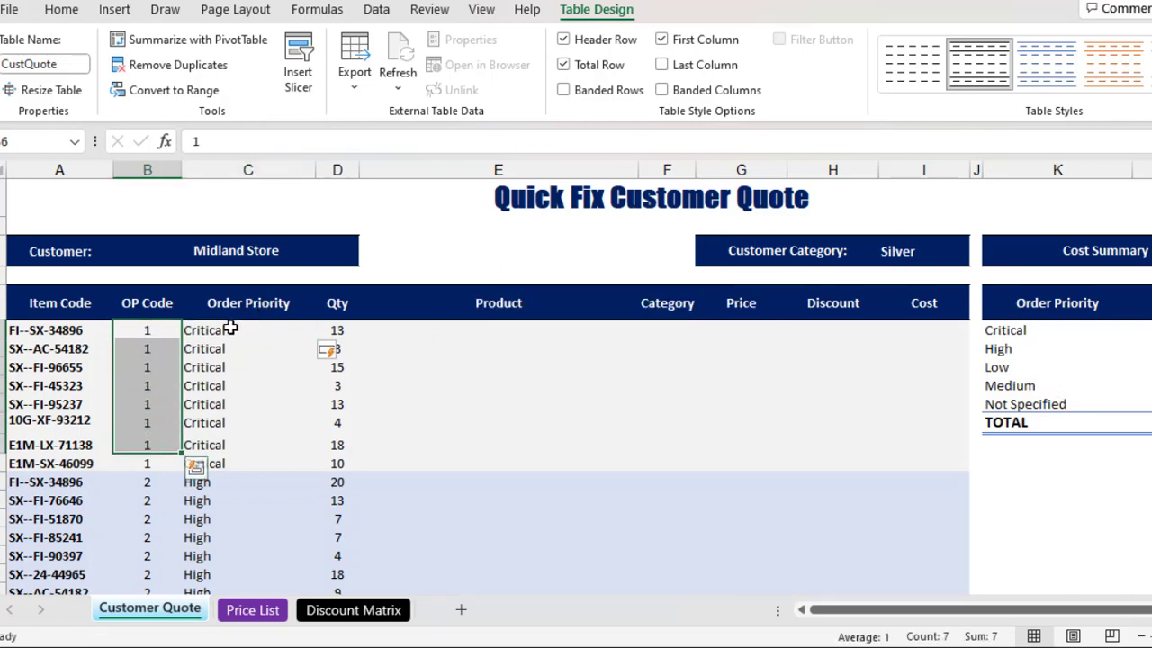
drag(233, 330, 252, 488)
drag(147, 492, 155, 567)
click(230, 467)
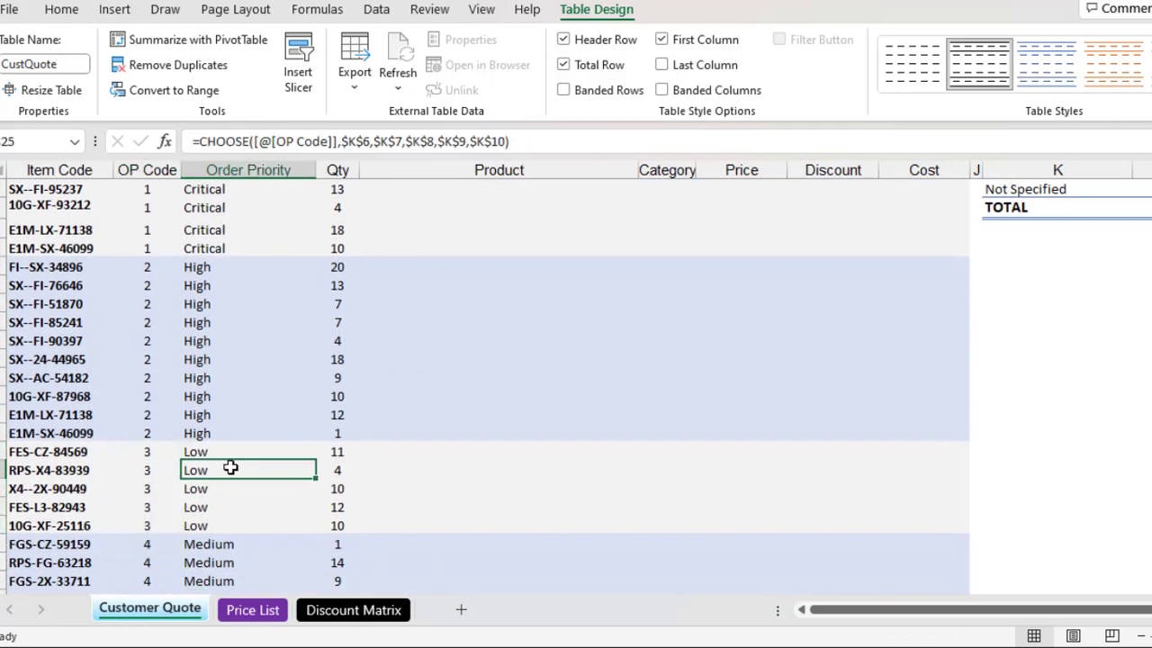
key(ctrl+Up)
key(ctrl+Up)
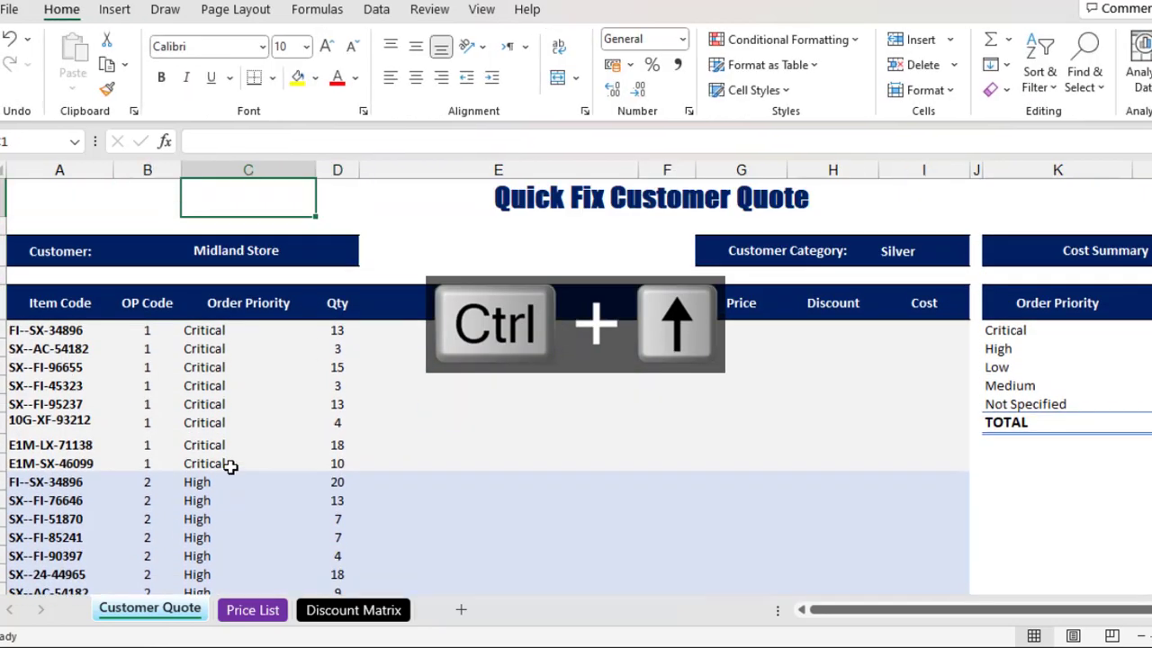
Start an XLOOKUP formula in the first Product cell with the row's Item Code as the lookup value.
click(468, 330)
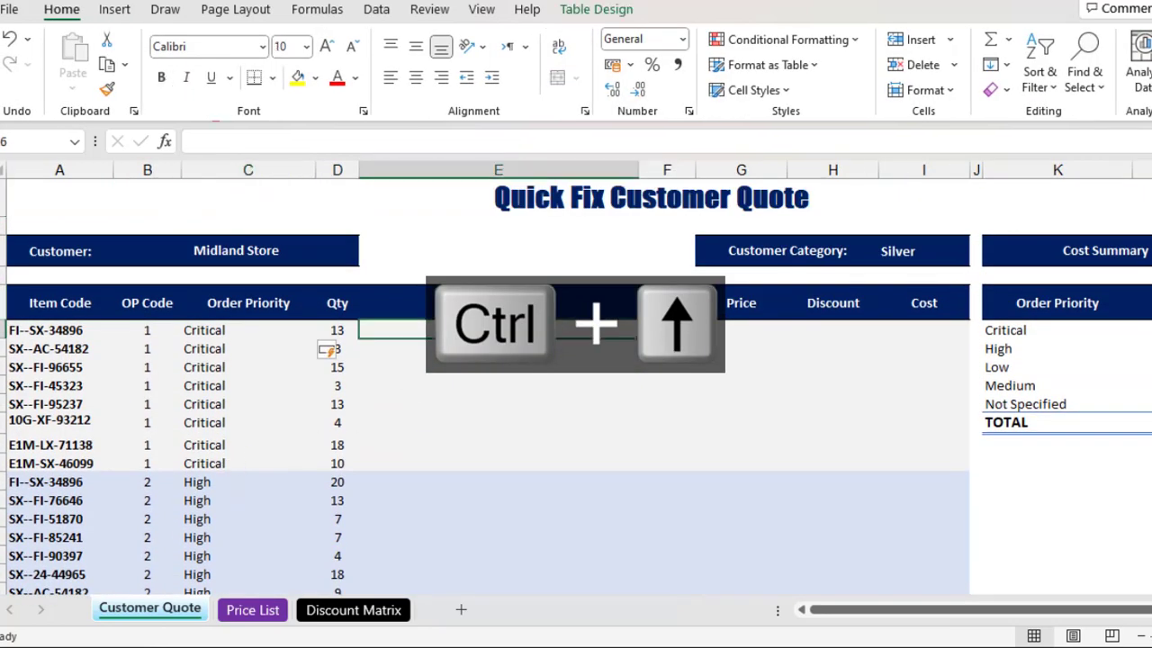
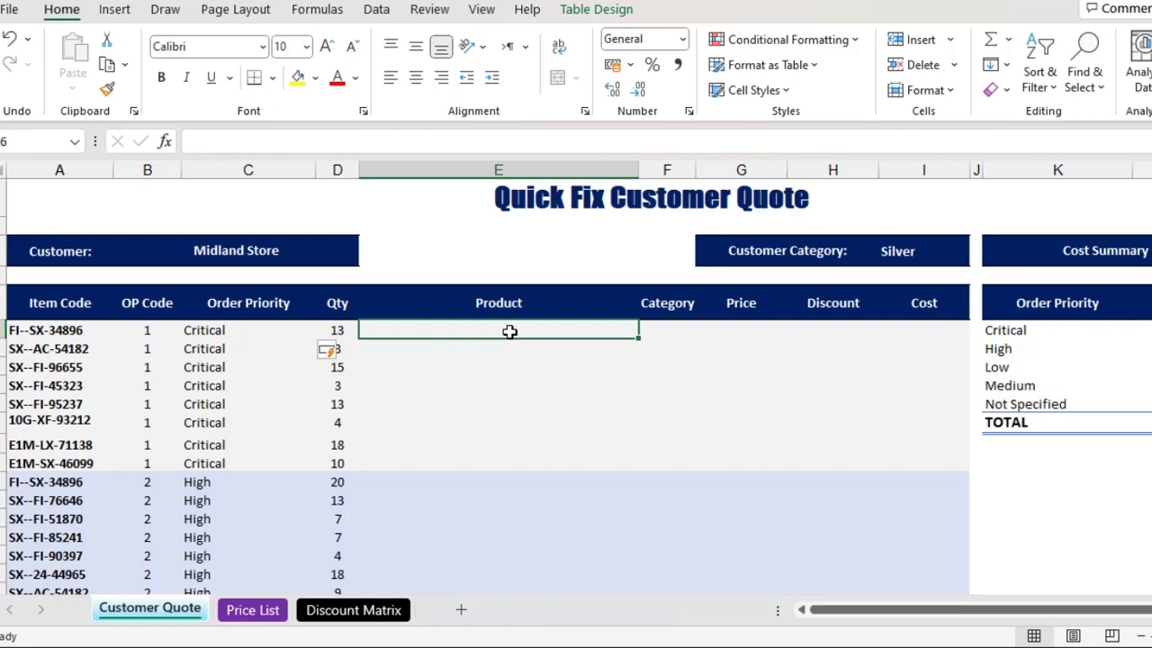
text(=xlo)
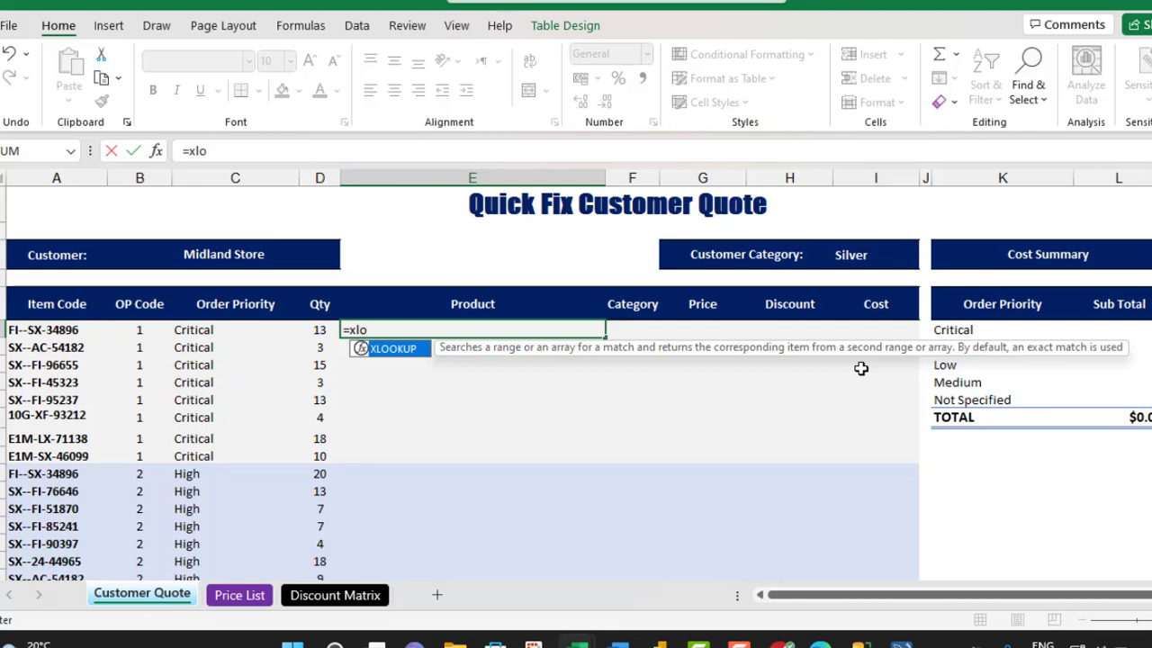
key(Tab)
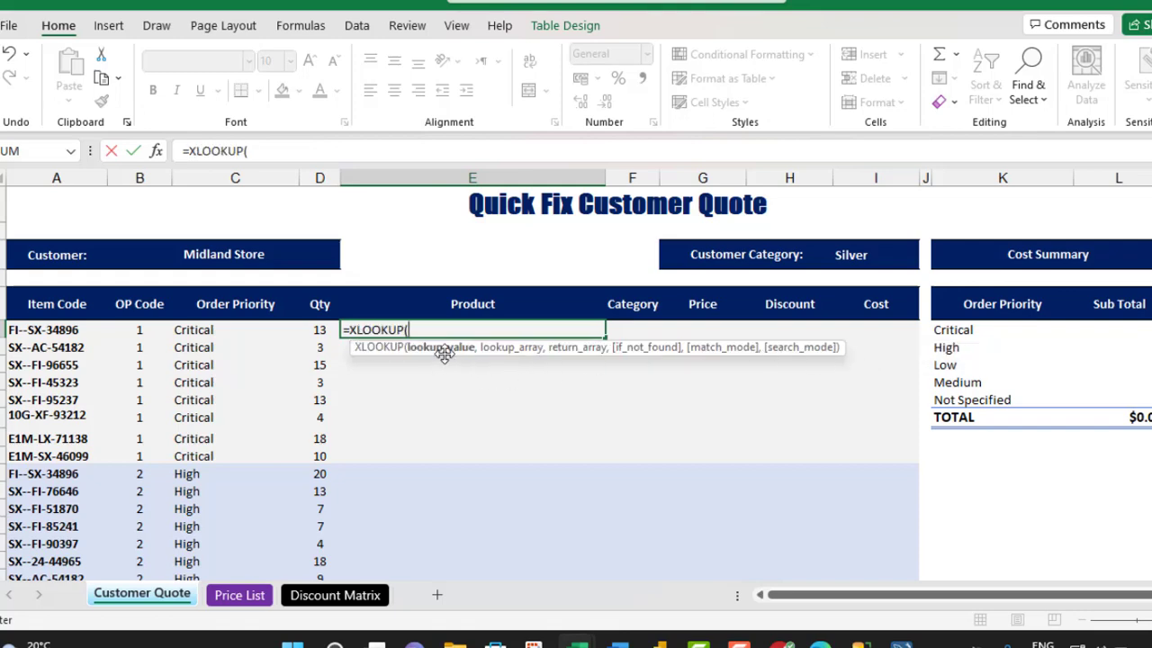
click(36, 331)
text(,)
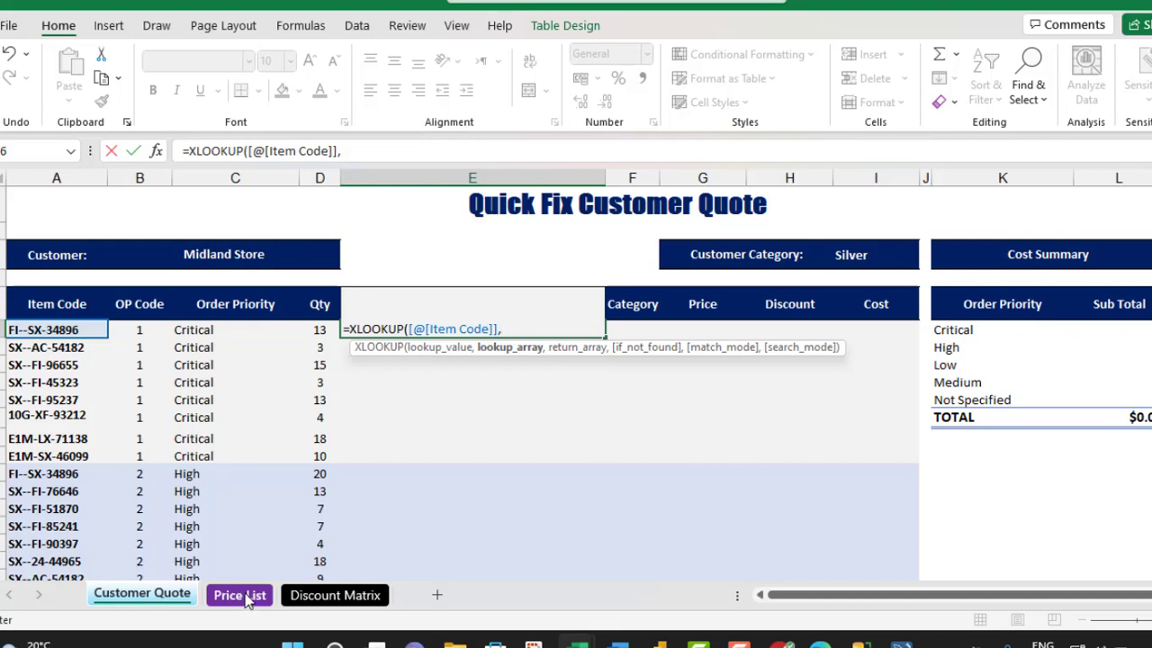
Set the XLOOKUP lookup array to the Item Code column of the PriceList table.
text(price)
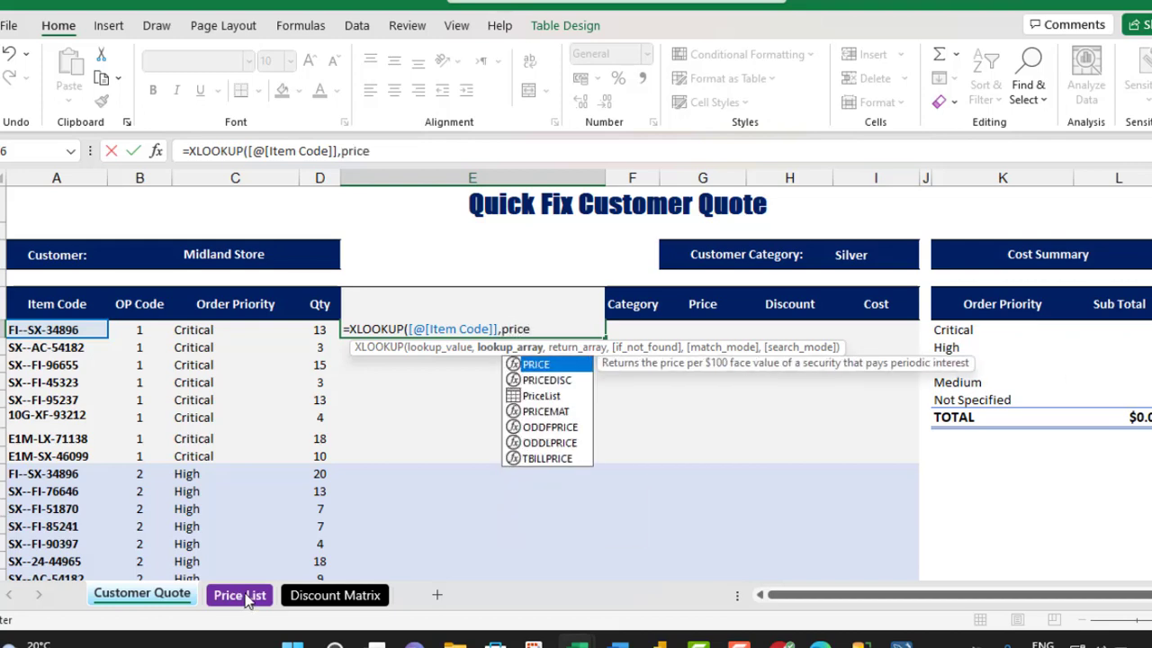
key(Down)
key(Down)
key(Tab)
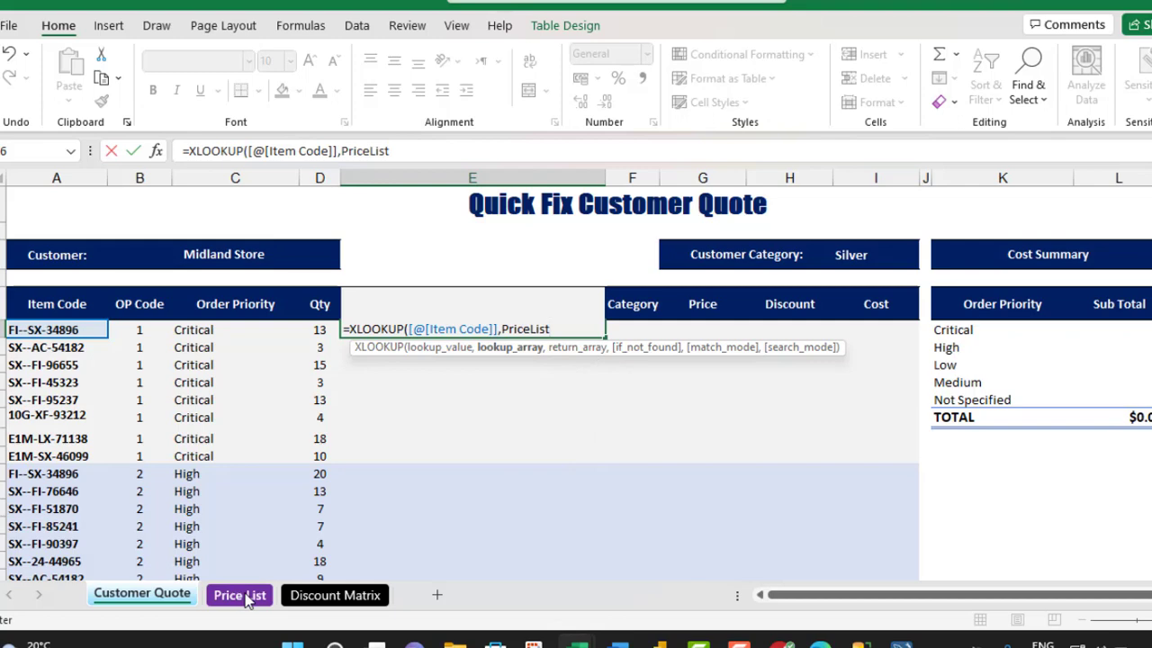
text([)
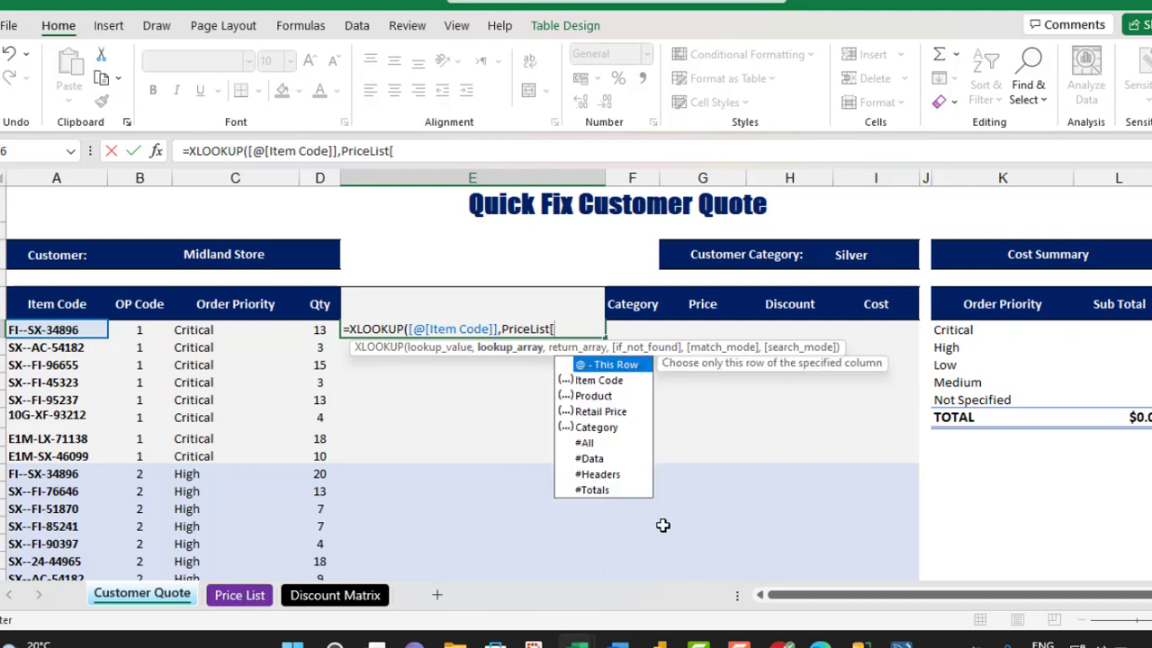
key(Down)
key(Tab)
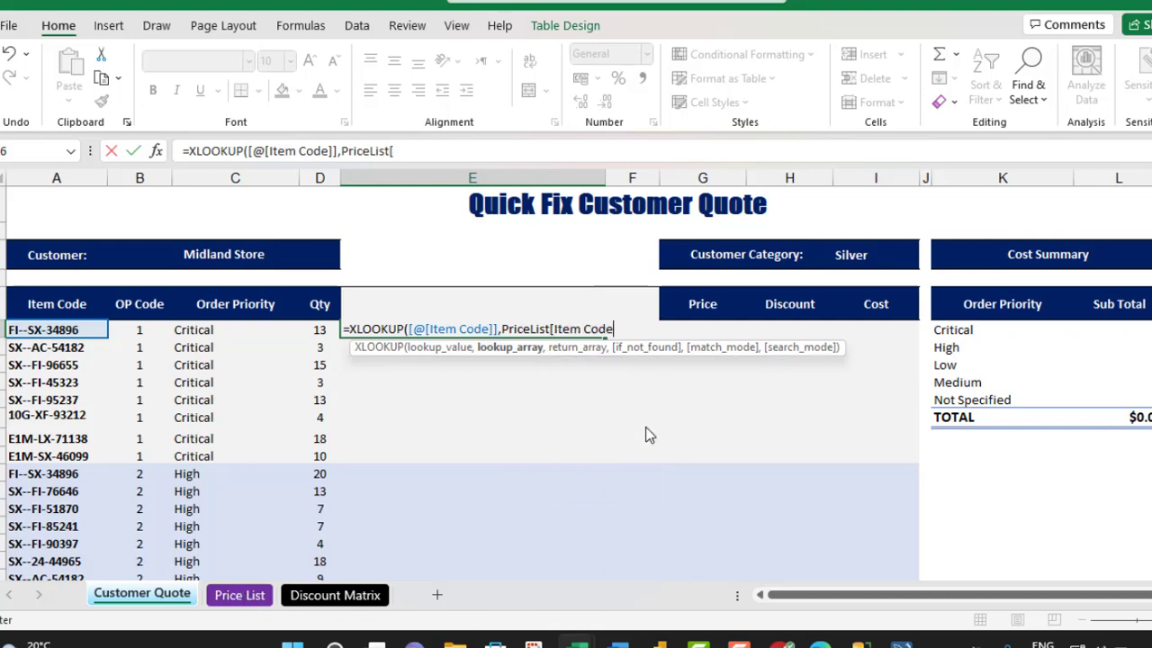
text(],)
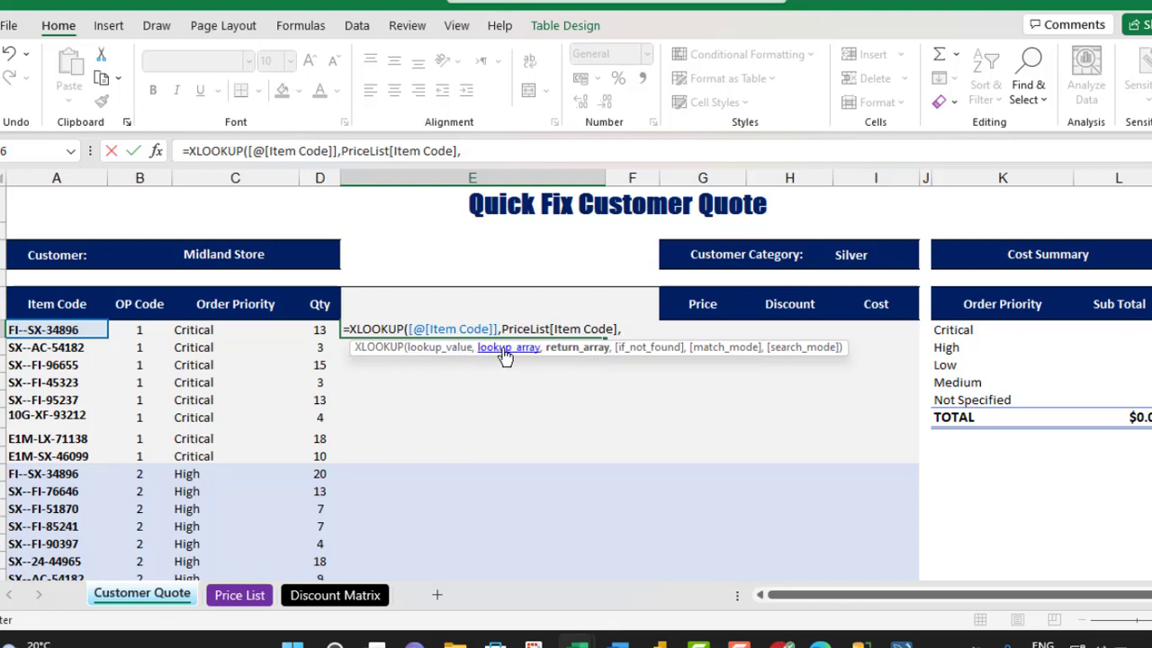
Set the return array to PriceList[Product], close the XLOOKUP formula and enter it for the Product column.
text(price)
key(Down)
key(Down)
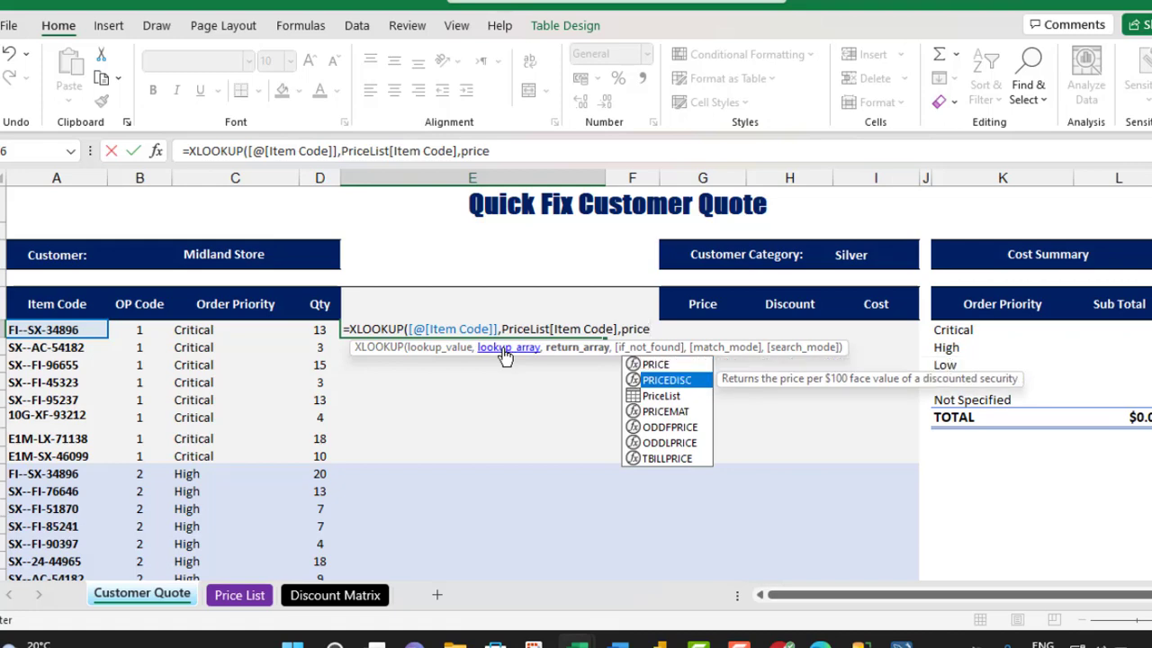
key(Tab)
text([)
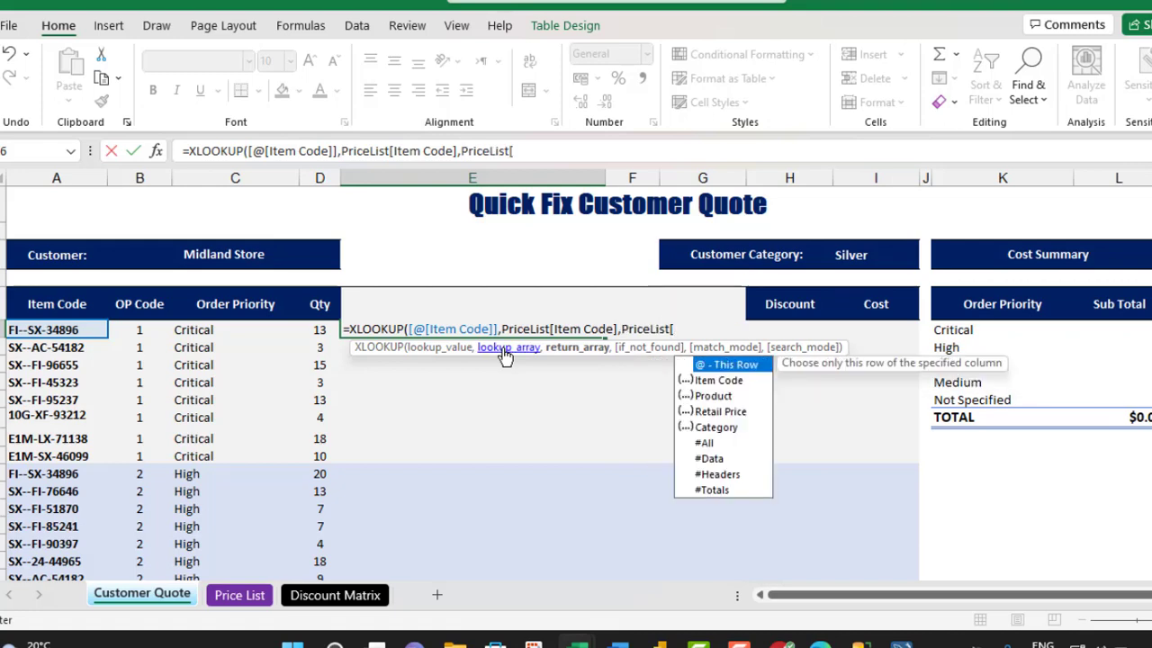
key(Down)
key(Down)
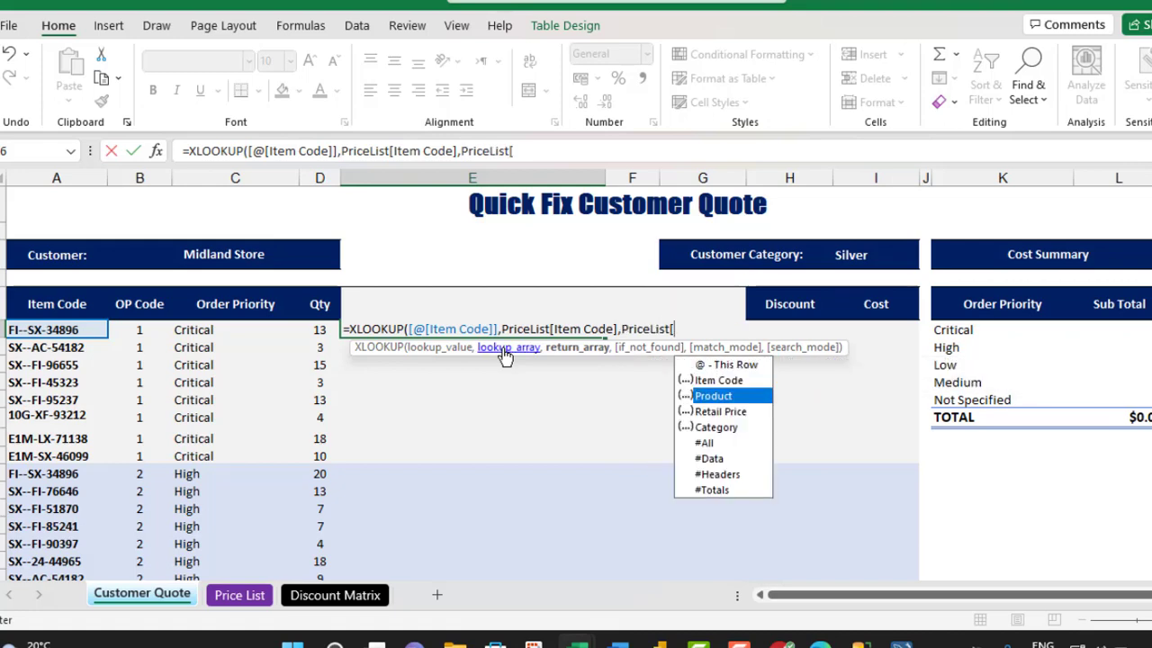
key(Tab)
text(])
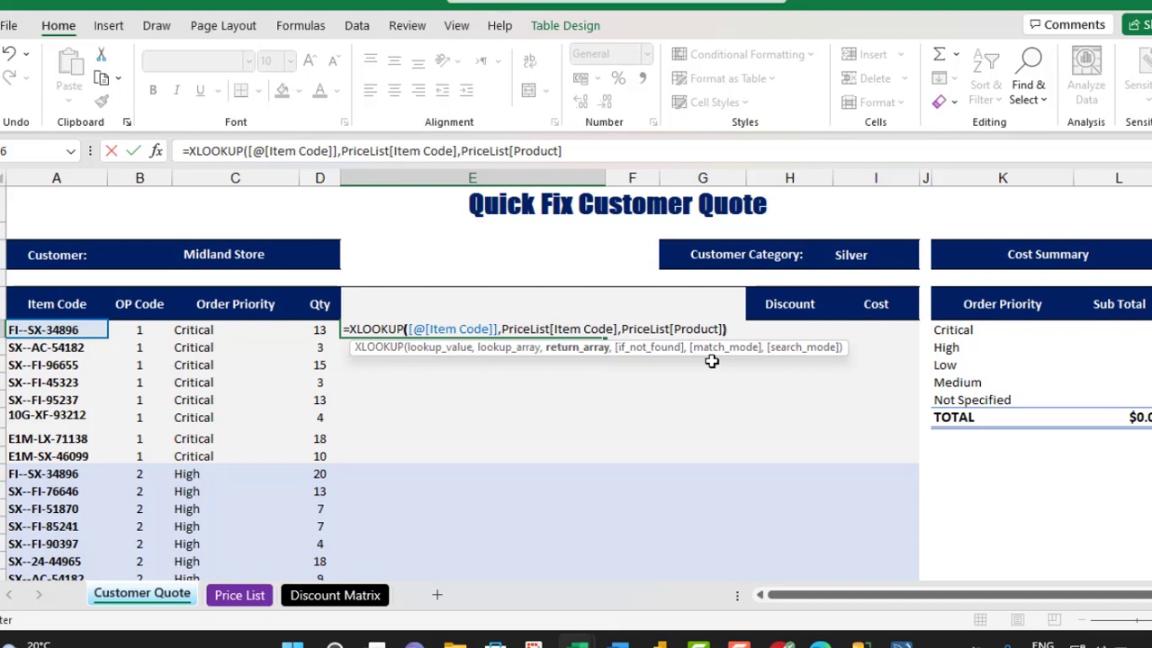
text())
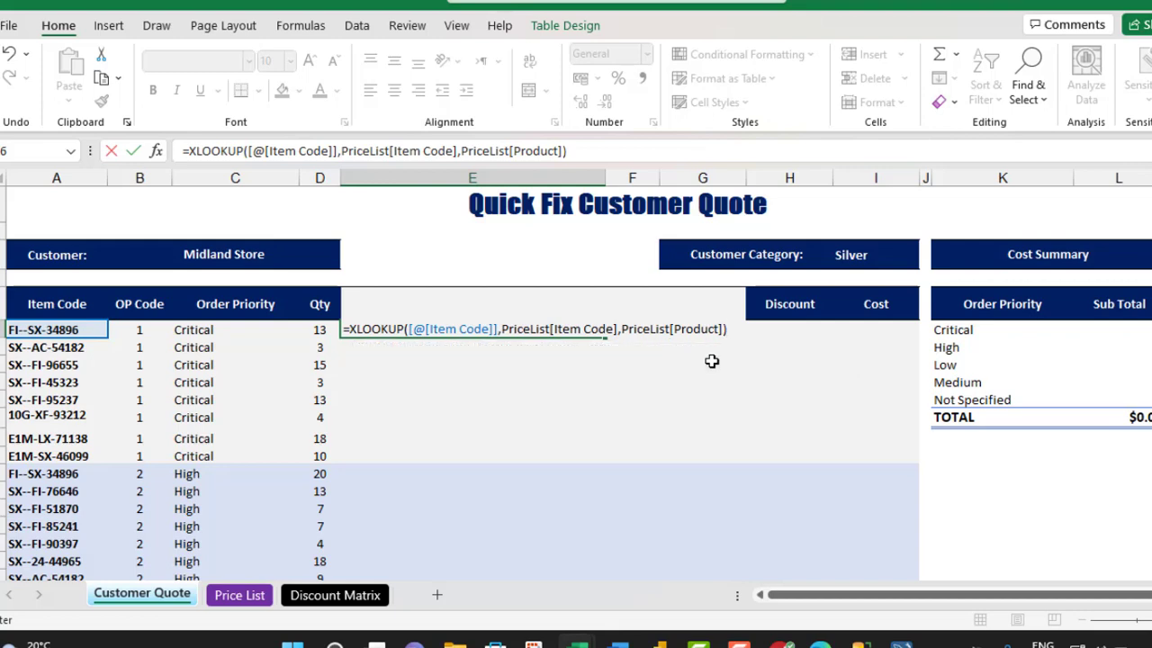
key(ctrl+Return)
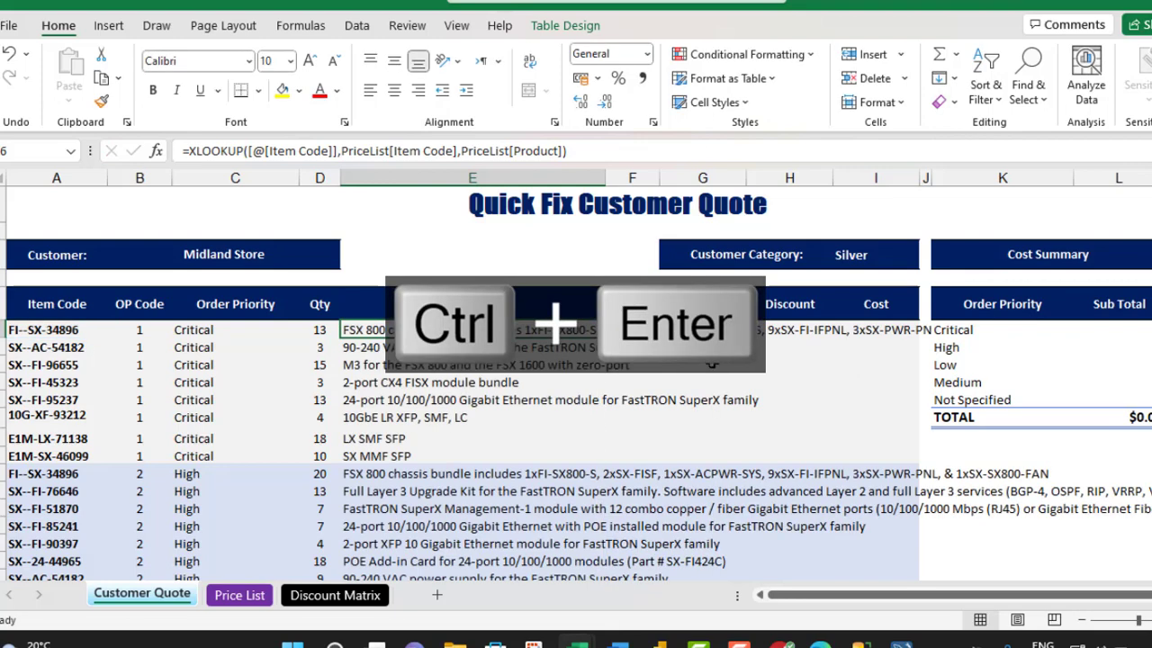
On the Price List sheet, start an XLOOKUP formula in the first Category cell with the row's Retail Price as the lookup value.
drag(509, 349, 483, 478)
click(464, 403)
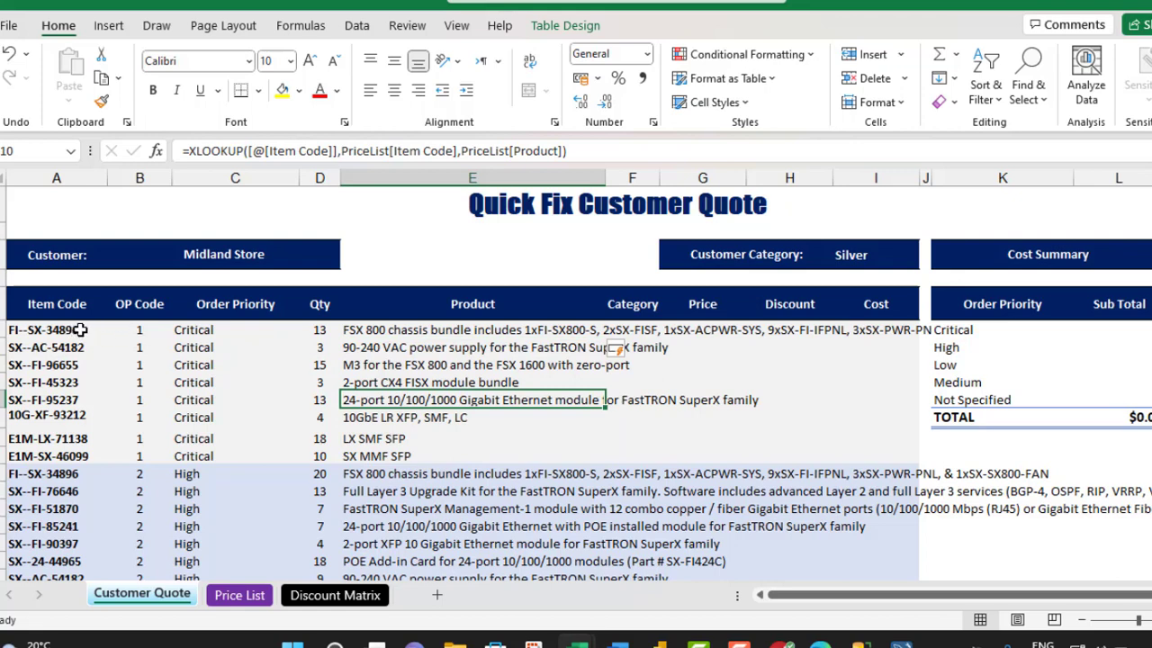
click(639, 331)
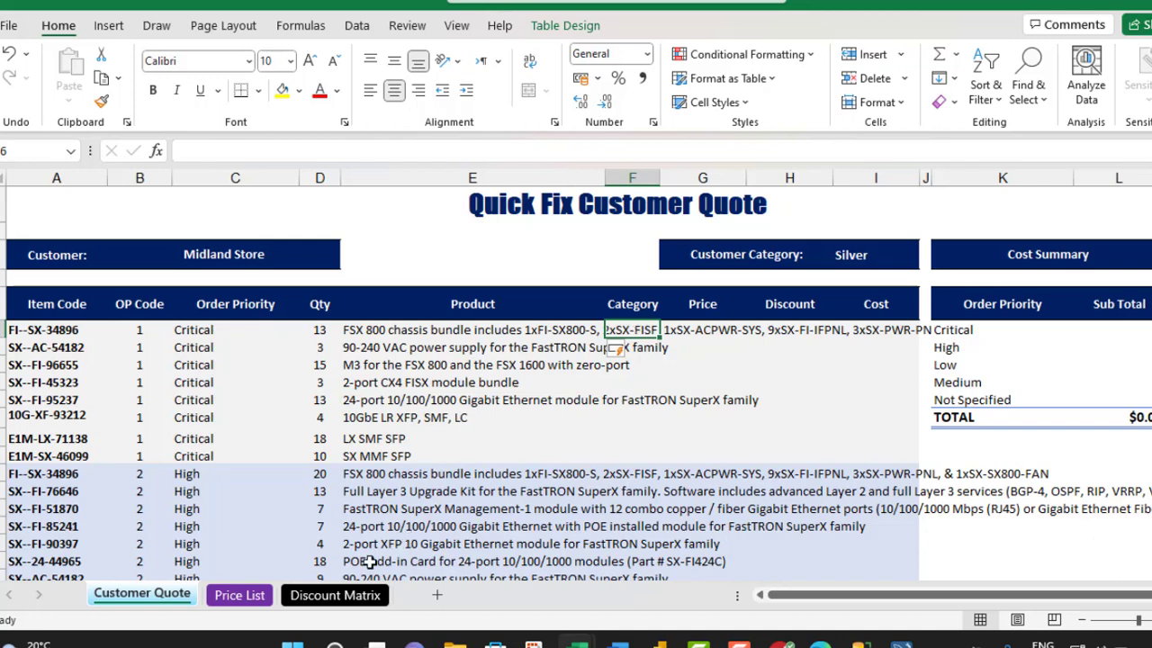
click(245, 596)
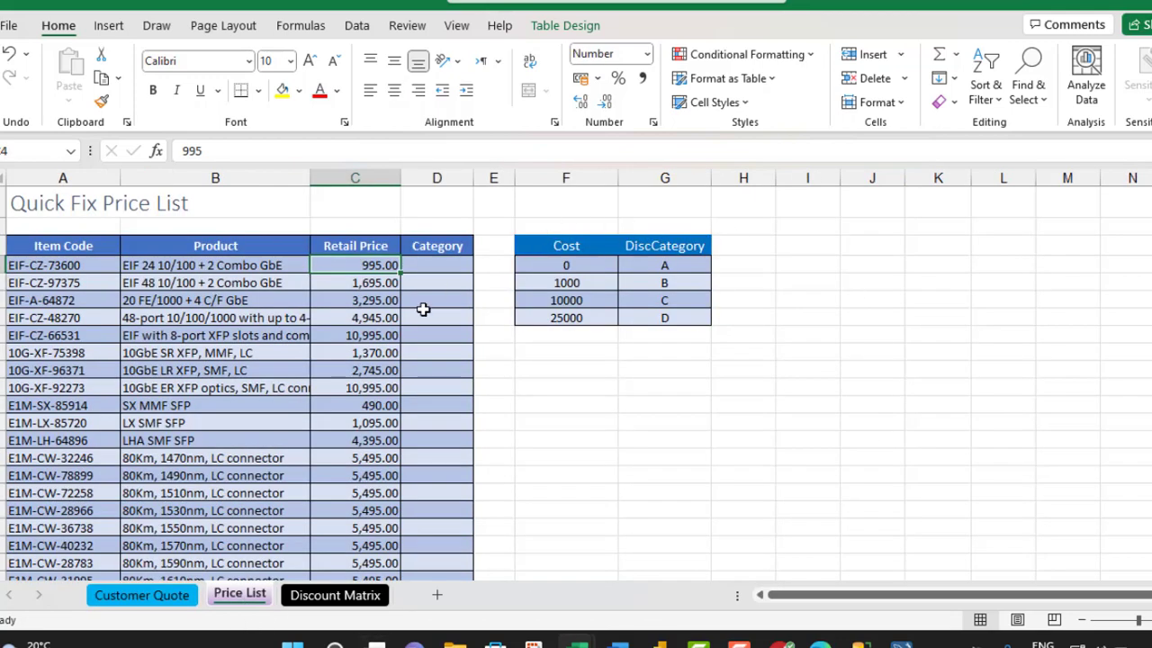
drag(441, 263, 436, 436)
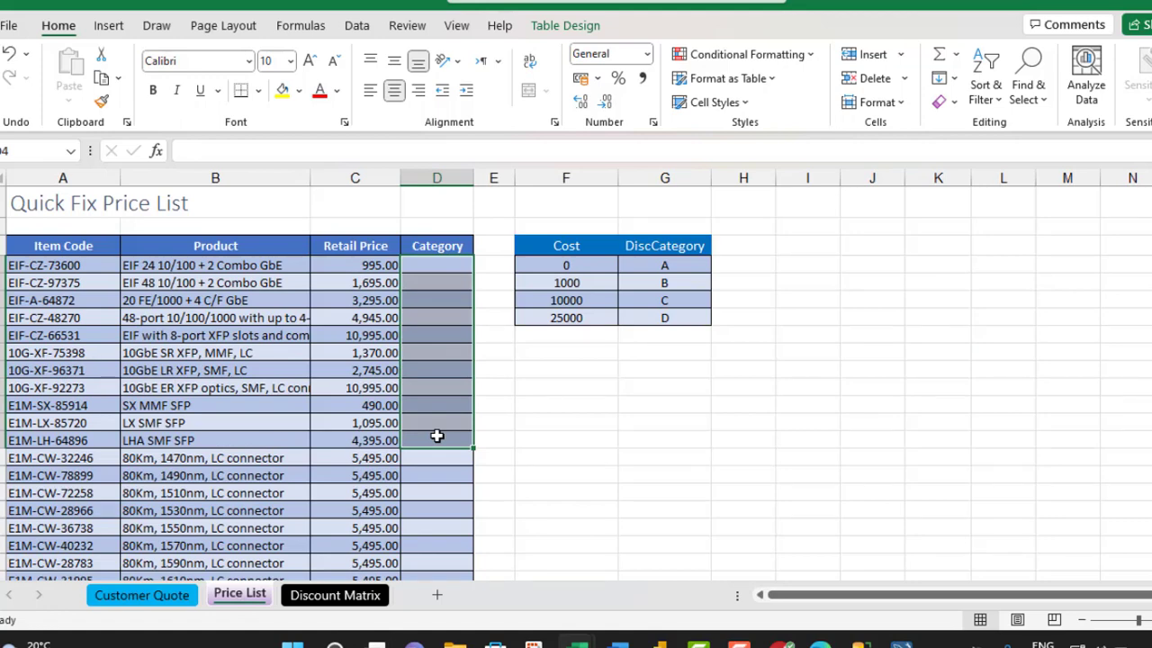
click(450, 263)
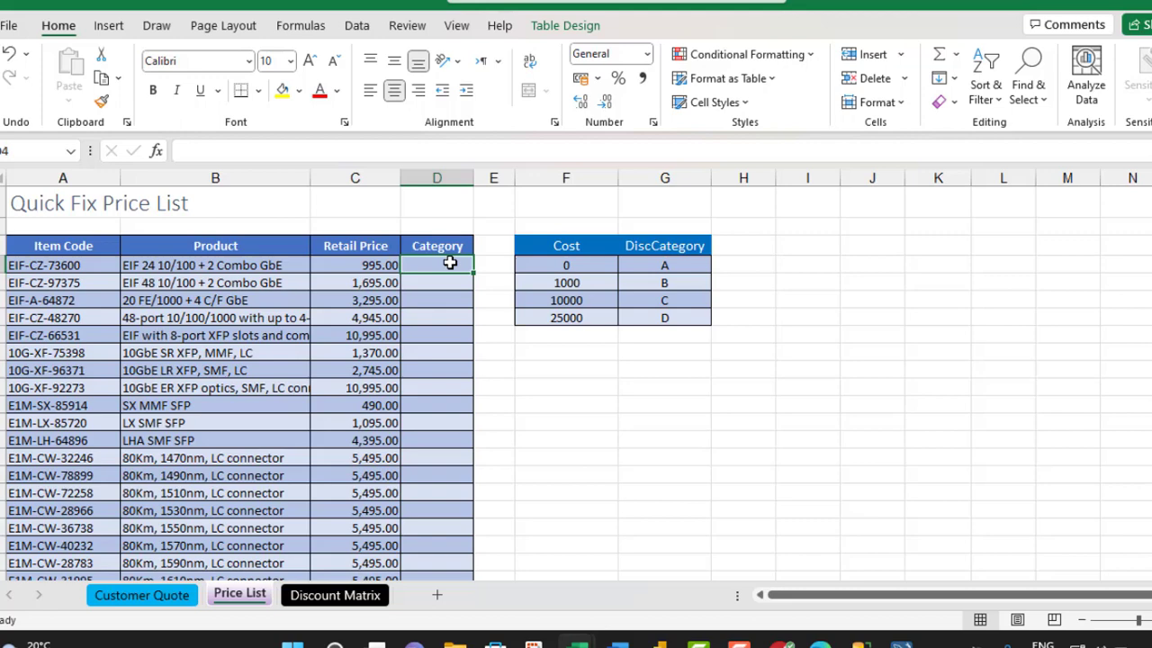
text(=xl)
key(Tab)
click(374, 264)
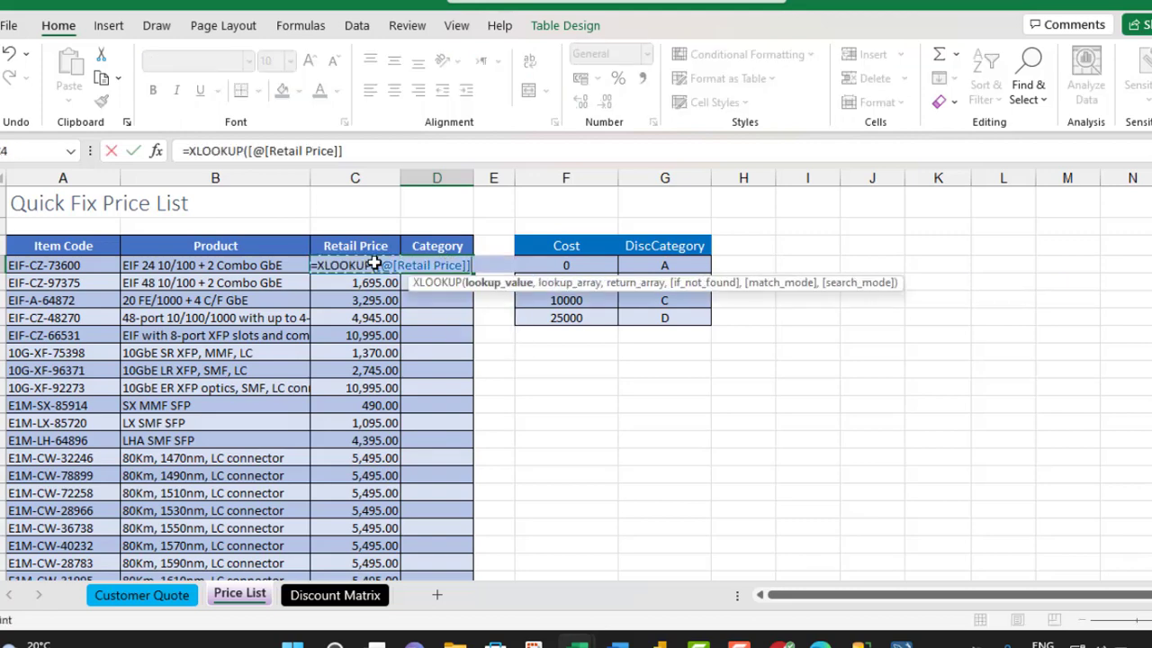
text(,)
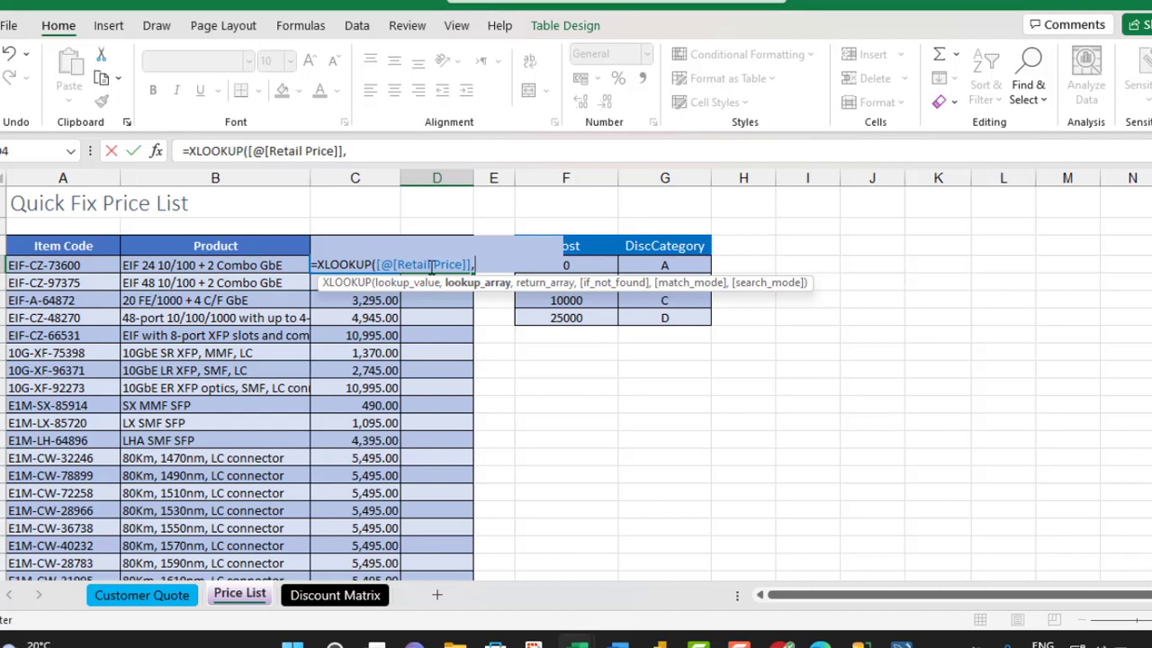
Set the lookup array to the Cost values $F$4:$F$7 and the return array to the DiscCategory values $G$4:$G$7, both as absolute references.
drag(576, 316, 585, 264)
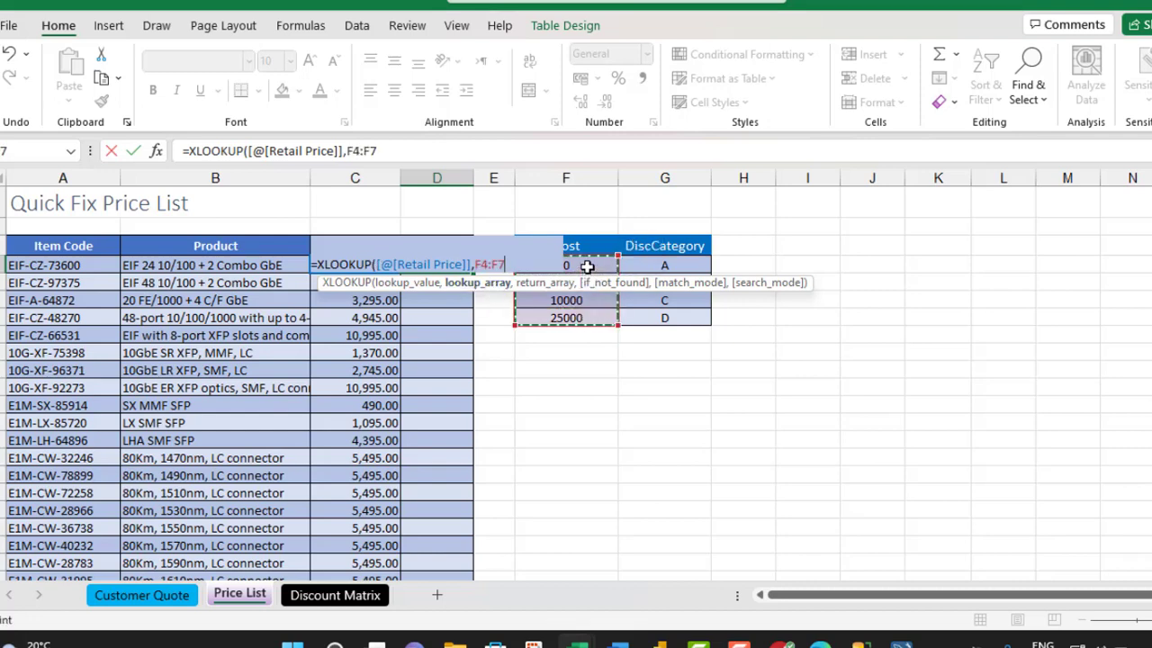
text(,)
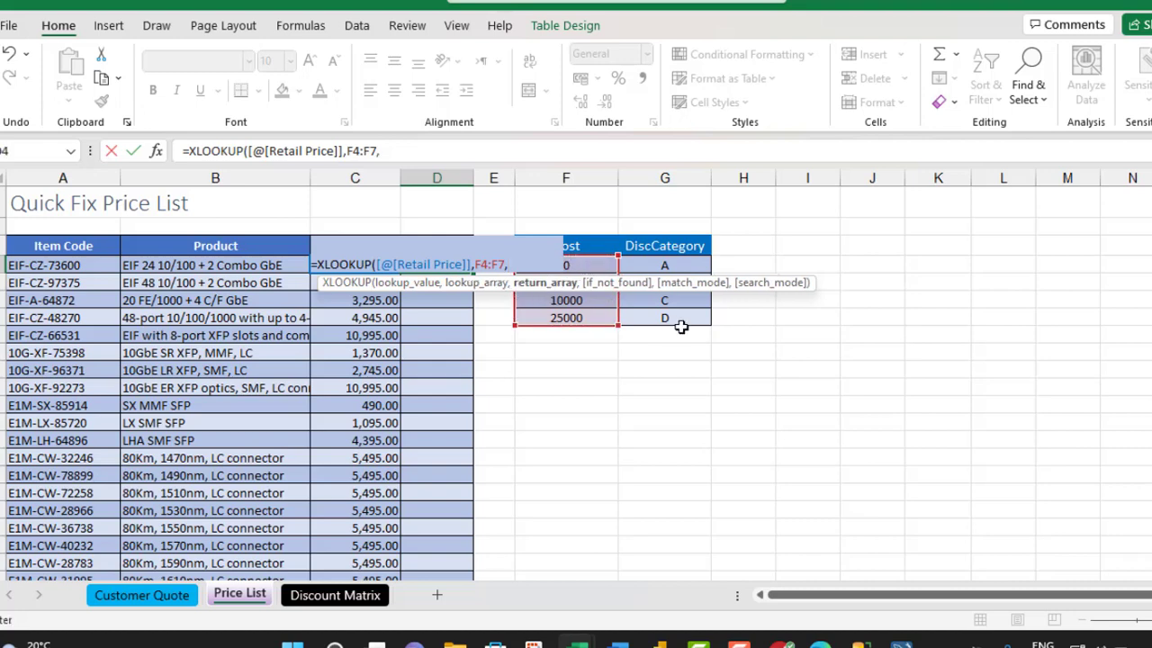
drag(681, 319, 667, 270)
click(545, 264)
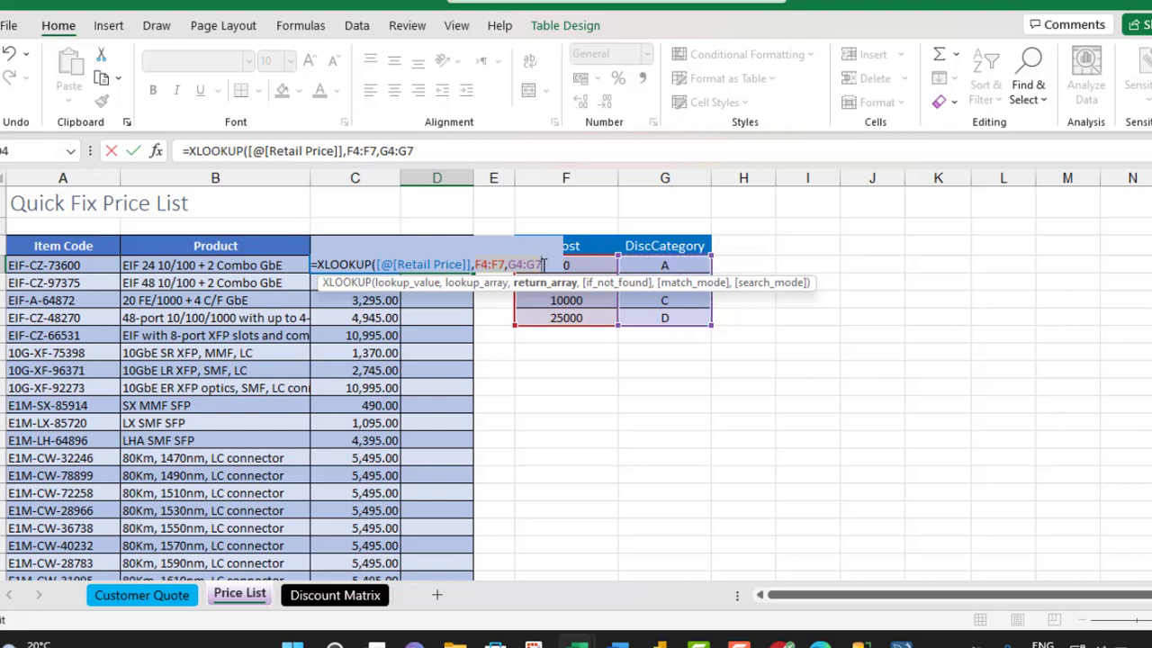
key(F4)
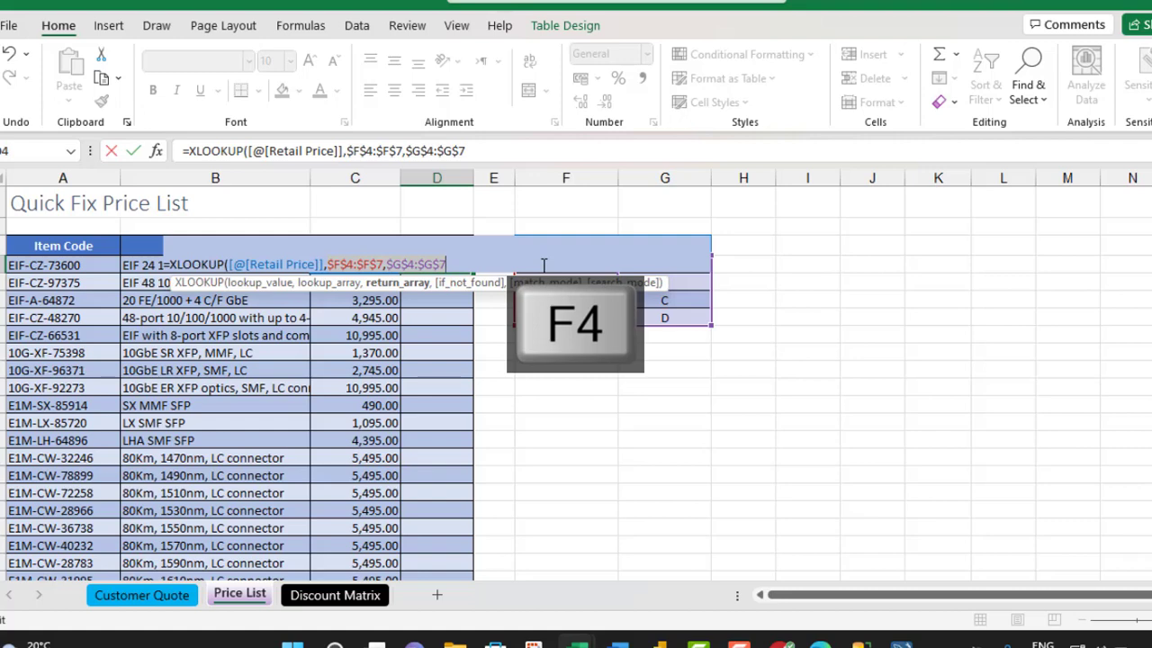
Skip the if_not_found argument, set the match mode to -1 (exact match or next smaller item), and enter the formula for the Category column.
text(,)
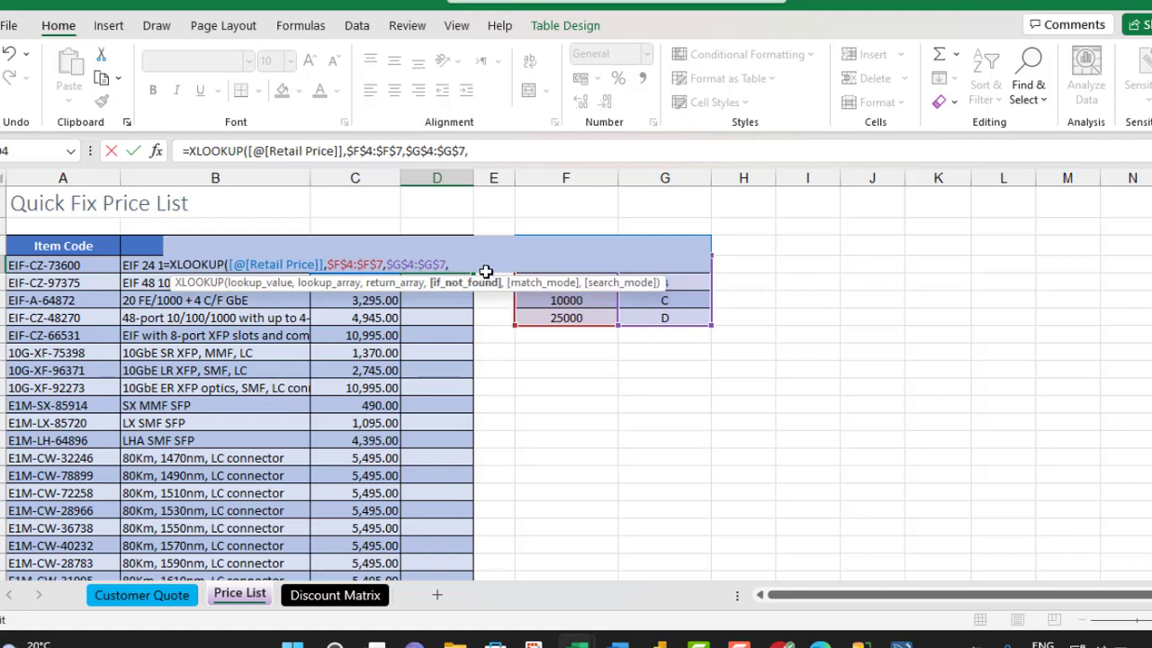
text(,)
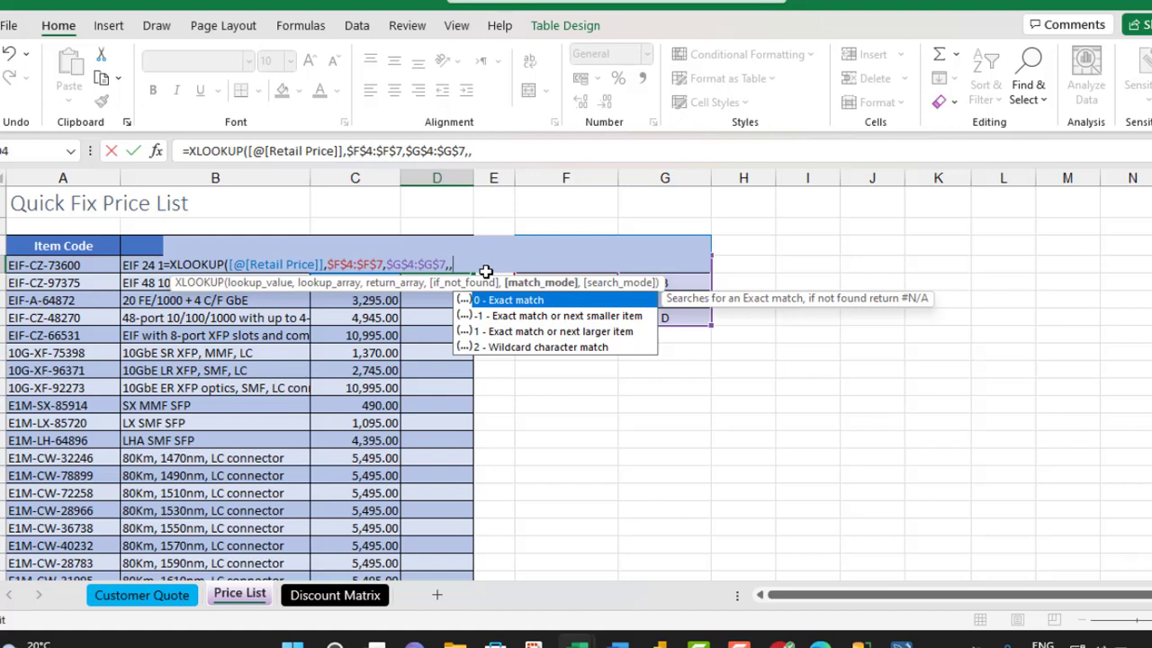
key(Down)
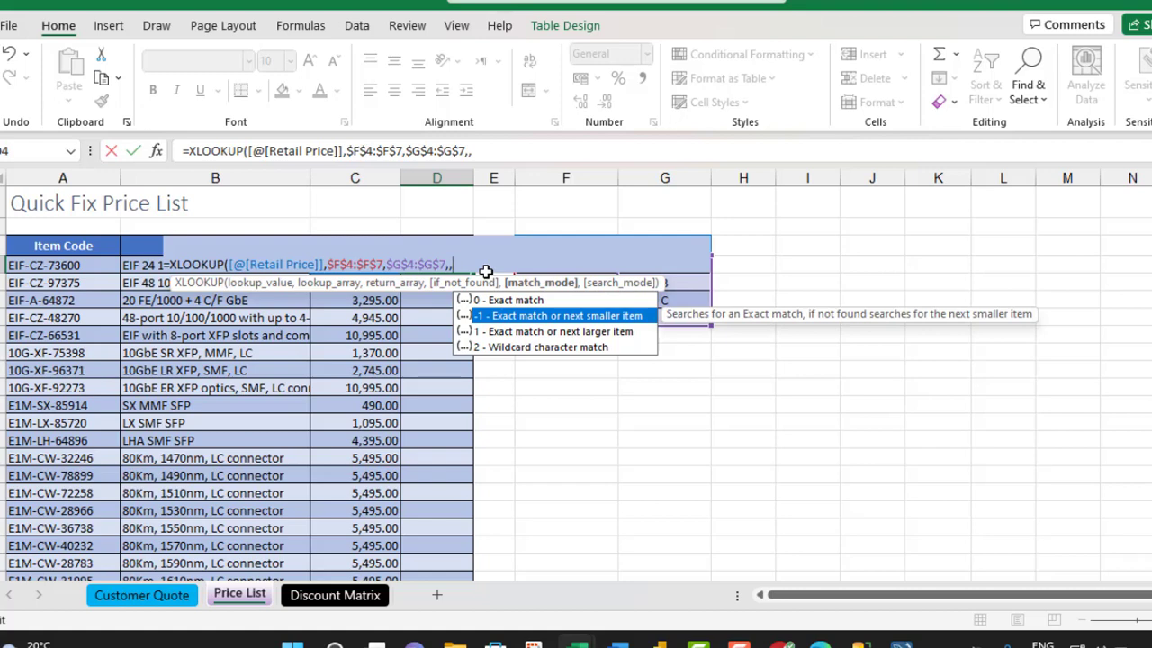
key(Tab)
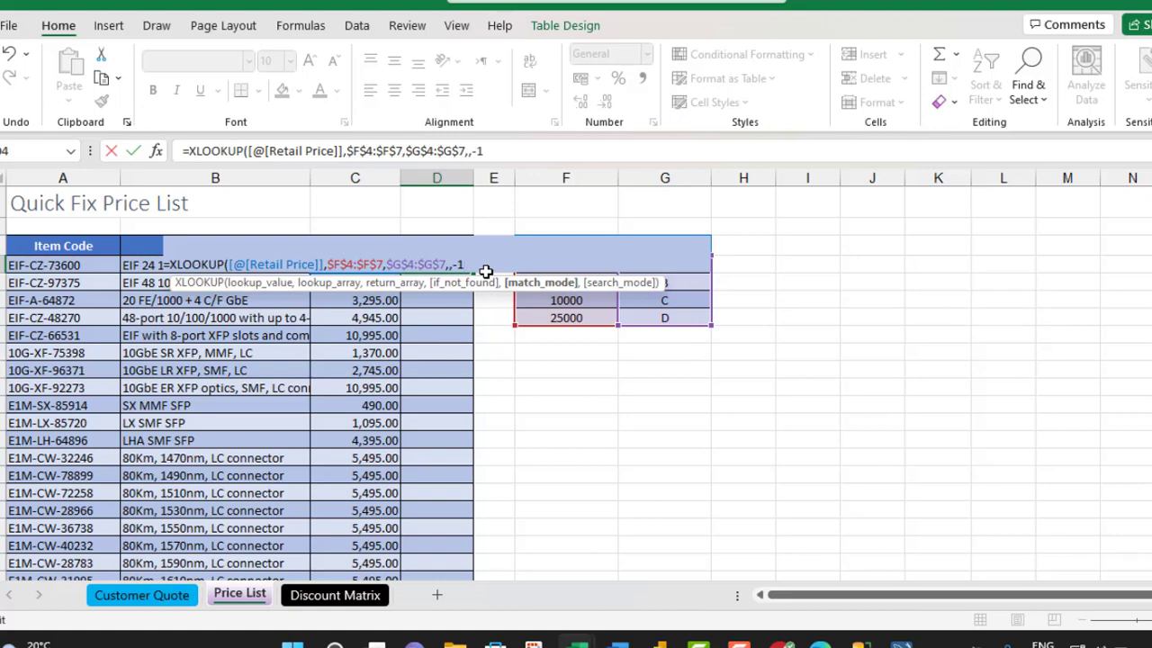
text())
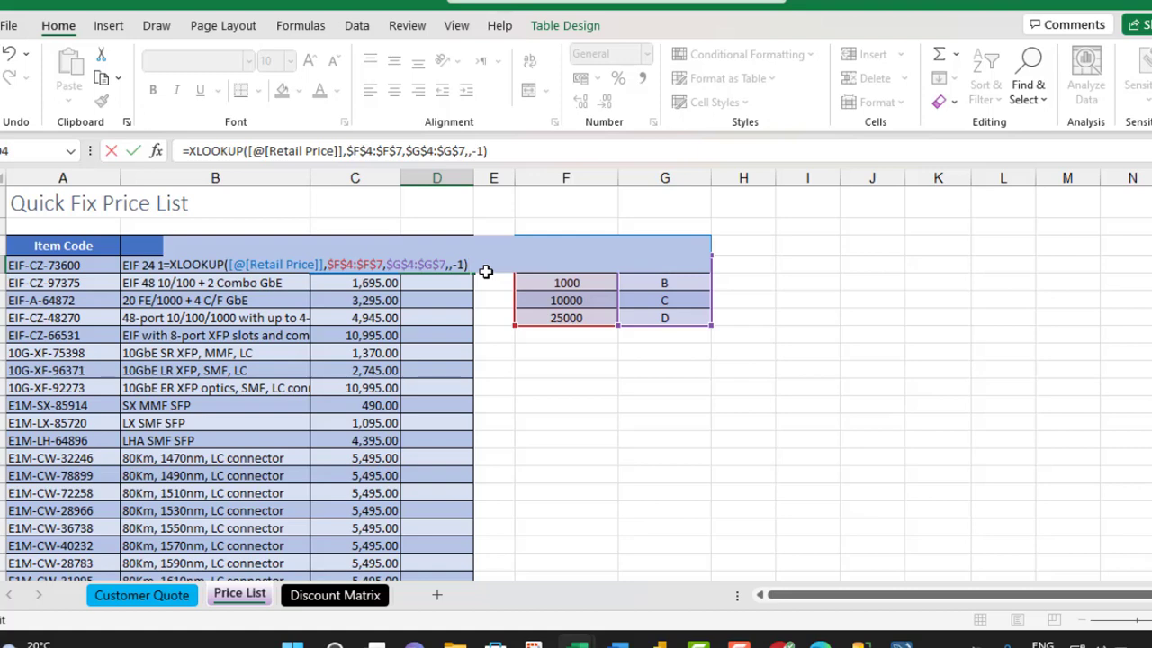
key(ctrl+Return)
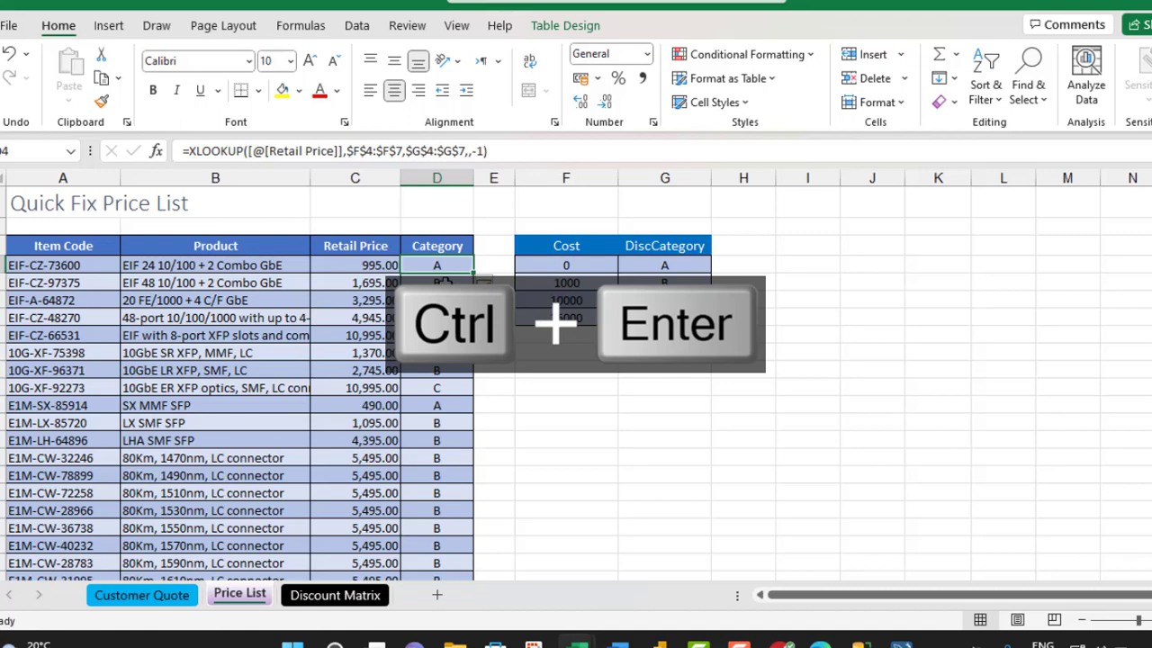
Compare the first two retail prices and their categories with the Cost thresholds and DiscCategory letters in the discount category table.
click(348, 268)
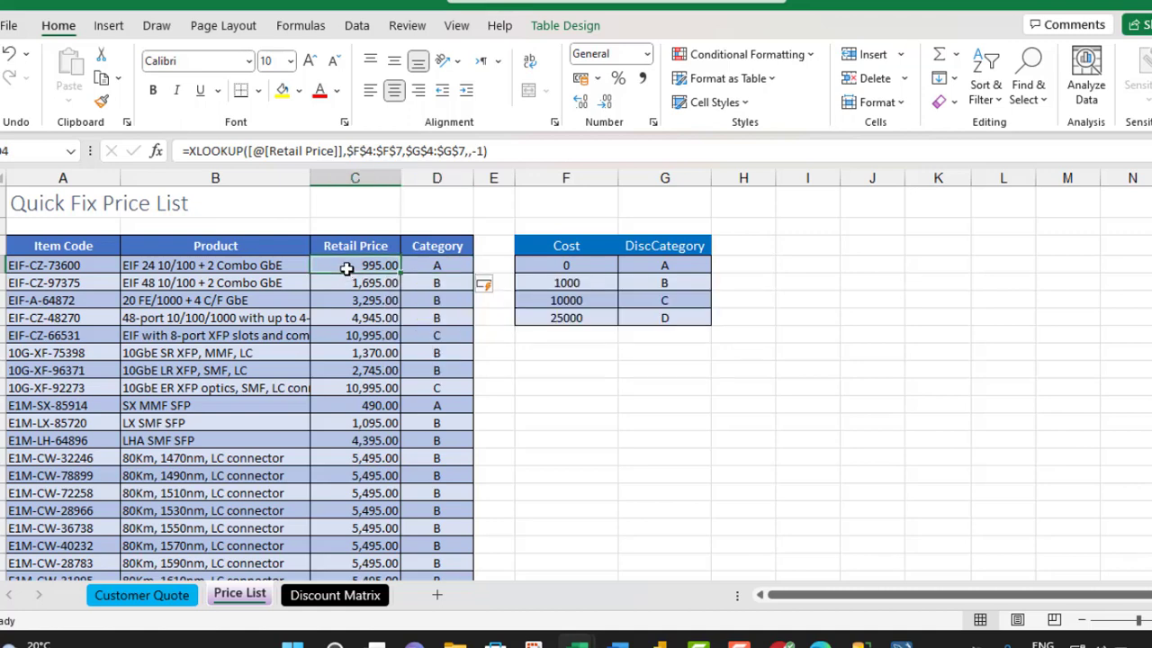
click(429, 268)
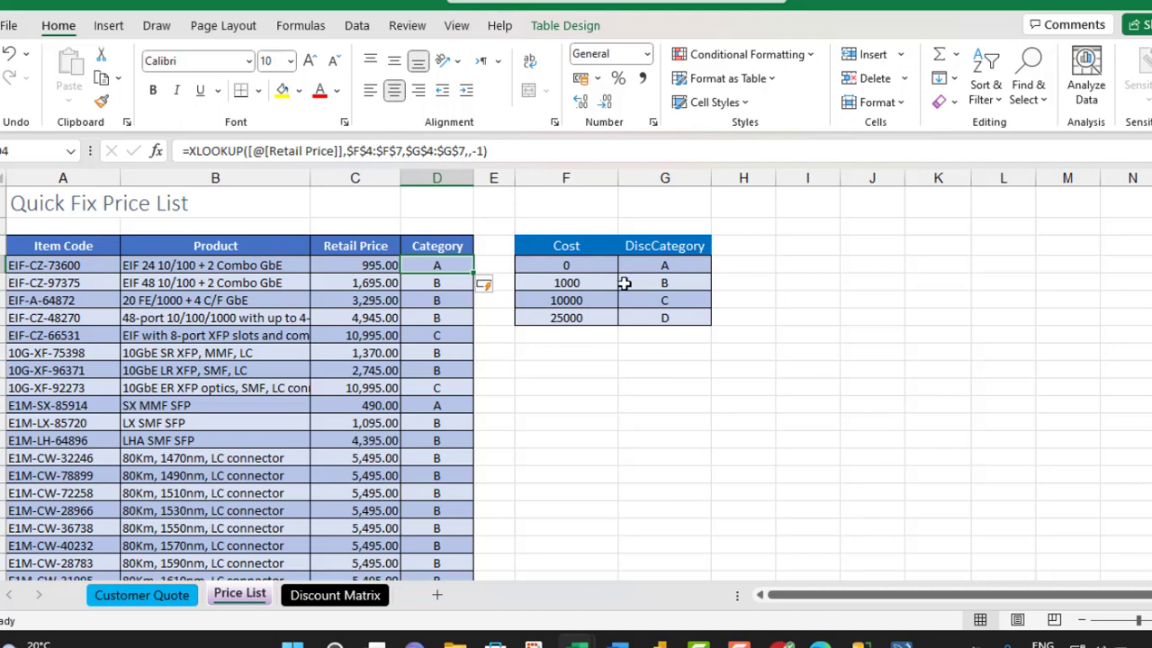
drag(583, 262, 583, 282)
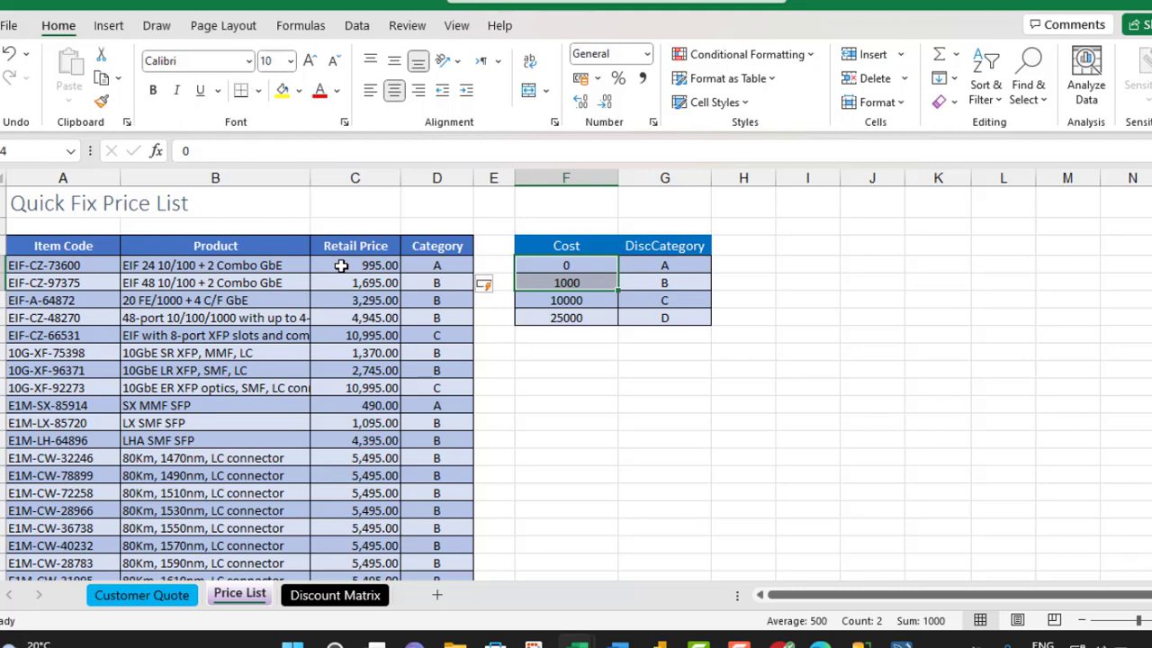
click(584, 263)
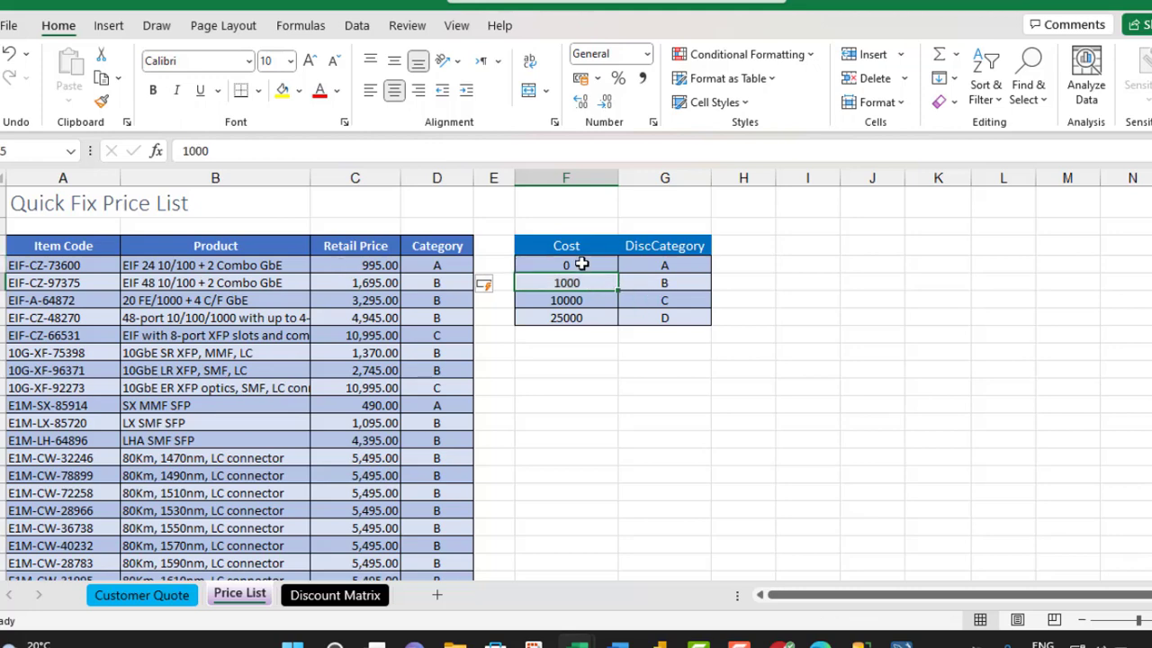
click(653, 264)
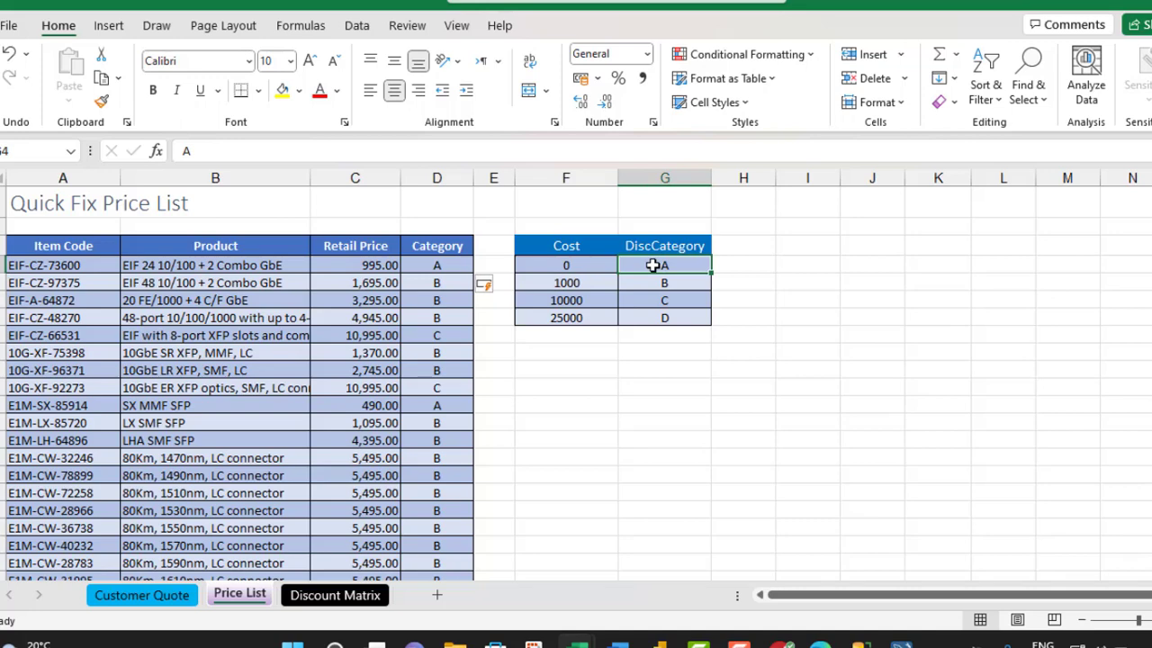
click(447, 262)
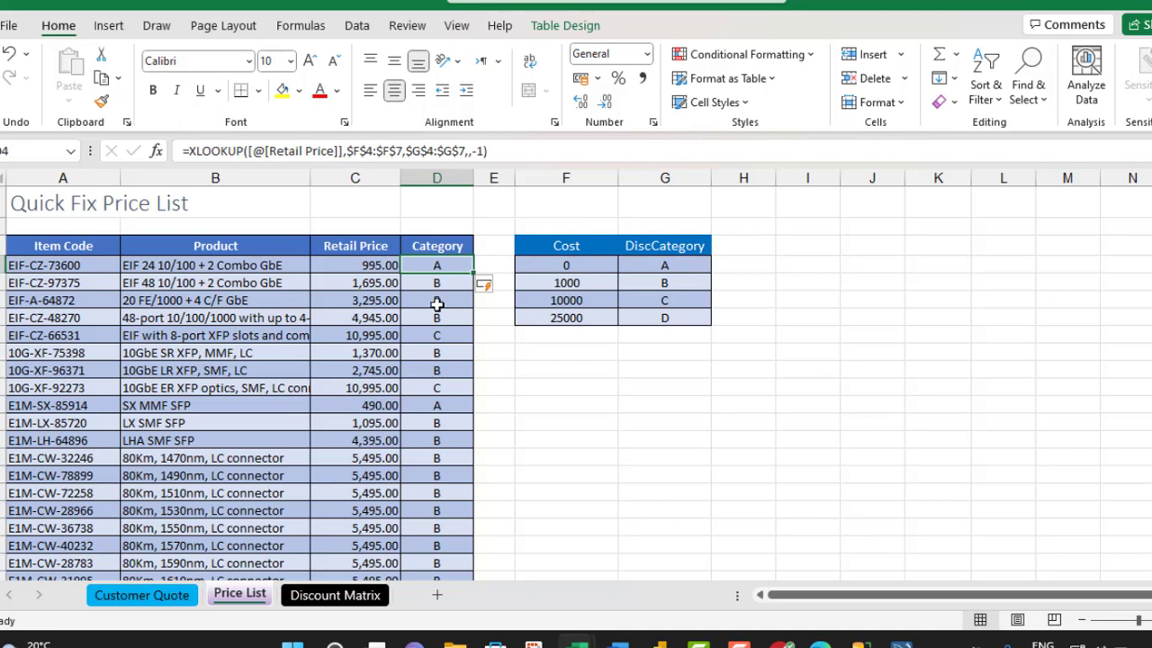
click(378, 286)
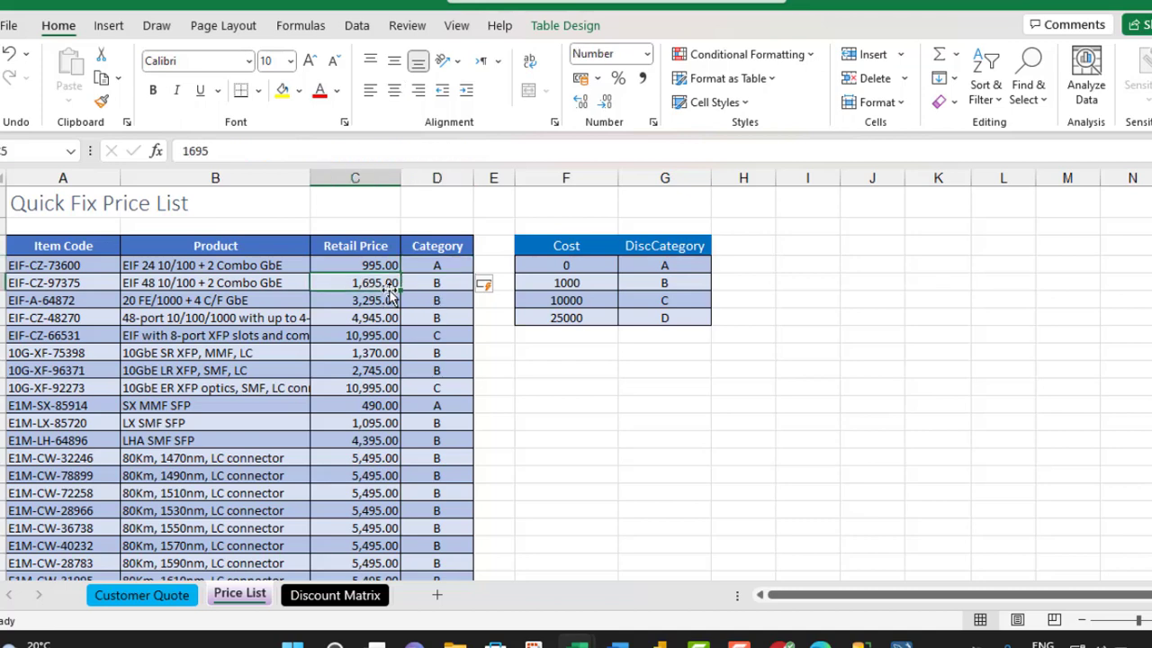
click(565, 265)
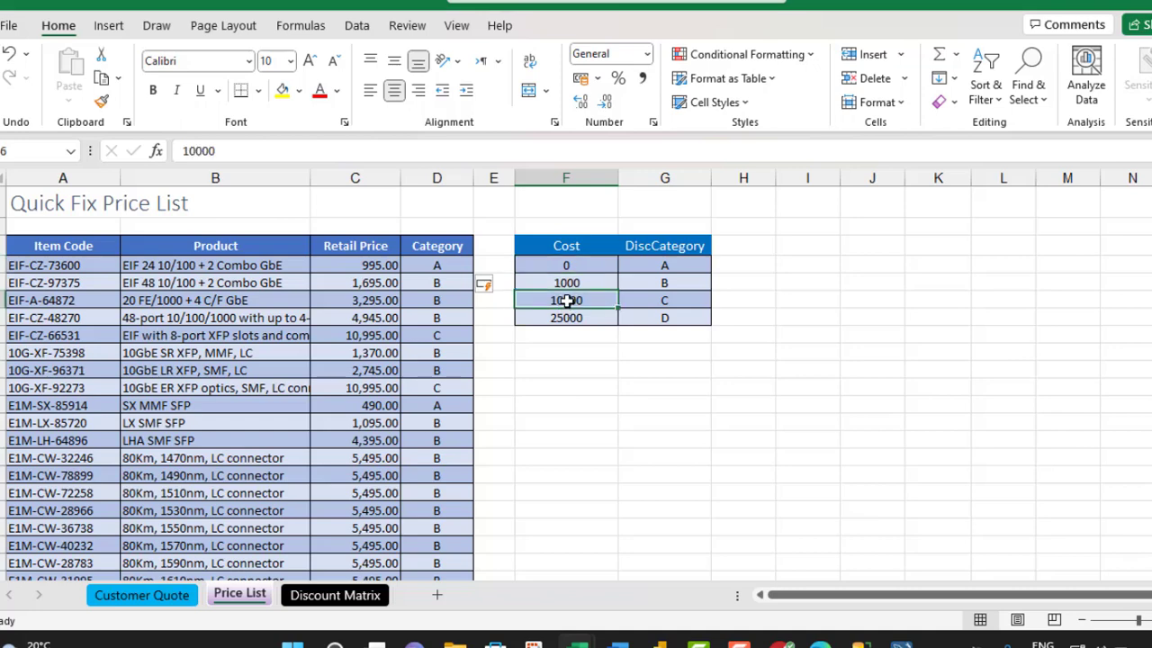
click(566, 282)
click(660, 284)
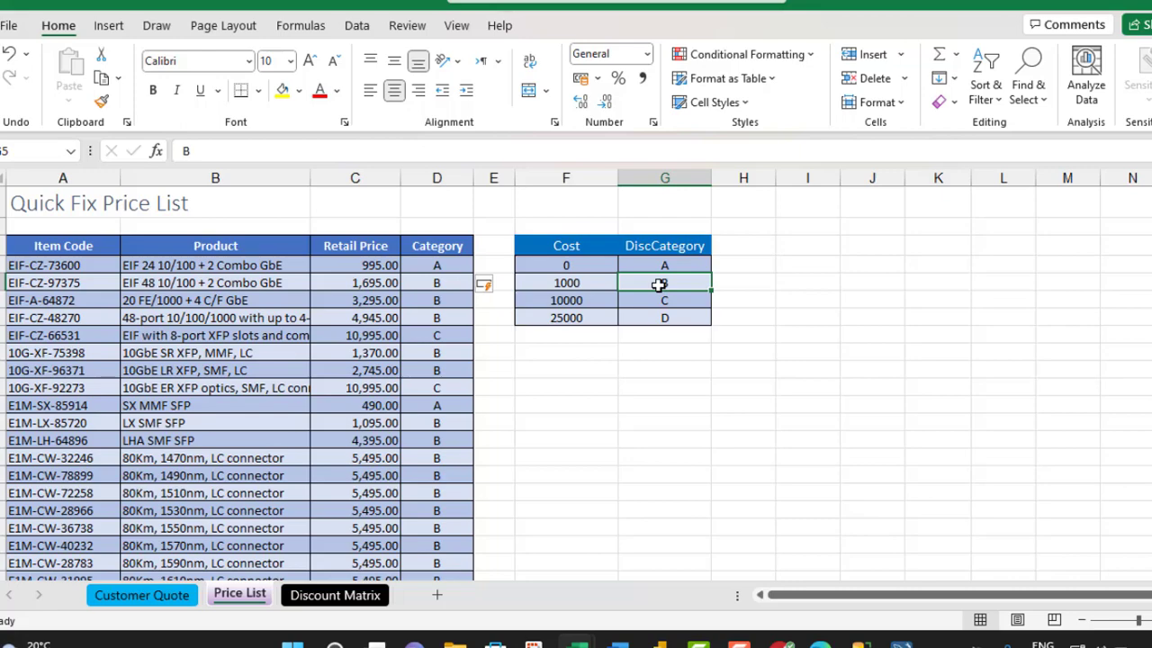
On the Customer Quote sheet, copy the first Product cell's XLOOKUP formula text and paste it into the first Category cell.
click(119, 600)
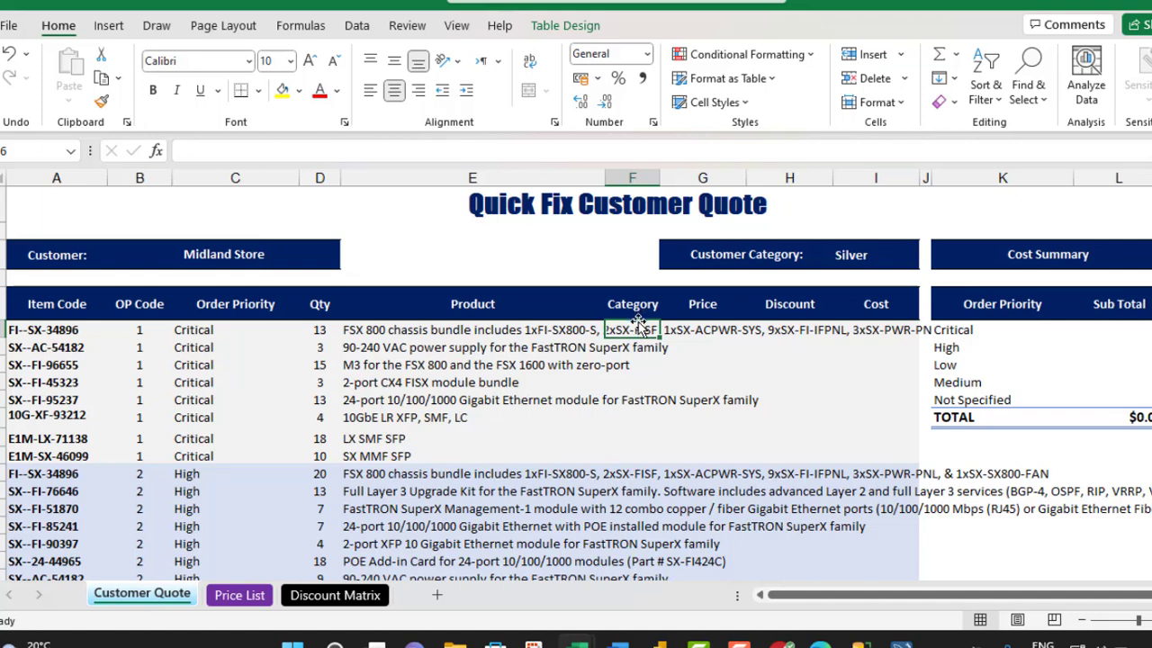
click(526, 332)
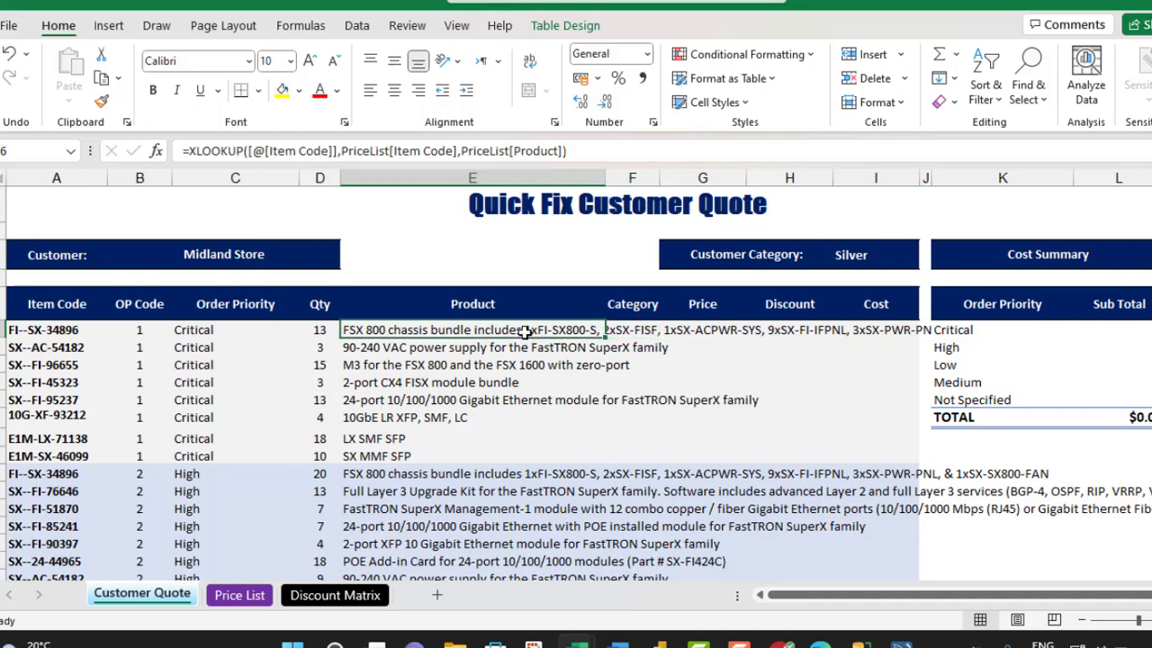
click(182, 150)
key(shift+End)
key(ctrl+c)
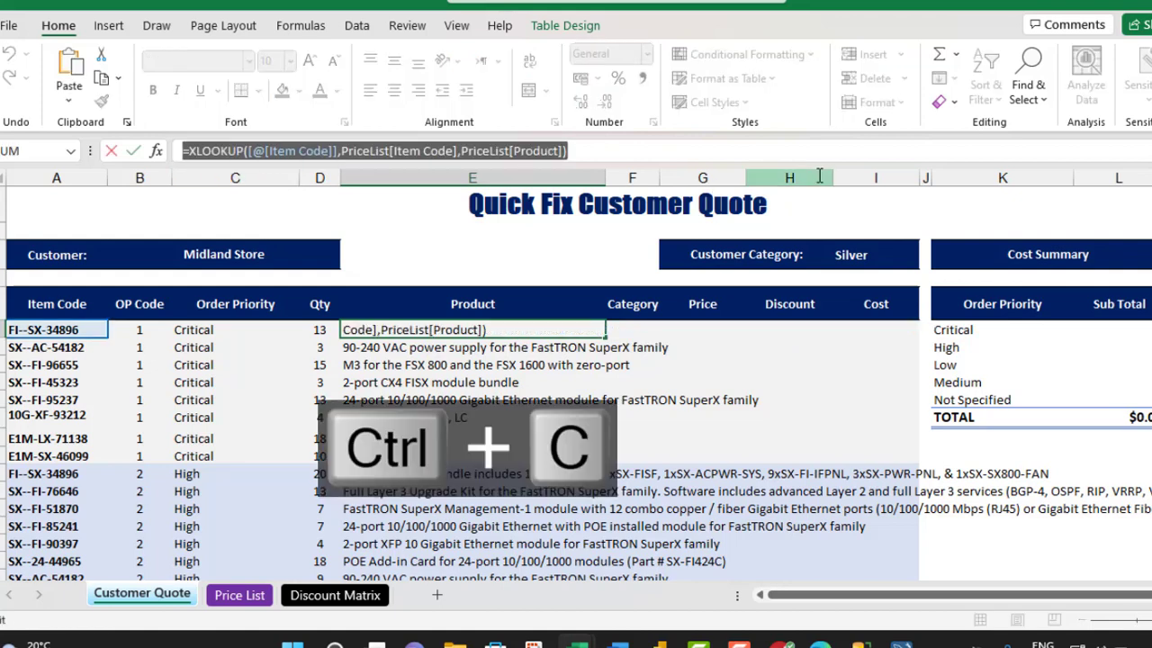
key(Escape)
click(640, 330)
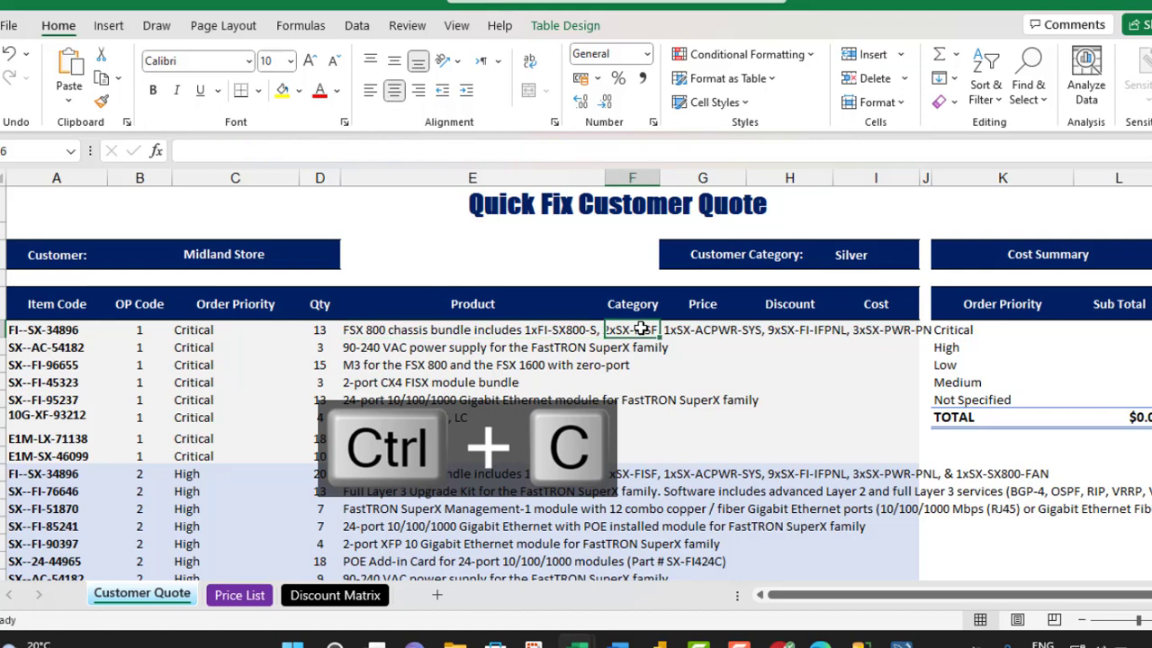
key(ctrl+v)
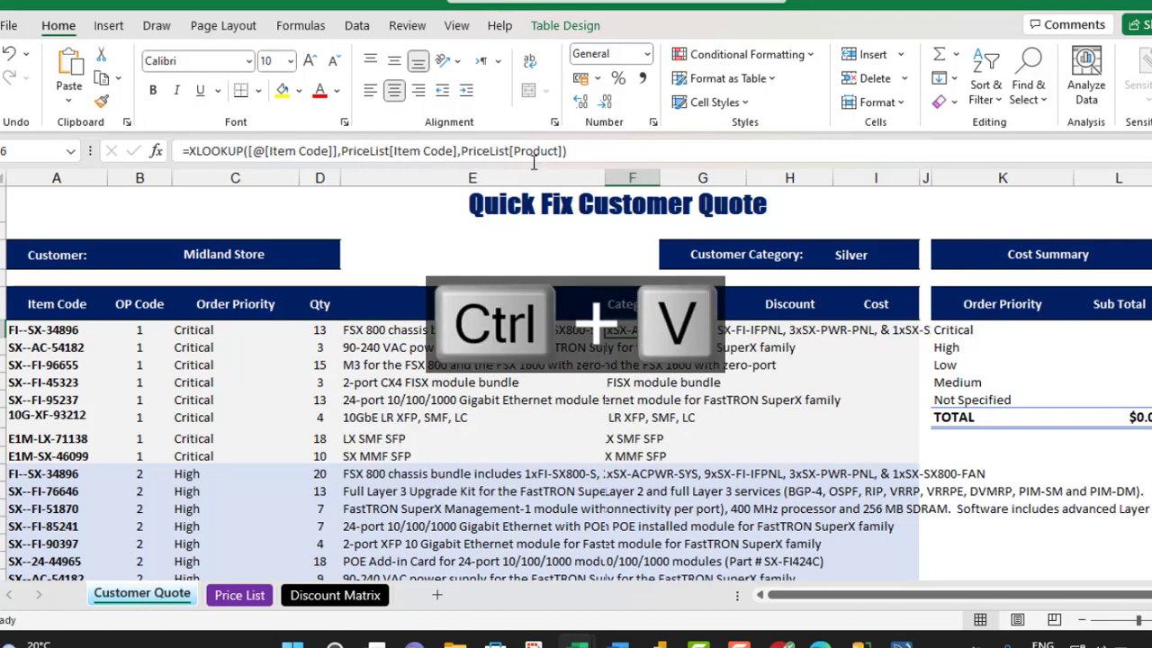
Change the return array of the pasted formula to PriceList[Category] and enter it for the quote's Category column.
click(556, 152)
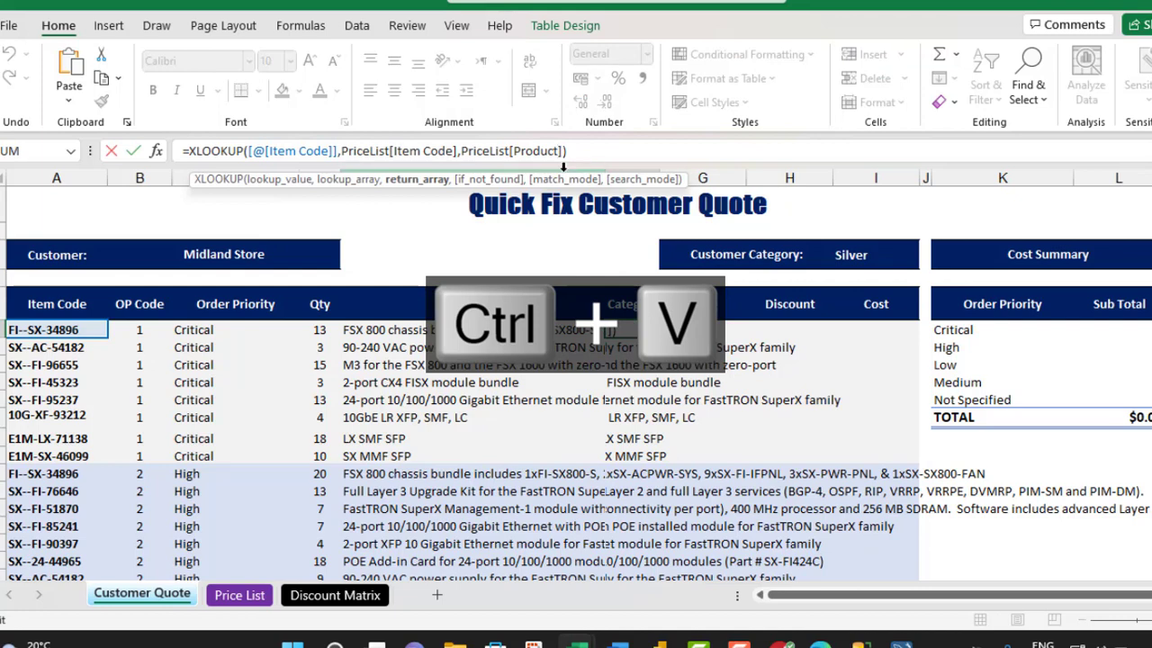
key(BackSpace)
key(BackSpace)
key(BackSpace)
key(BackSpace)
key(BackSpace)
key(BackSpace)
key(BackSpace)
key(BackSpace)
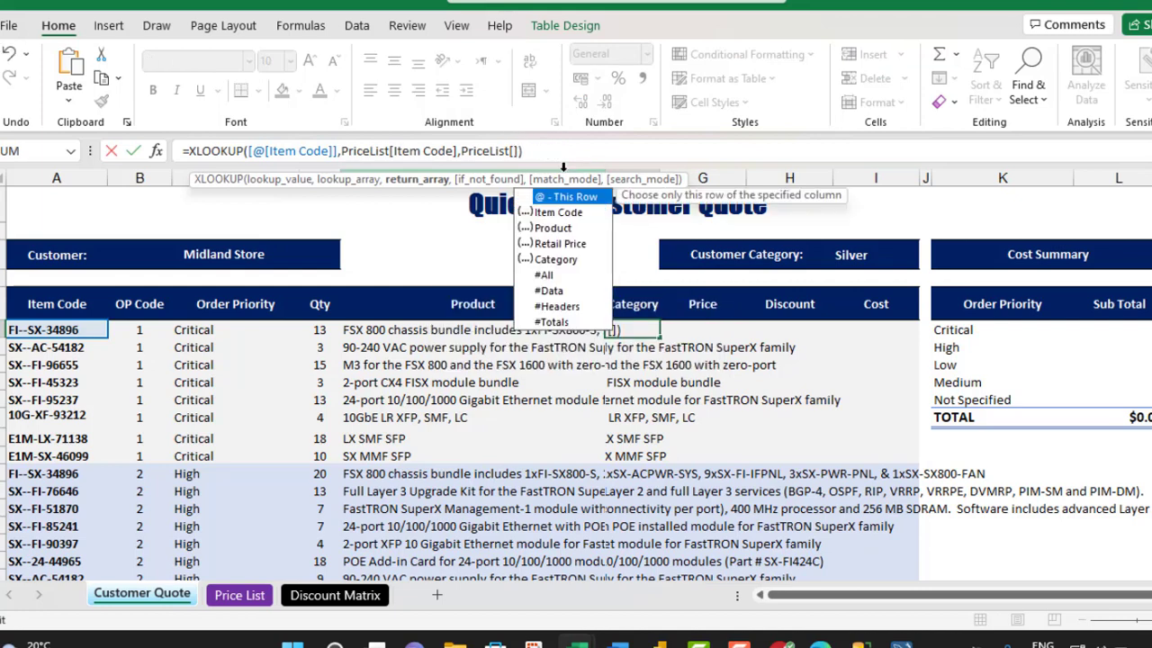
text(ca)
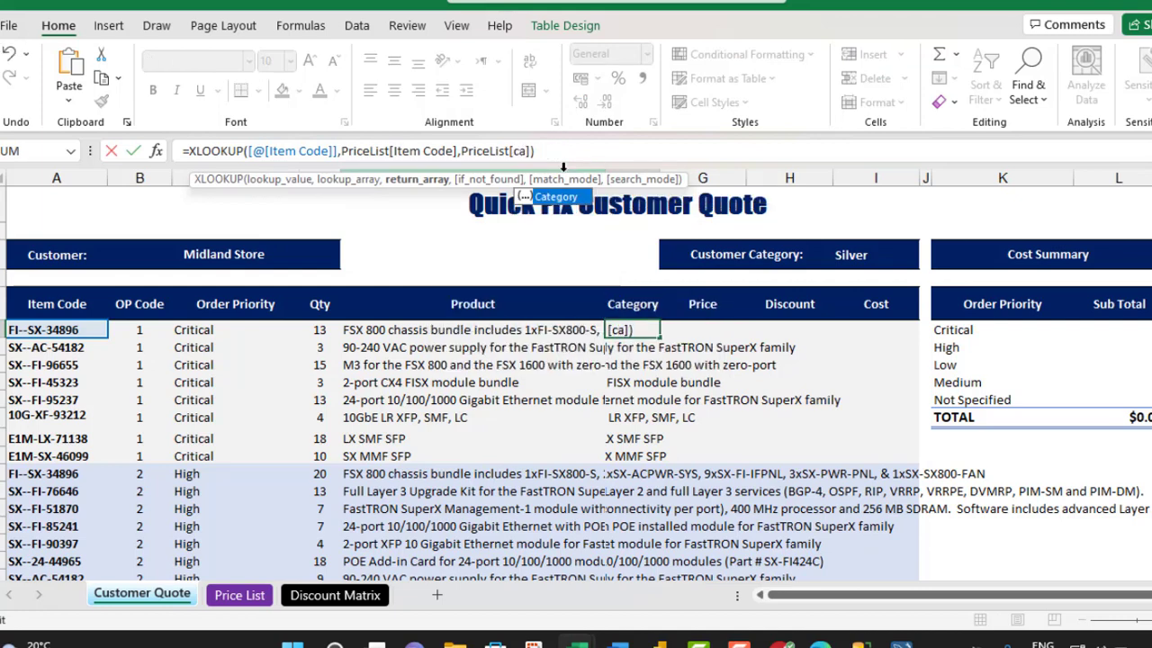
key(Tab)
key(ctrl+Return)
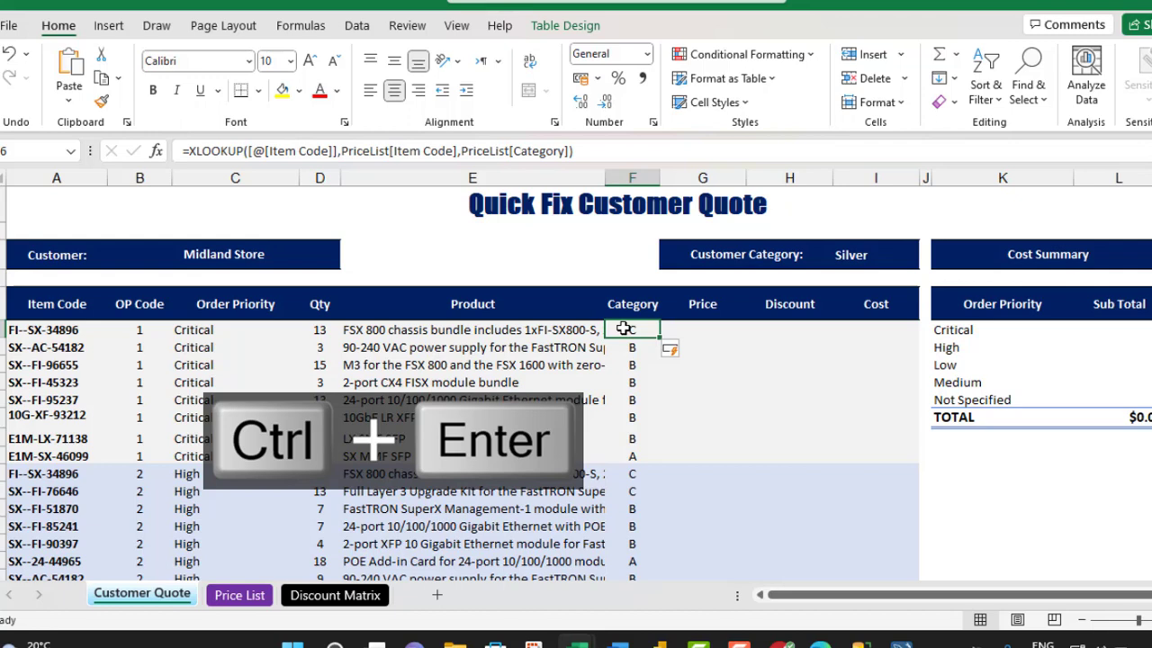
Fill the quote's Price column by pasting the copied XLOOKUP formula into its first cell and changing the return array to PriceList[Retail Price].
click(692, 328)
key(ctrl+v)
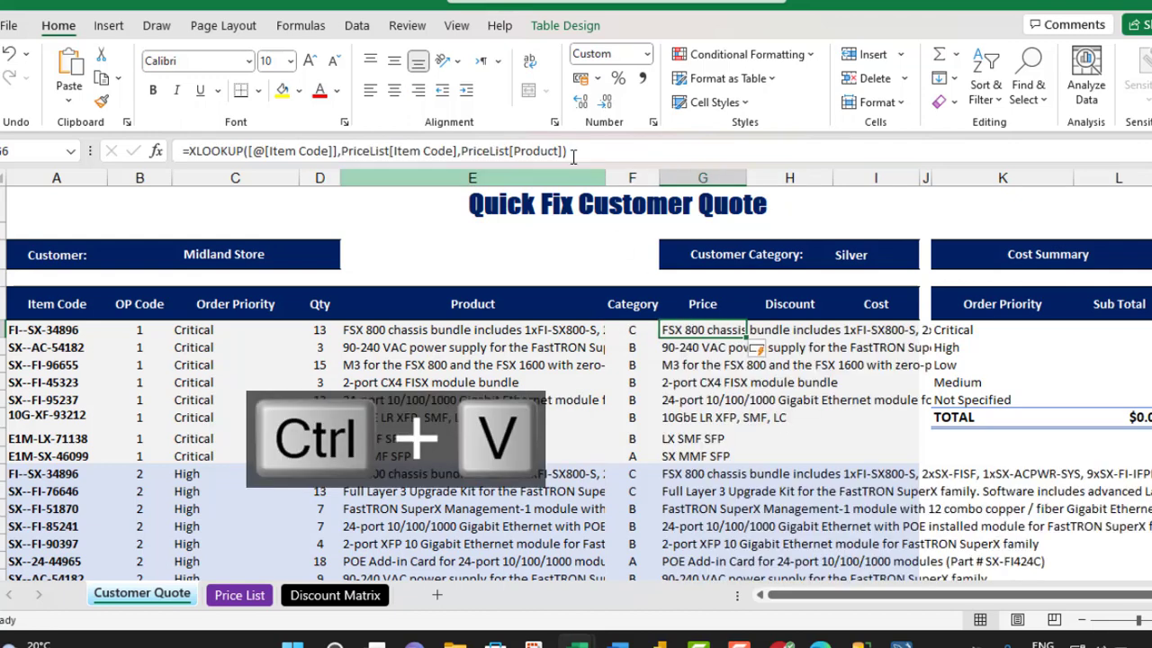
click(558, 153)
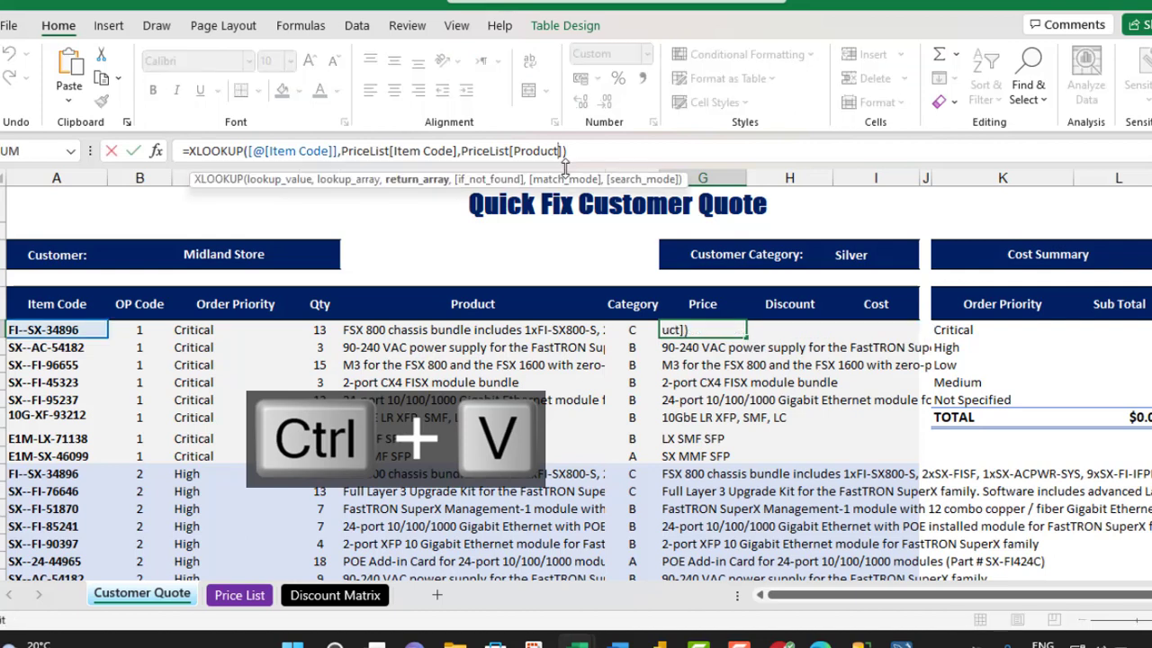
key(BackSpace)
key(BackSpace)
key(BackSpace)
key(BackSpace)
key(BackSpace)
key(BackSpace)
key(BackSpace)
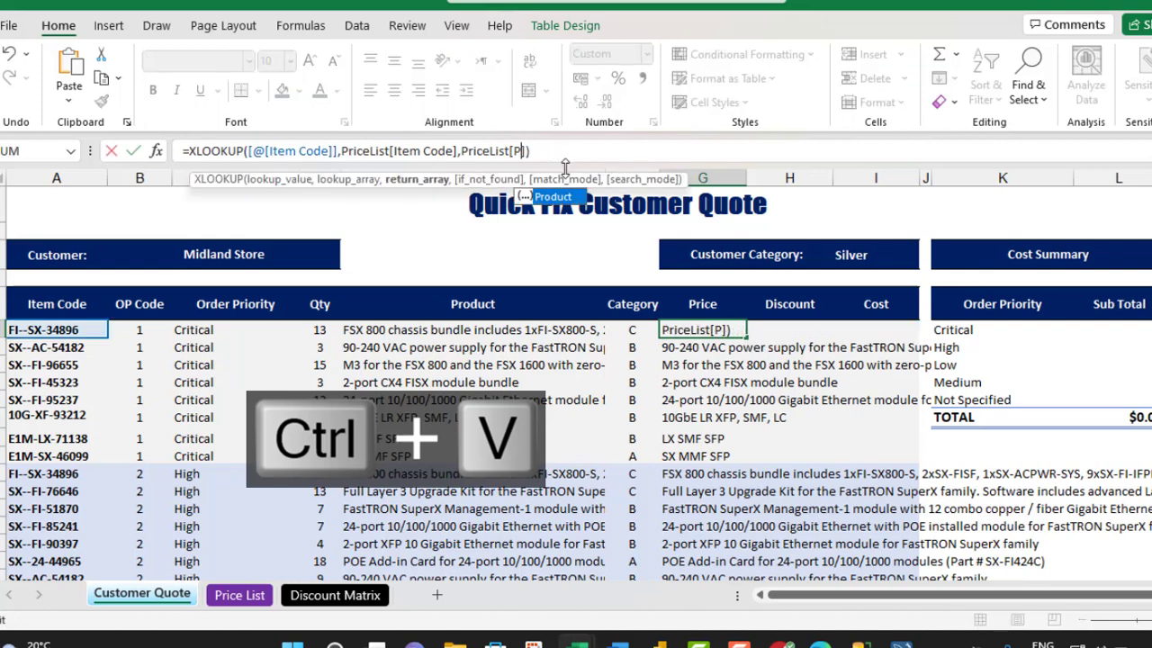
text(pri)
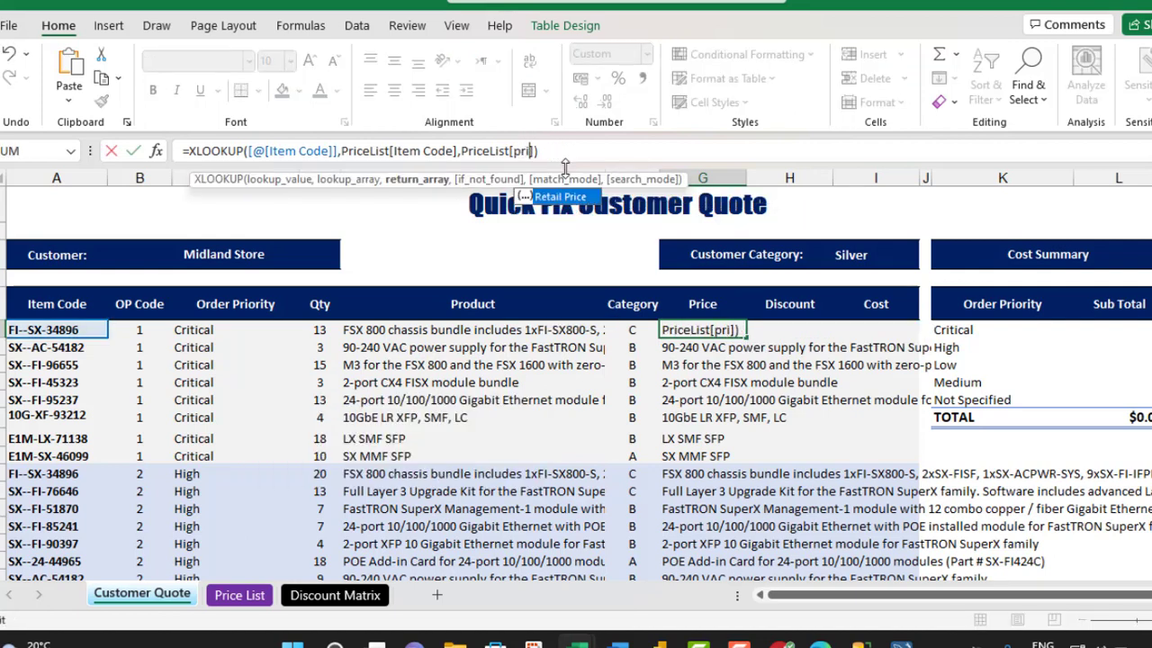
key(Tab)
key(ctrl+Return)
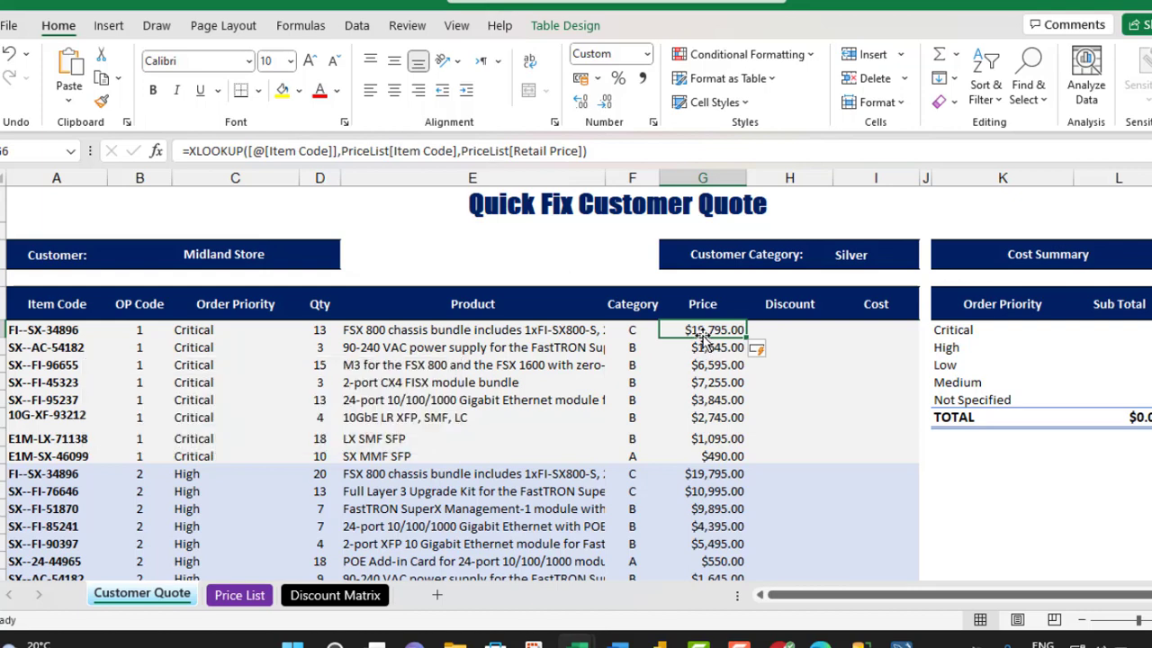
click(32, 332)
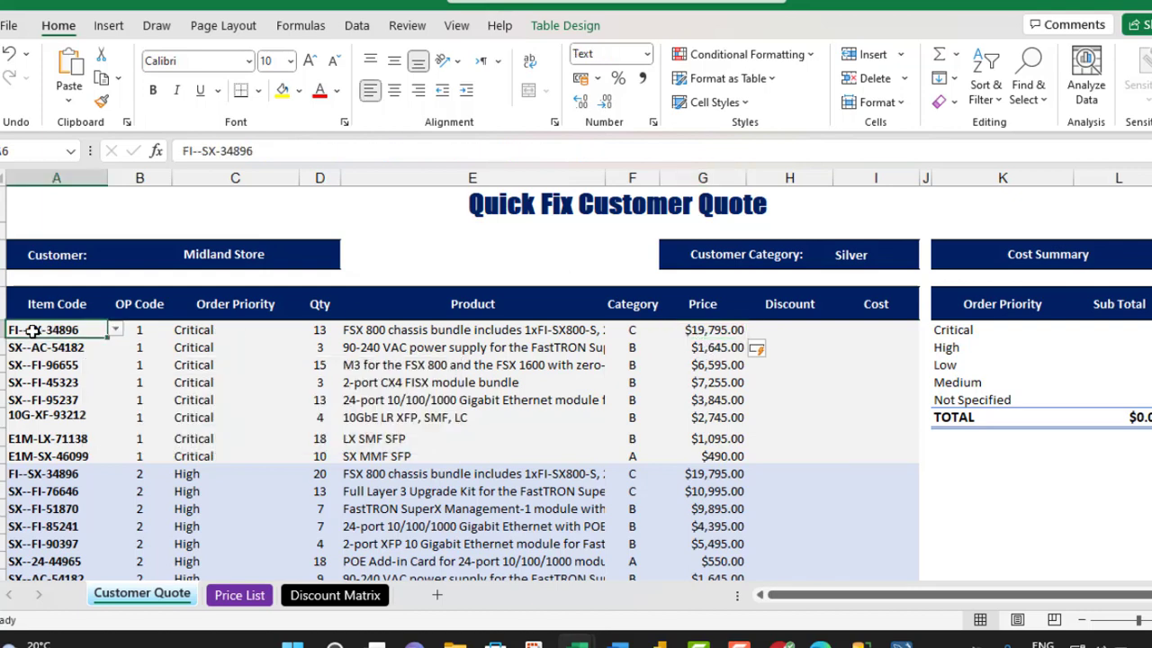
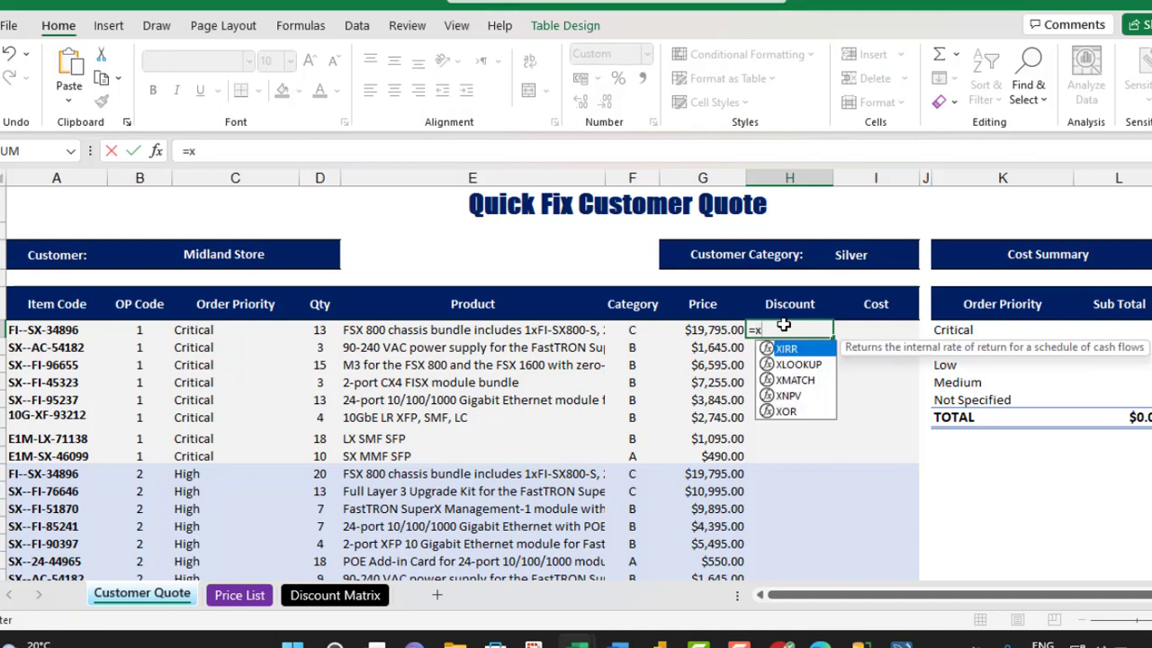
key(Tab)
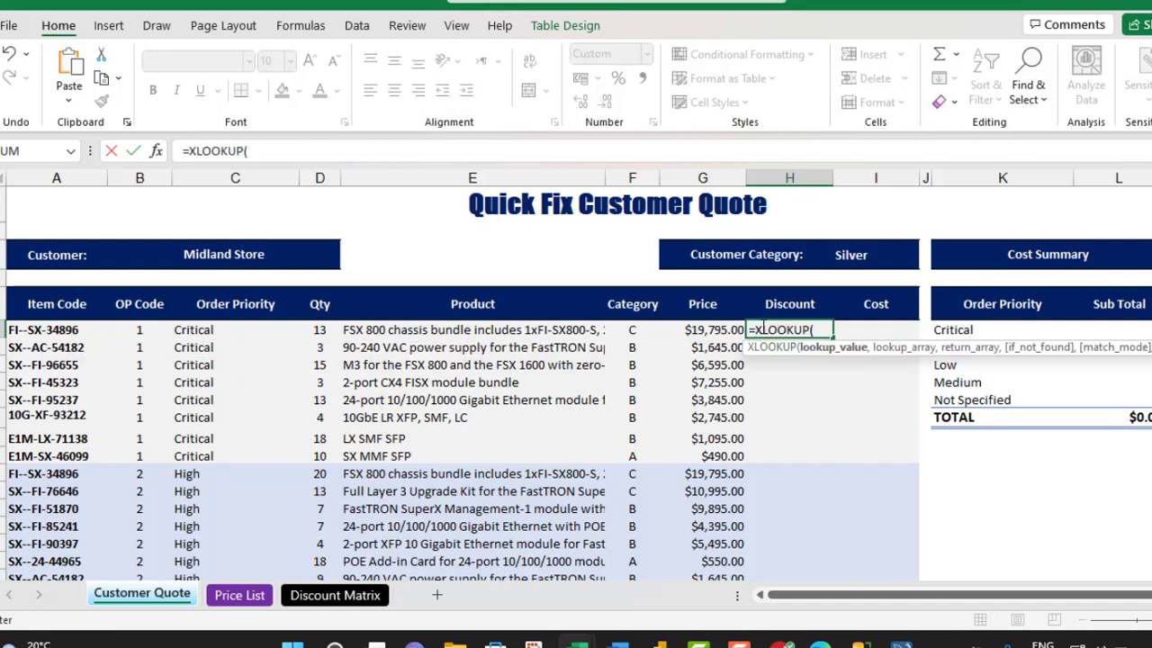
click(637, 330)
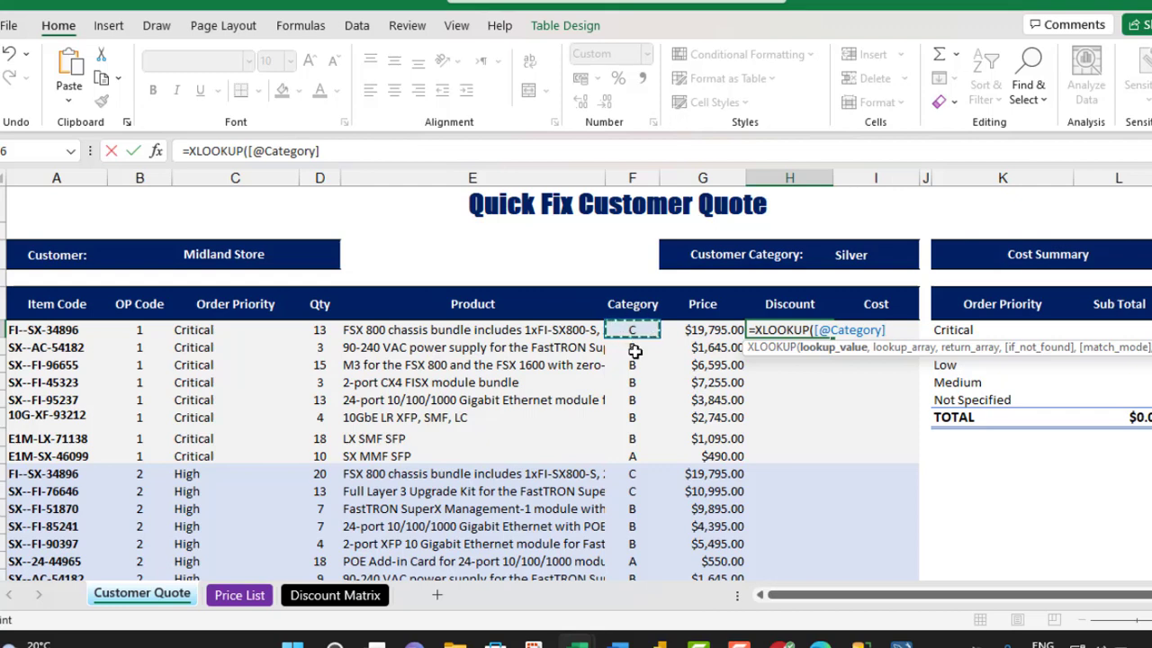
text(,)
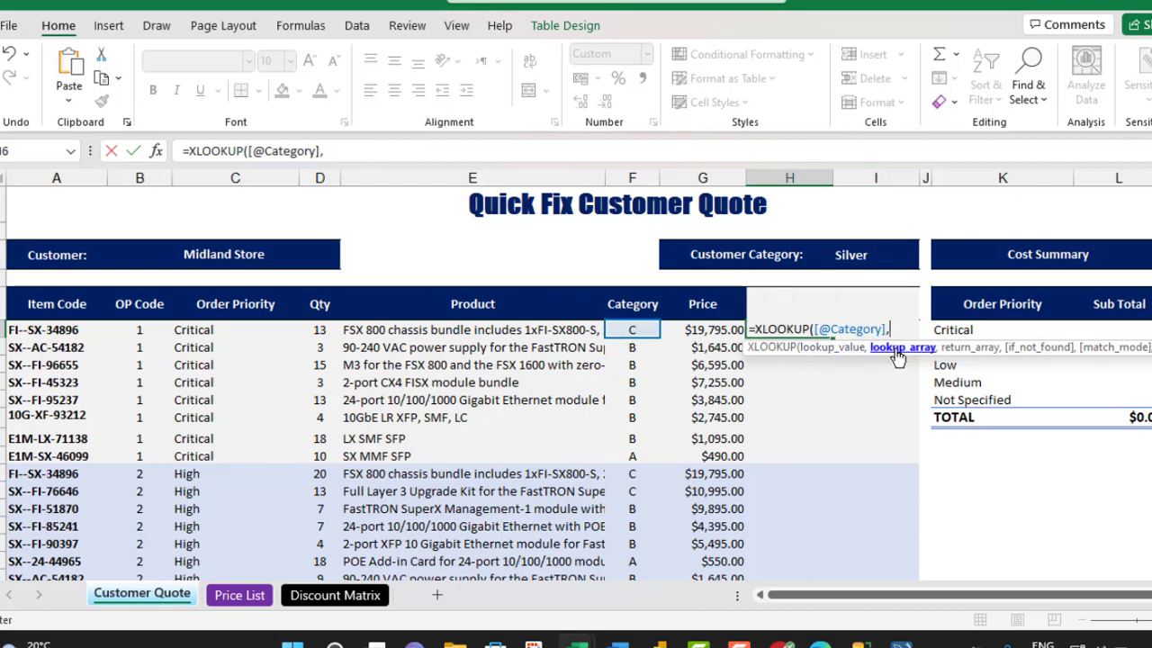
text(disc)
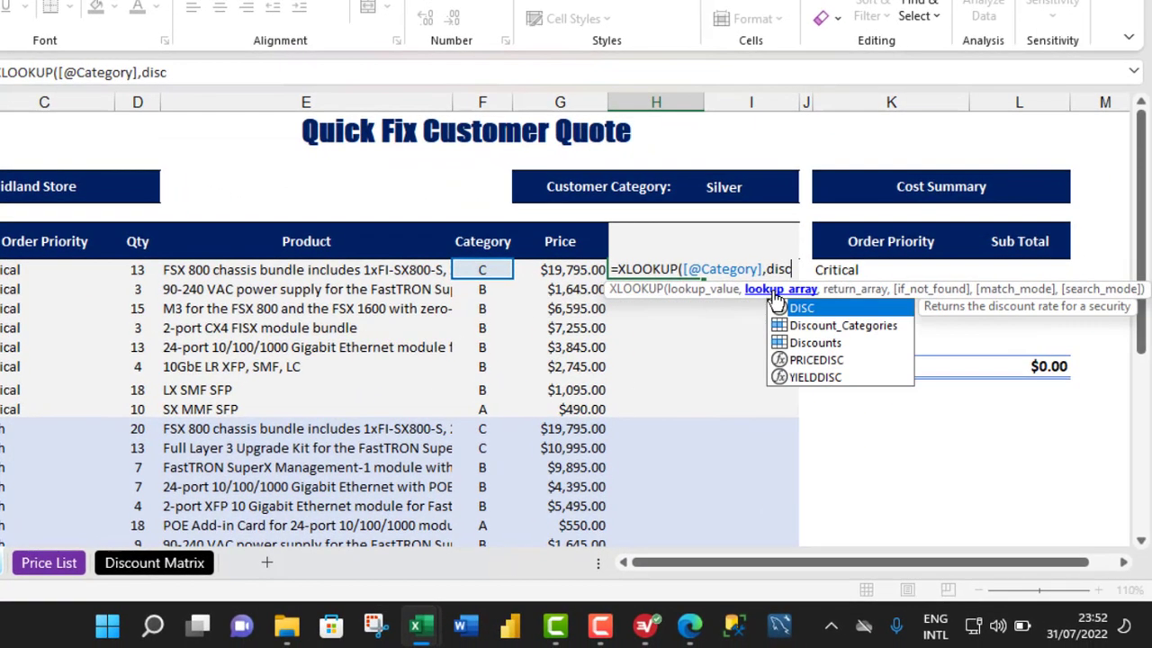
key(Down)
key(Tab)
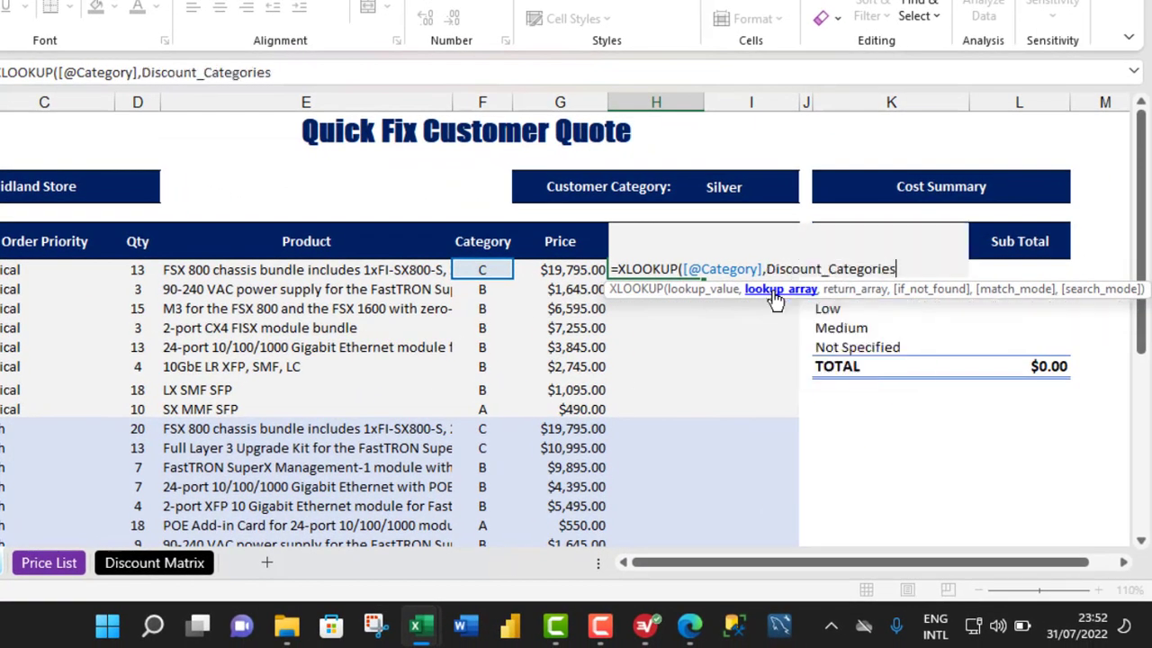
text(,)
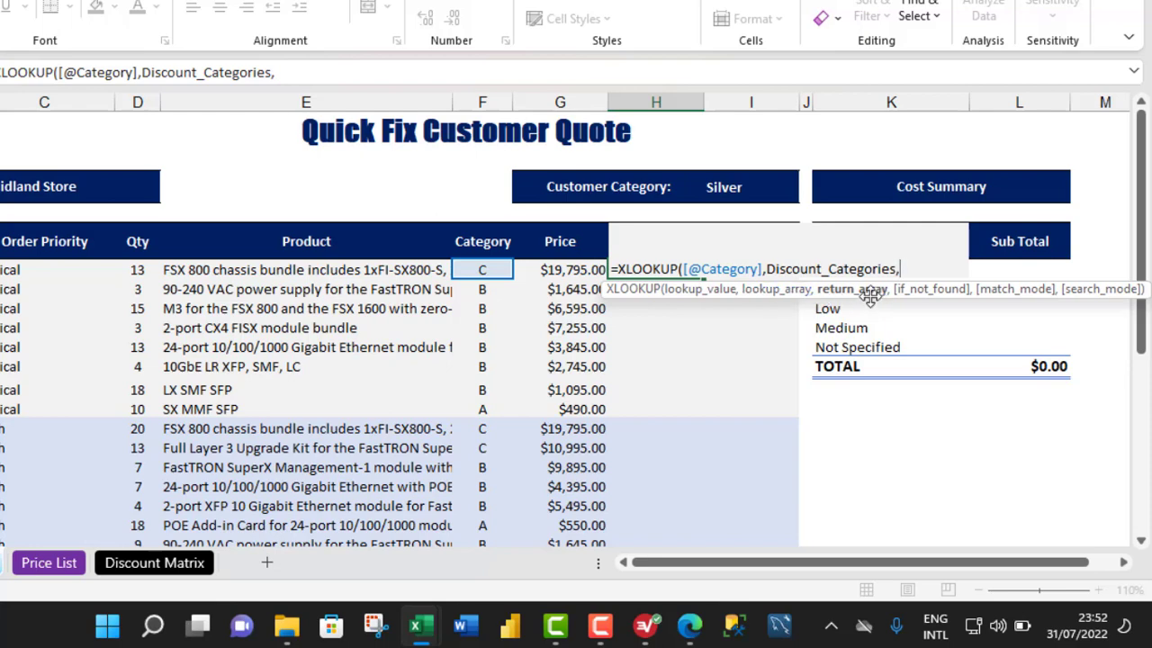
Nest a second XLOOKUP as the return array, looking up the customer category in absolute cell $I$3 within Customer_Categories.
text(xl)
key(Tab)
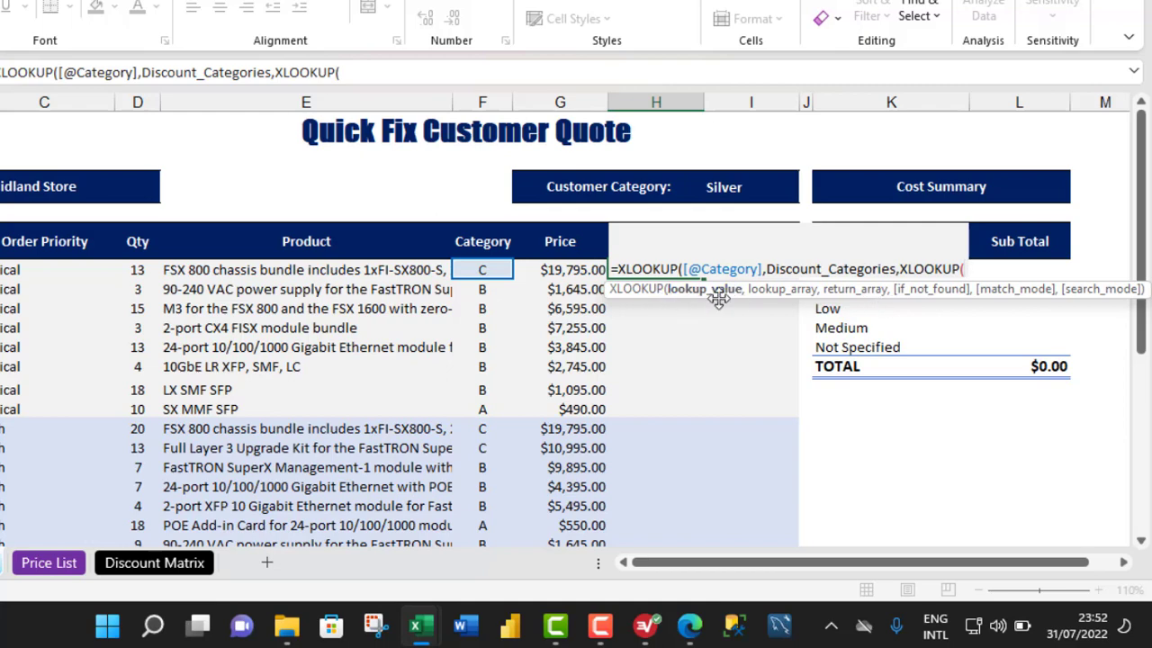
click(749, 189)
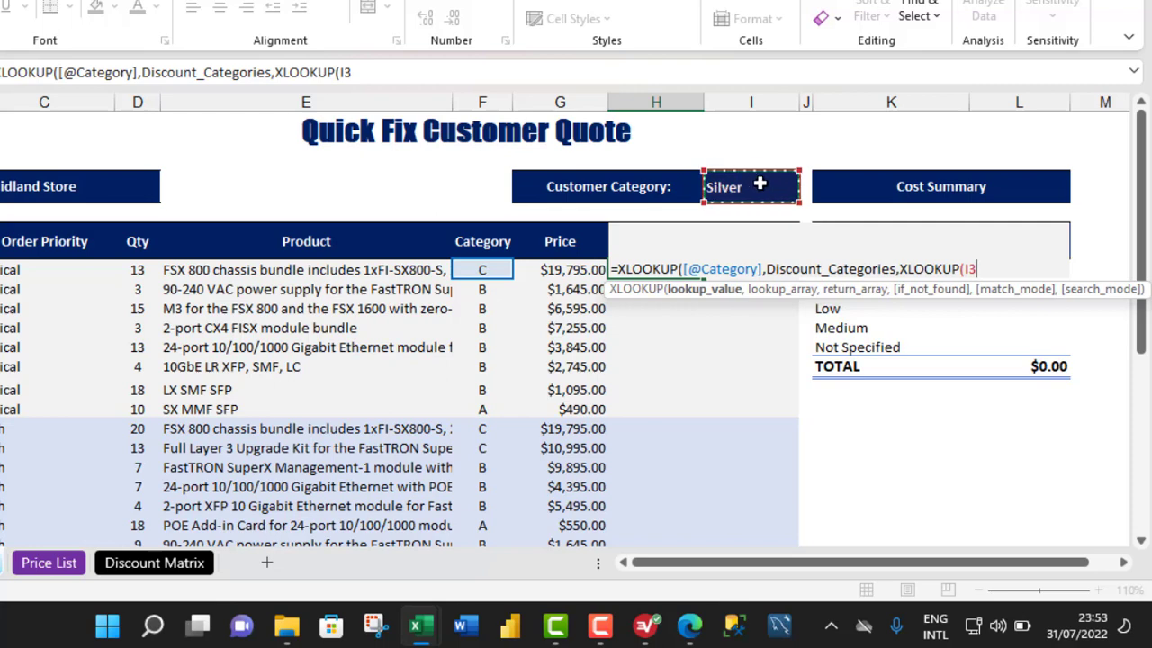
key(F4)
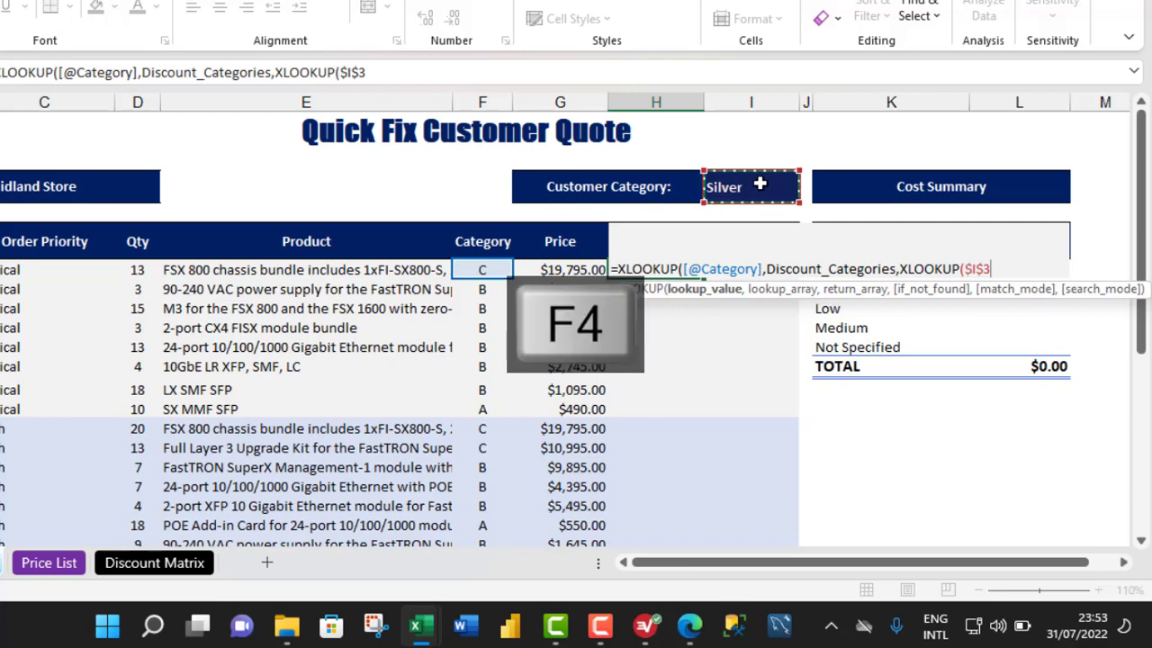
text(,)
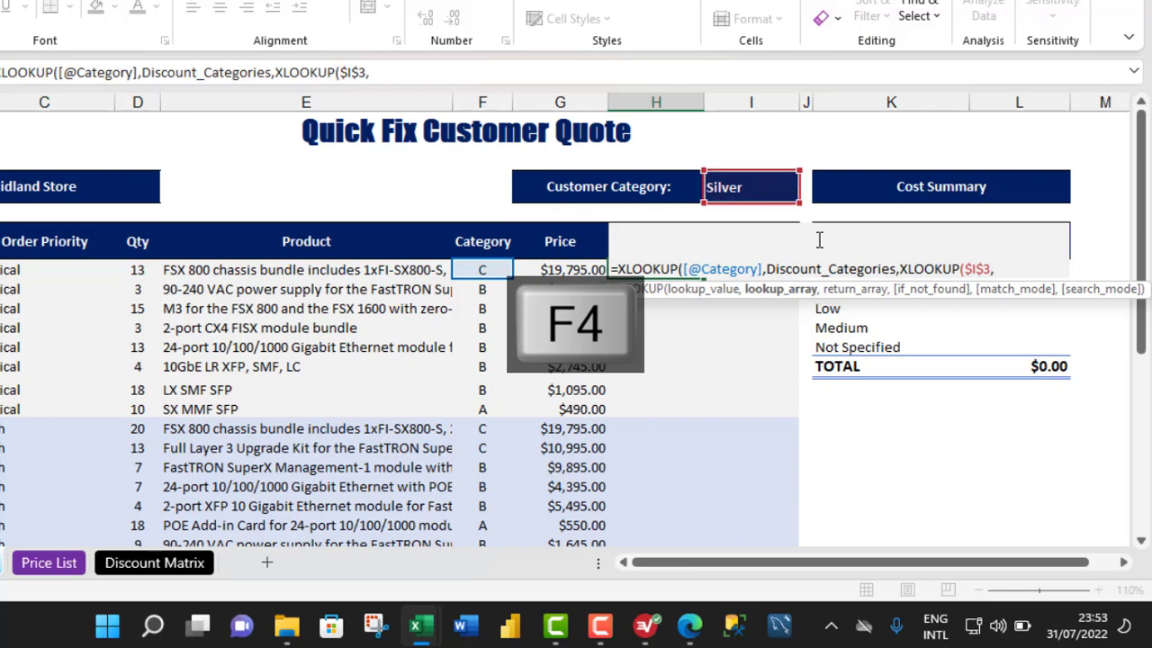
text(custo)
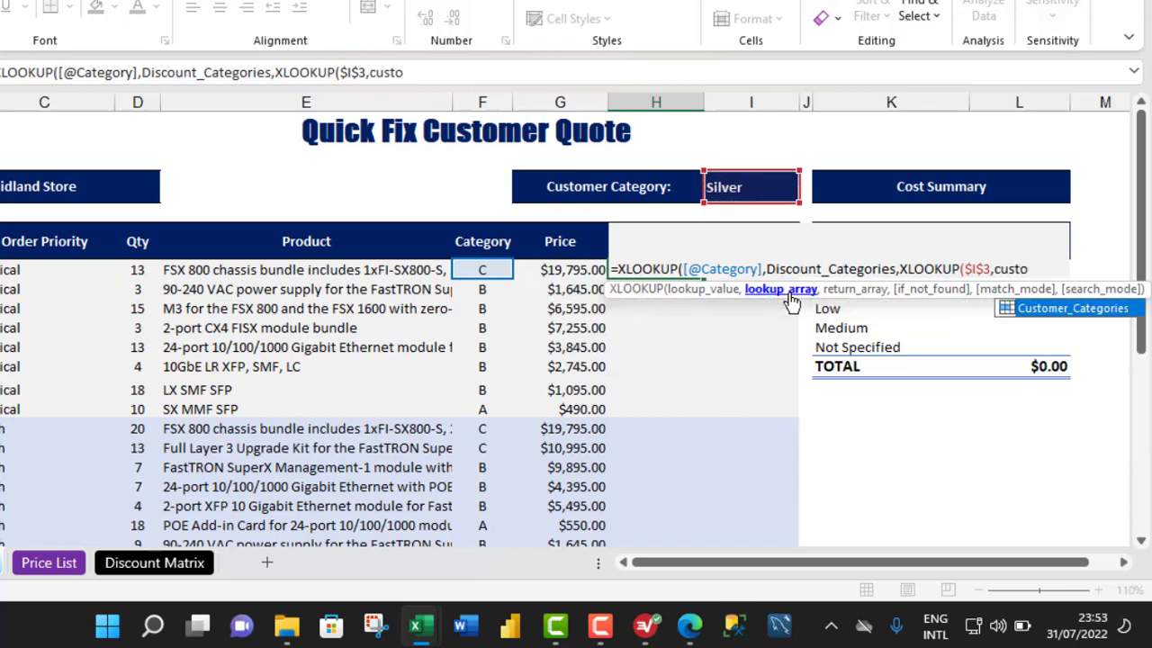
key(Tab)
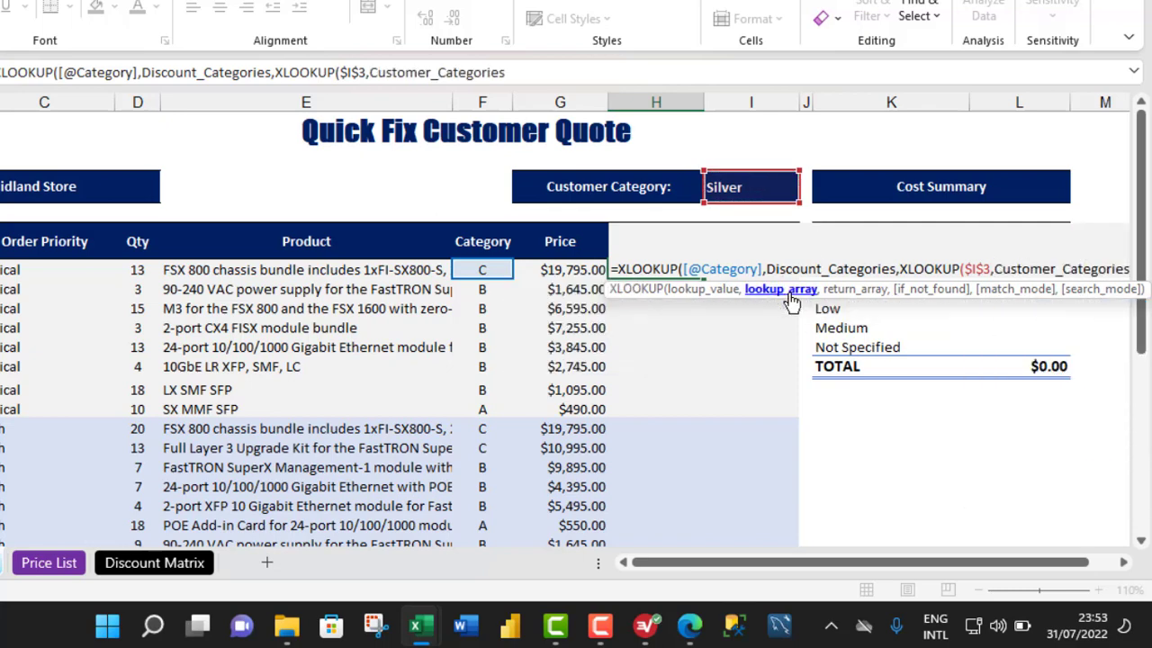
text(,)
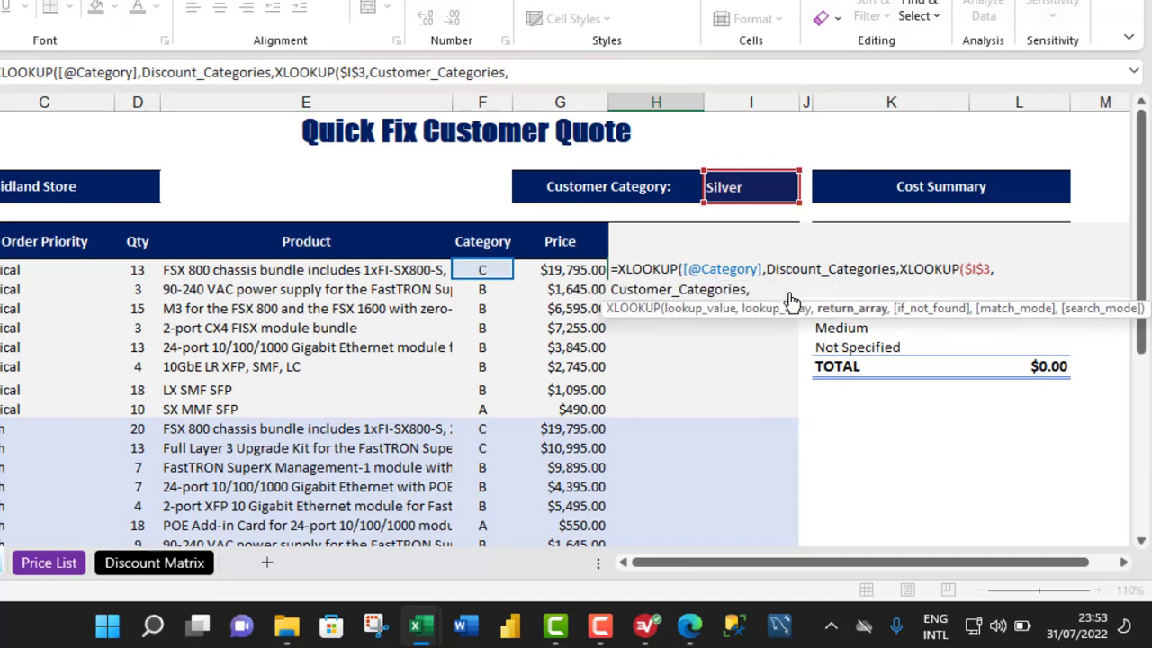
Use Discounts as the nested return array, close both XLOOKUP functions, and enter the formula for the Discount column.
text(disc)
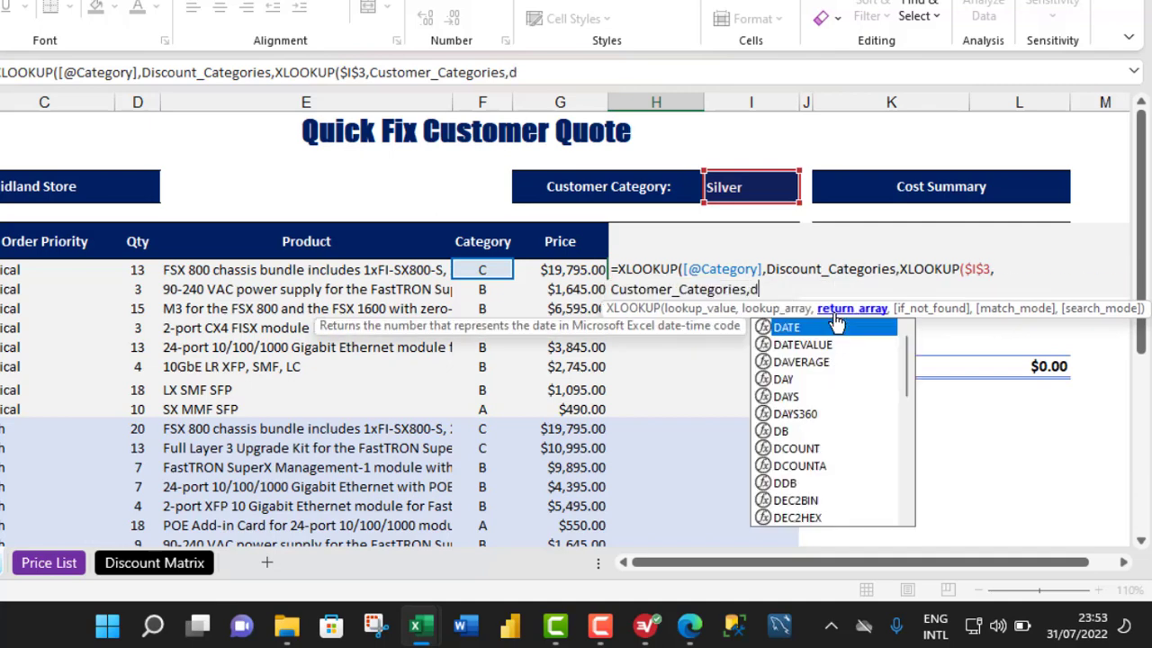
key(Down)
key(Down)
key(Tab)
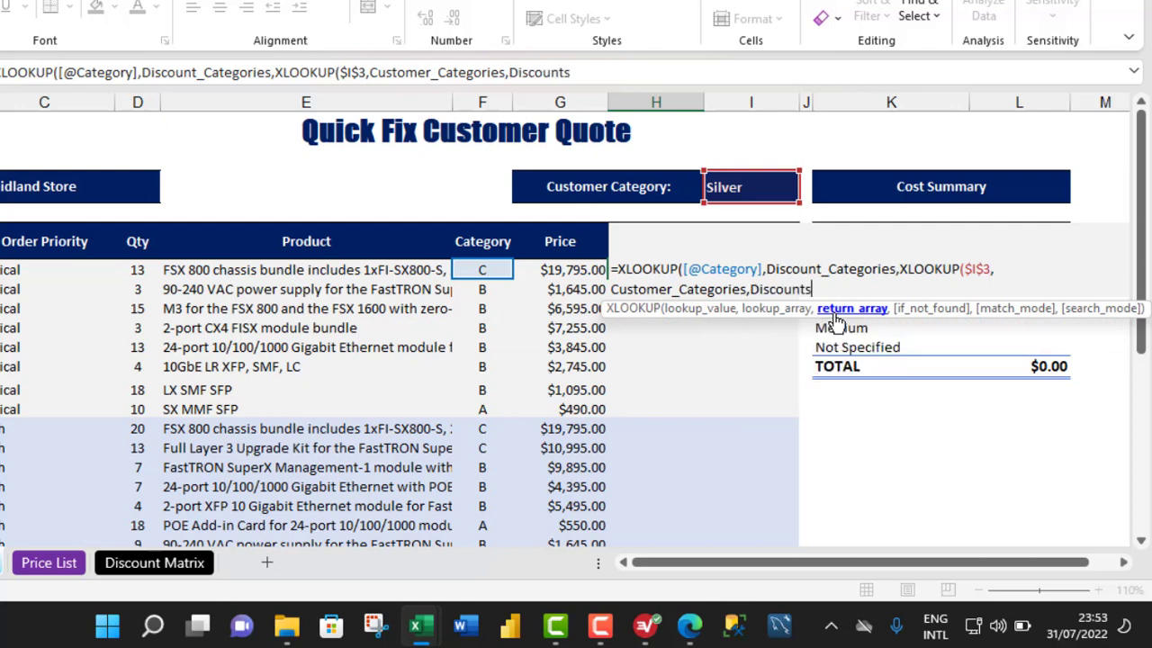
text())
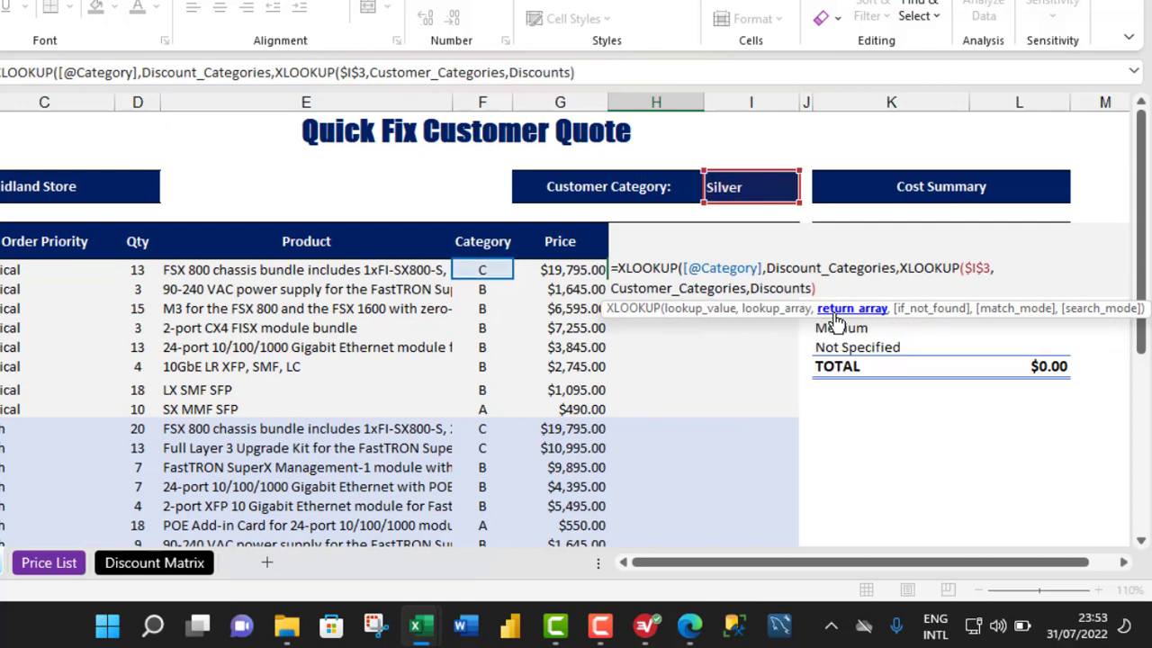
text())
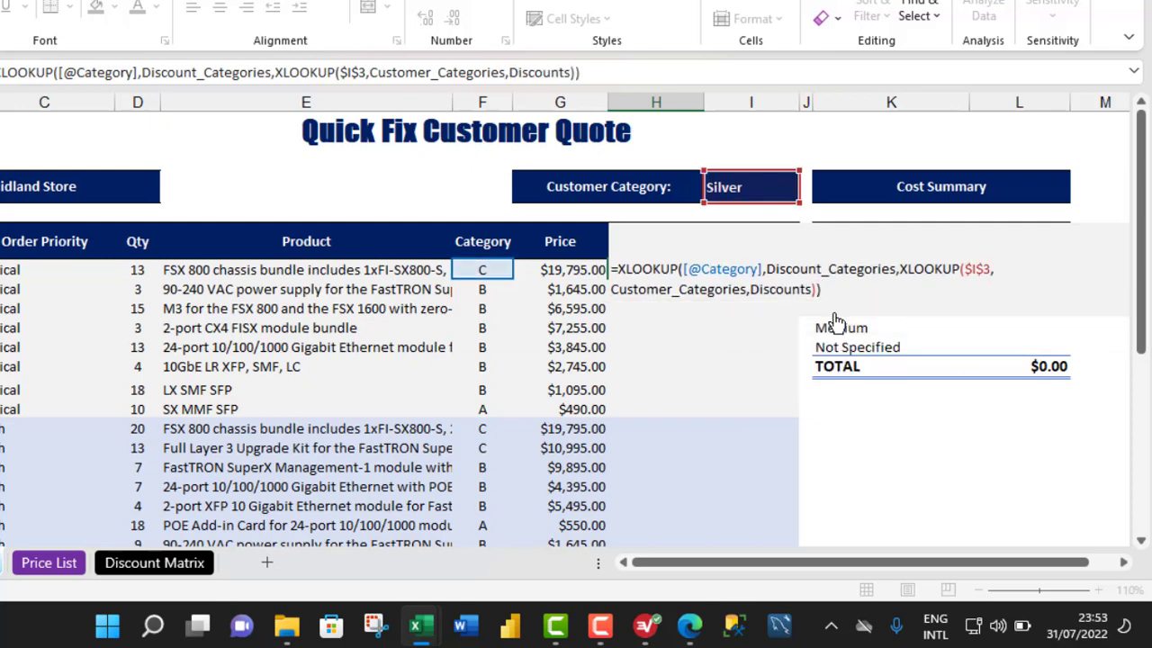
key(ctrl+Return)
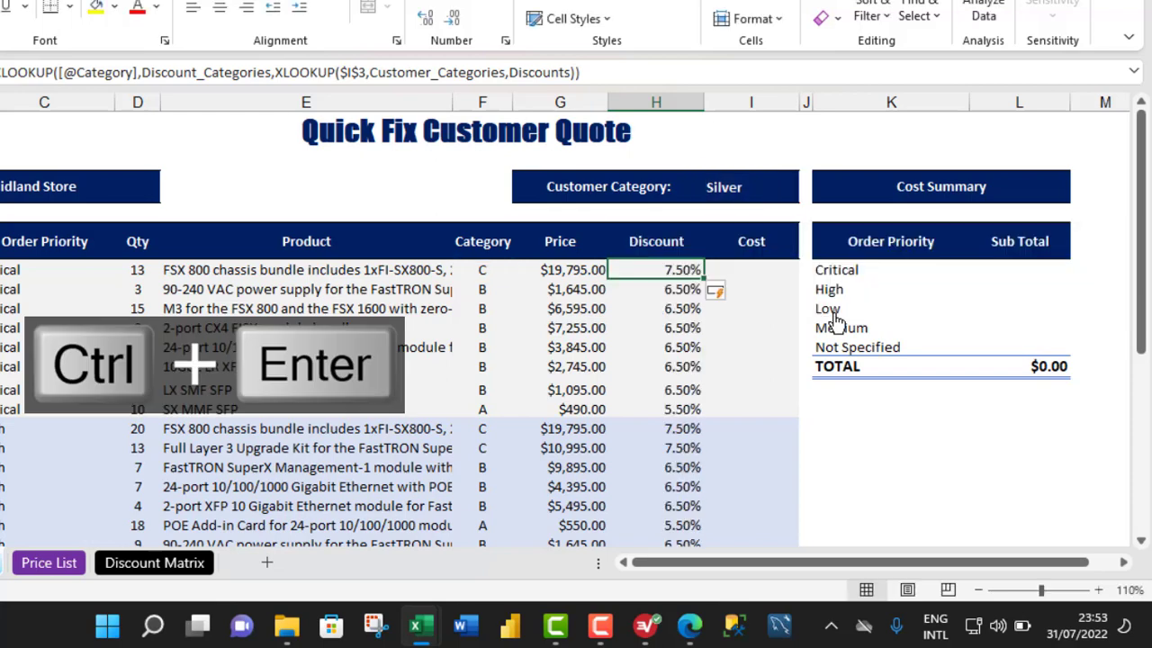
click(661, 291)
key(Up)
key(Up)
click(663, 445)
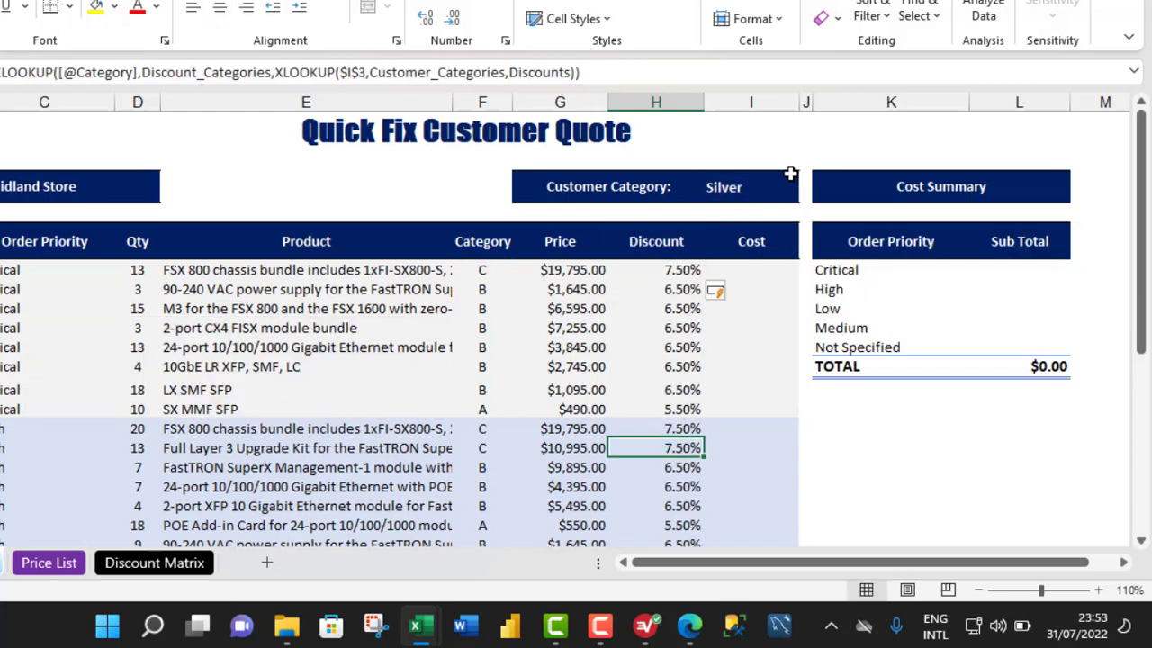
Change the quote's Customer Category to Gold.
click(792, 185)
click(805, 194)
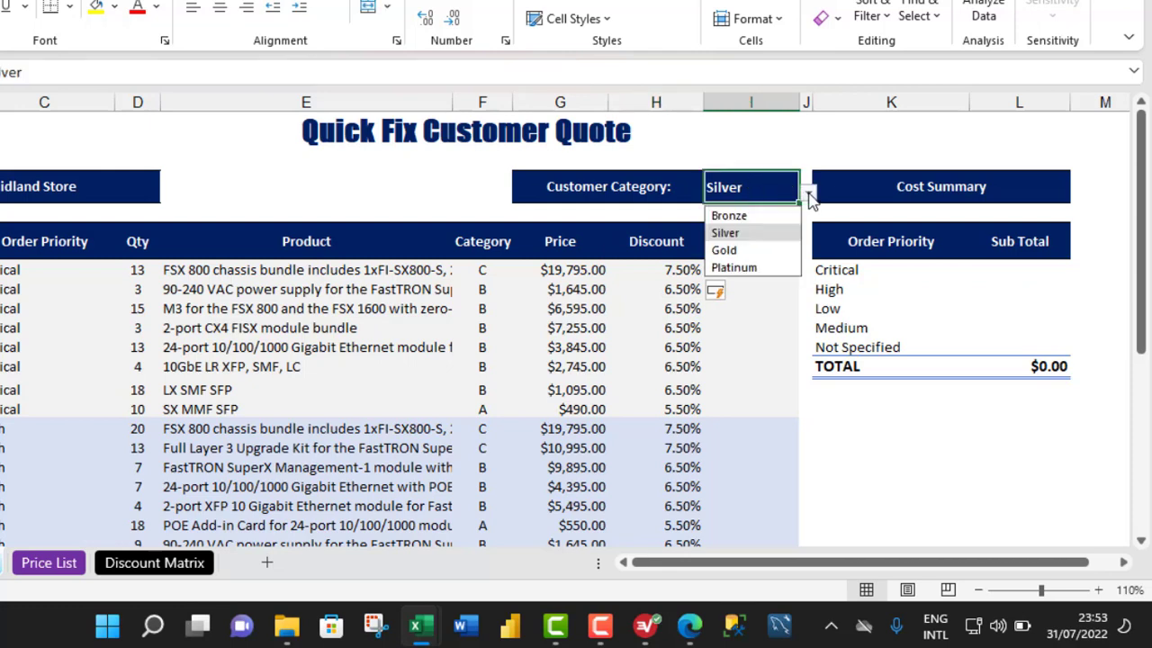
click(737, 252)
click(736, 251)
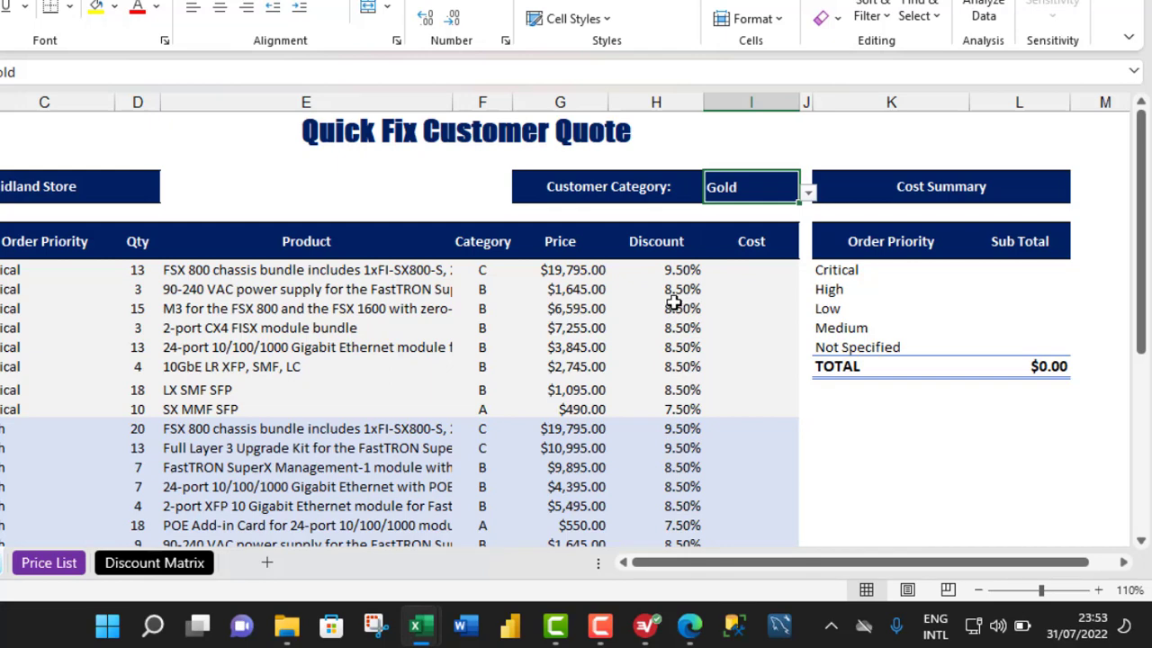
click(769, 267)
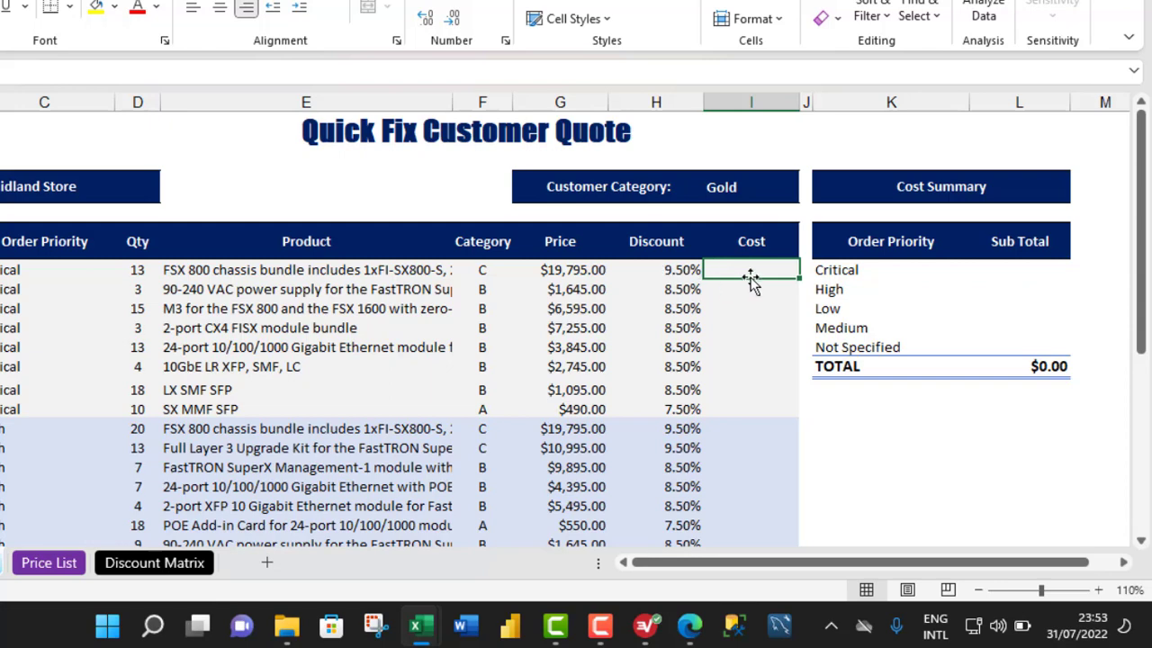
text(=)
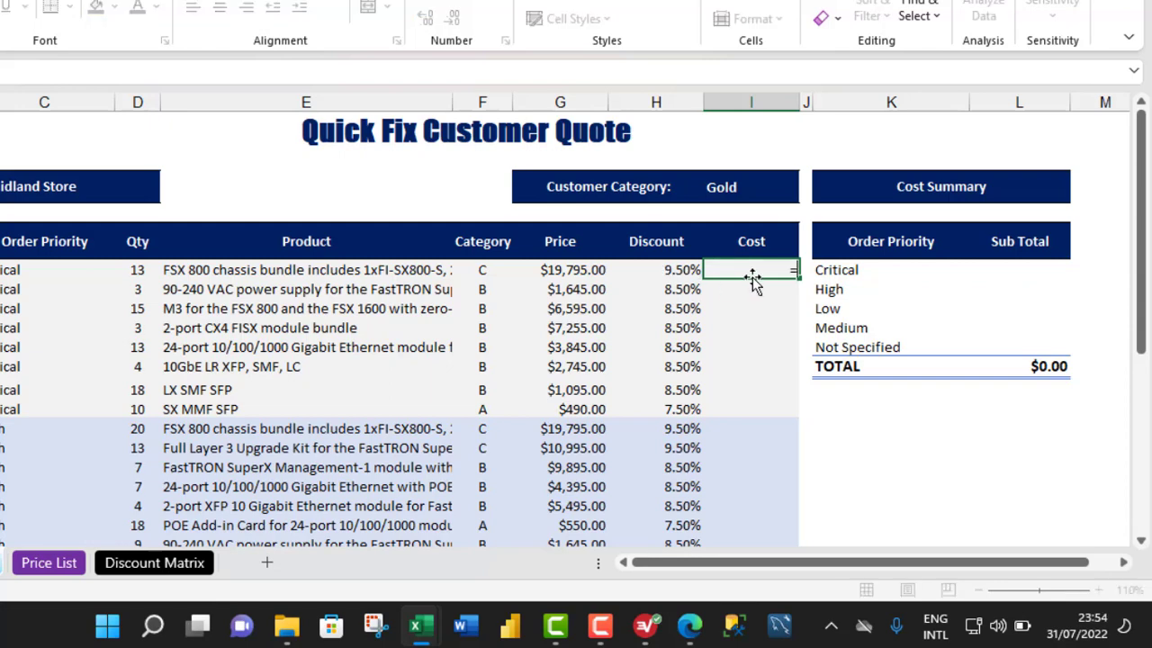
click(551, 271)
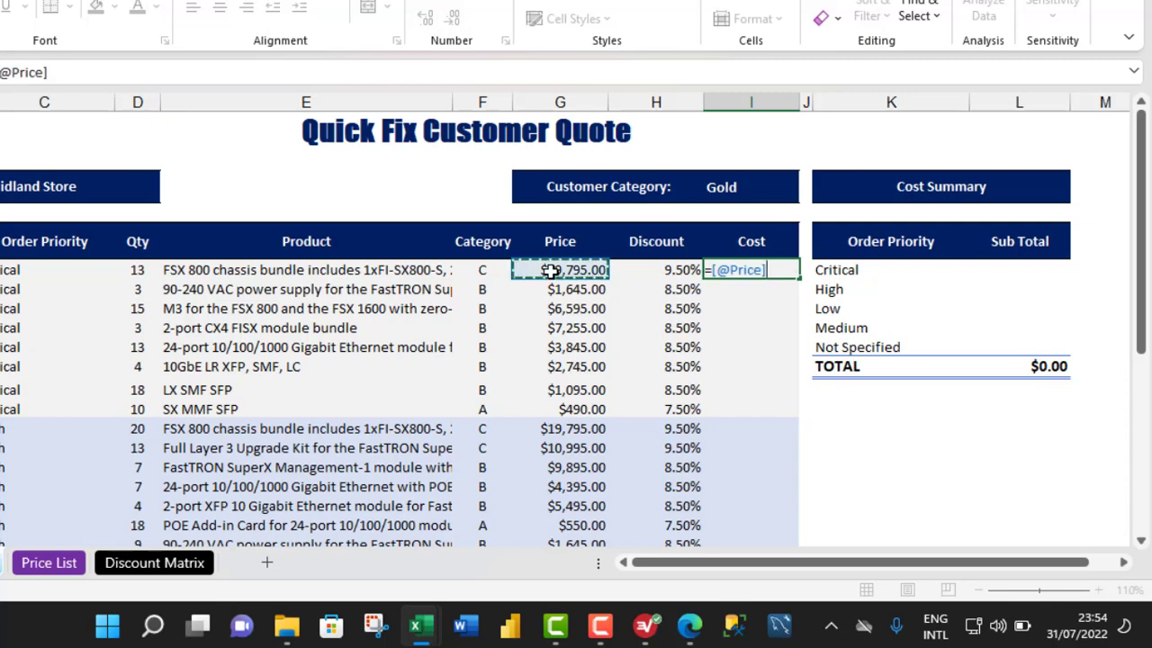
text(*)
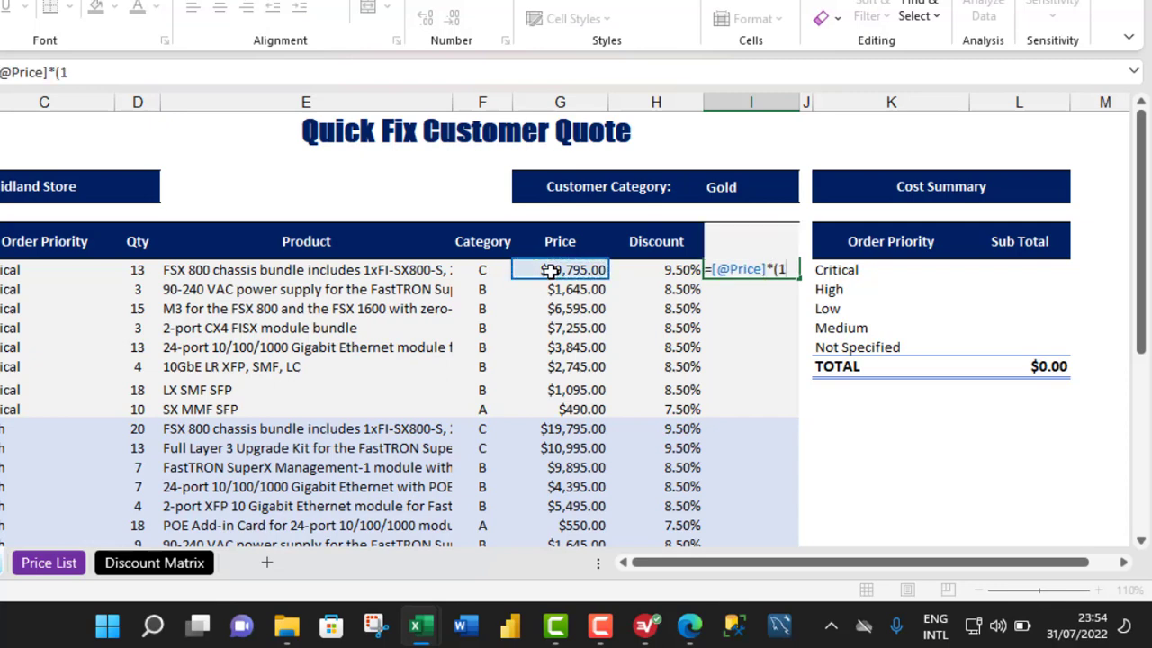
click(643, 270)
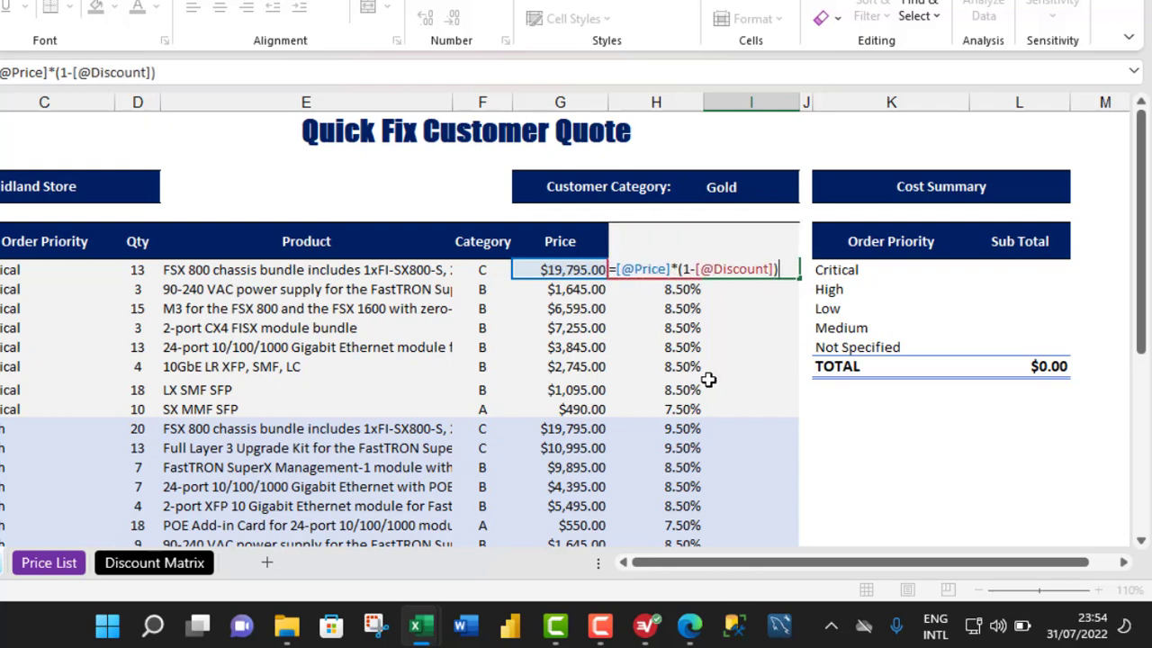
text())
key(ctrl+Return)
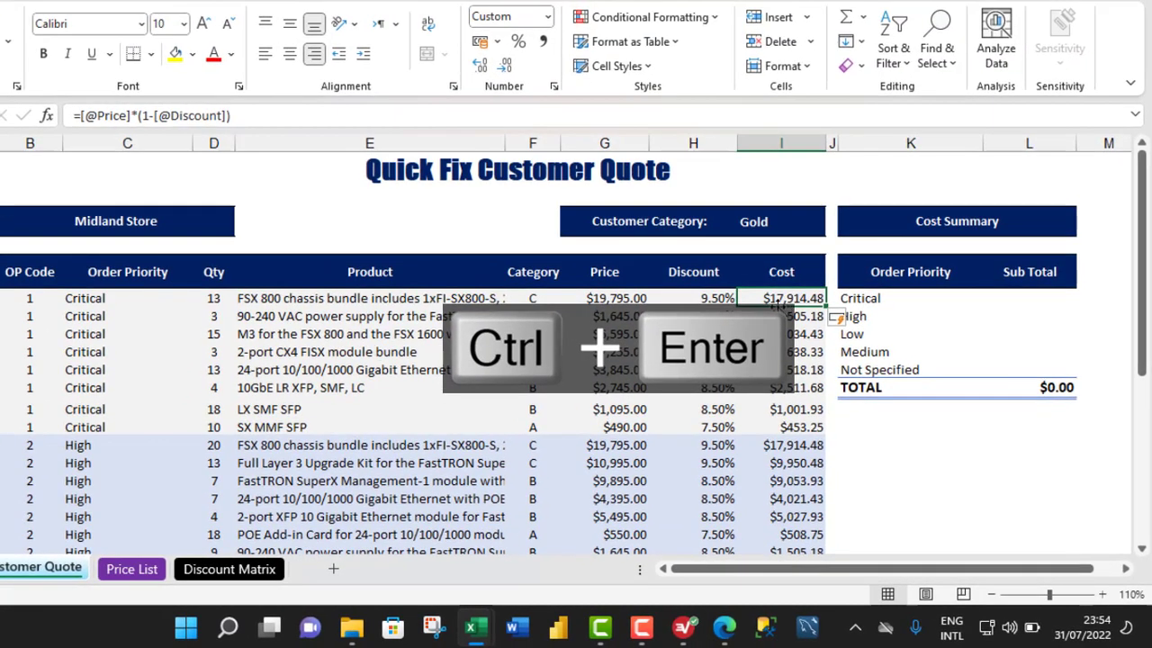
click(600, 301)
click(763, 300)
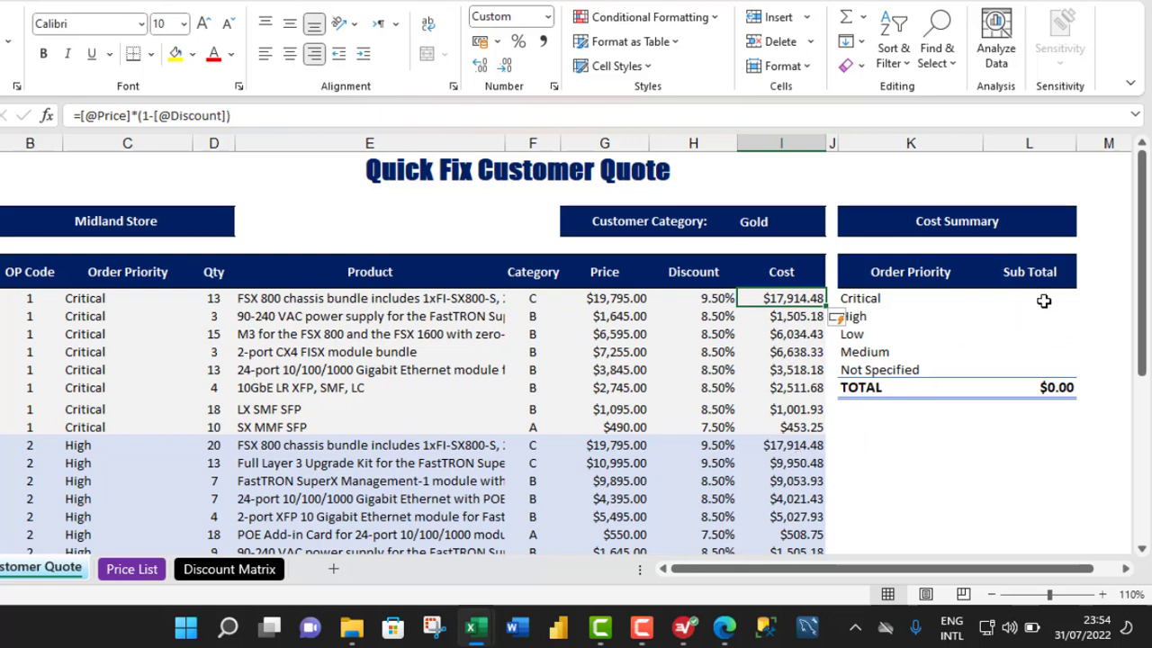
Start a SUMIFS formula in the Critical row's Sub Total cell with CustQuote[Cost] as the sum range.
drag(1043, 299, 1045, 365)
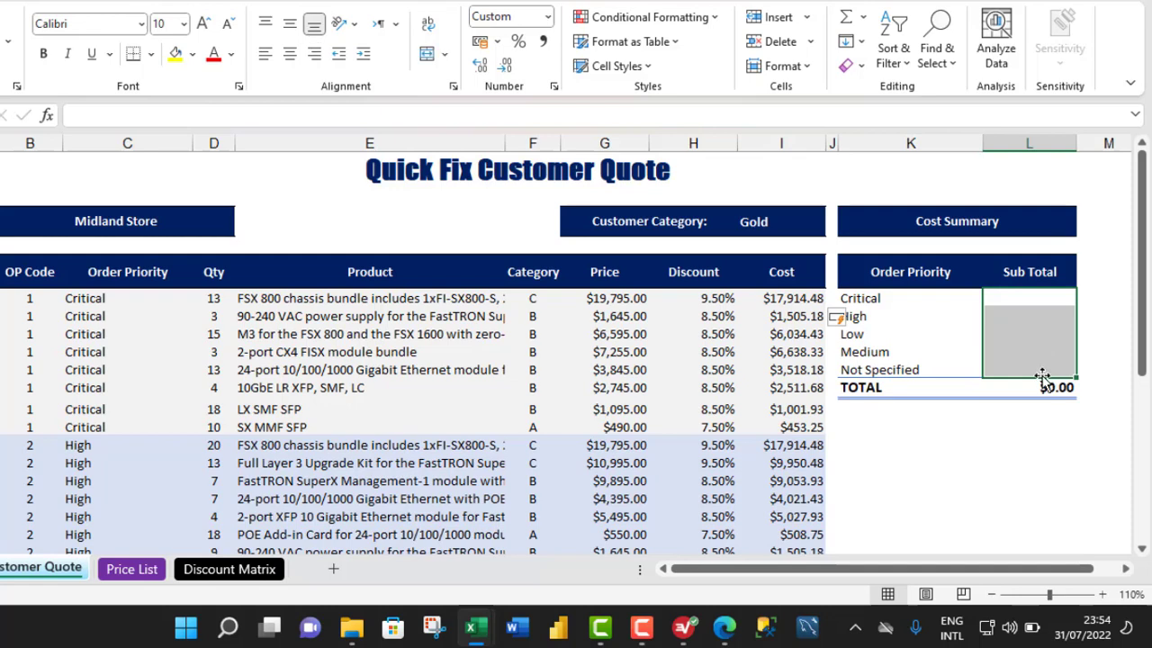
click(1026, 299)
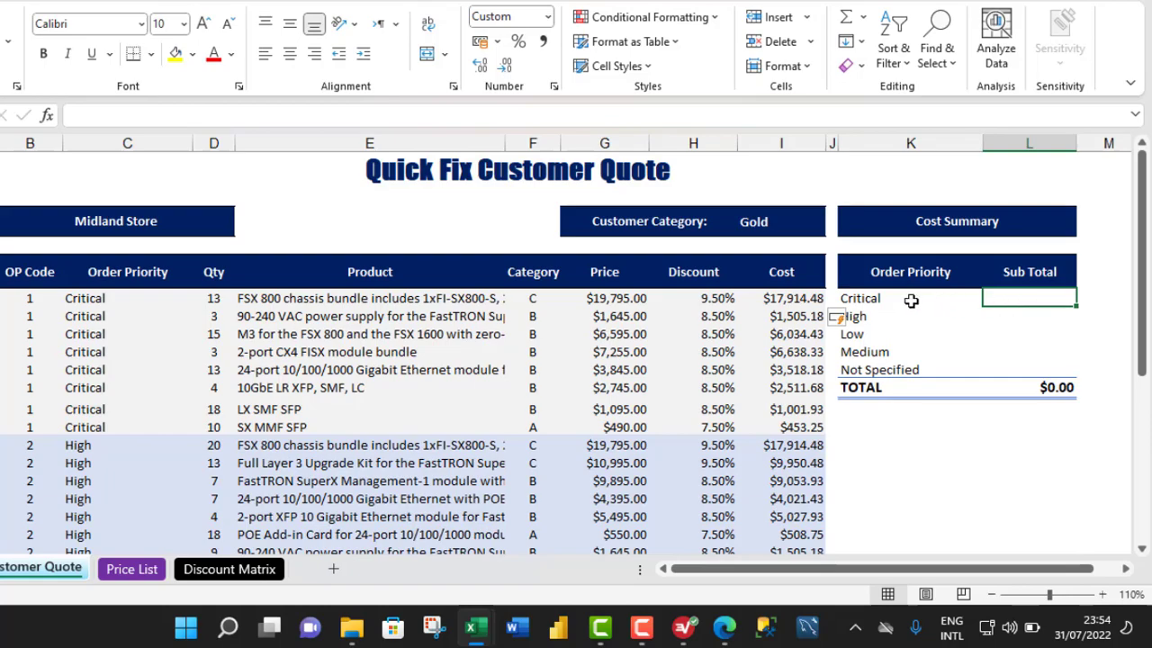
drag(18, 298, 760, 441)
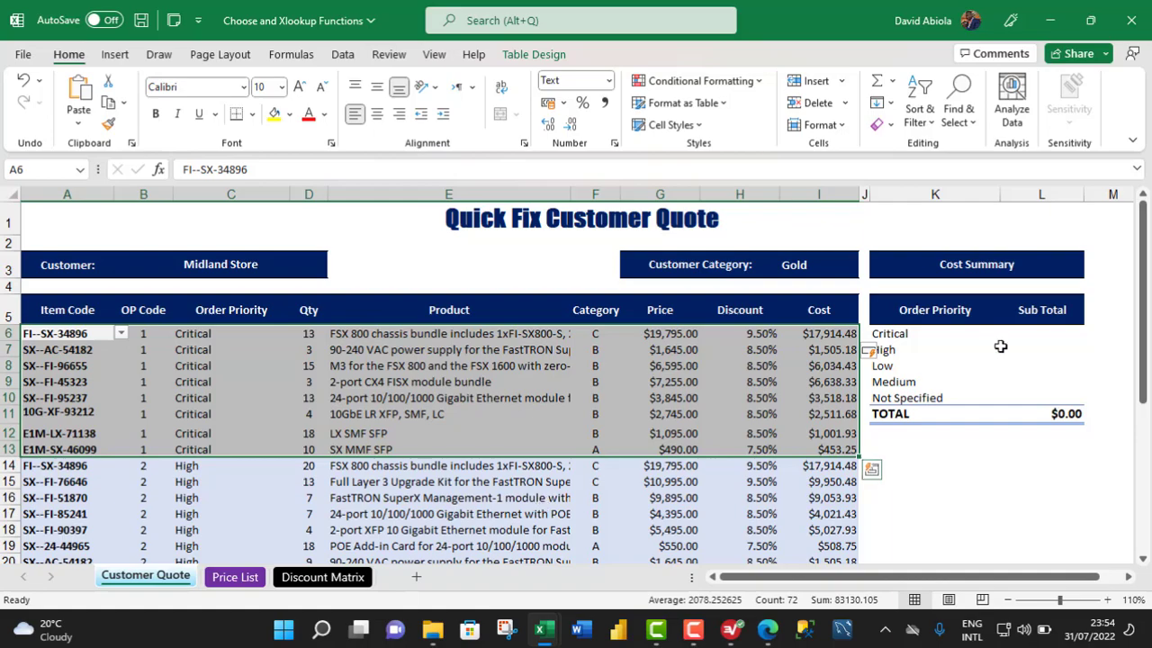
click(1042, 334)
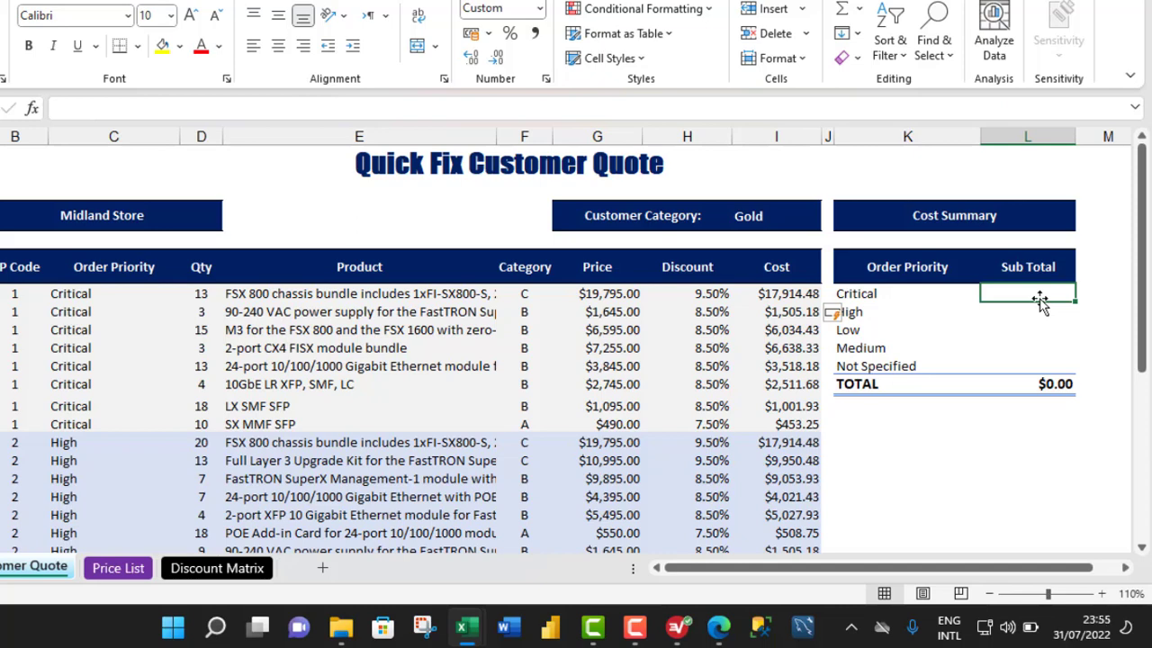
text(=sumi)
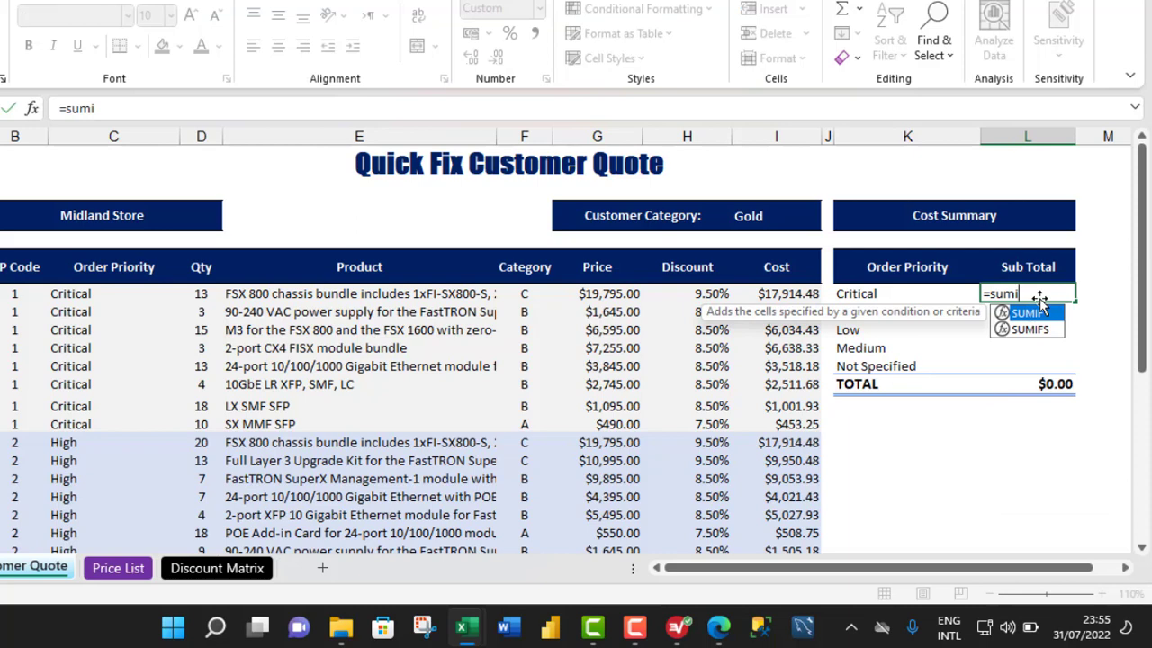
key(Down)
key(Tab)
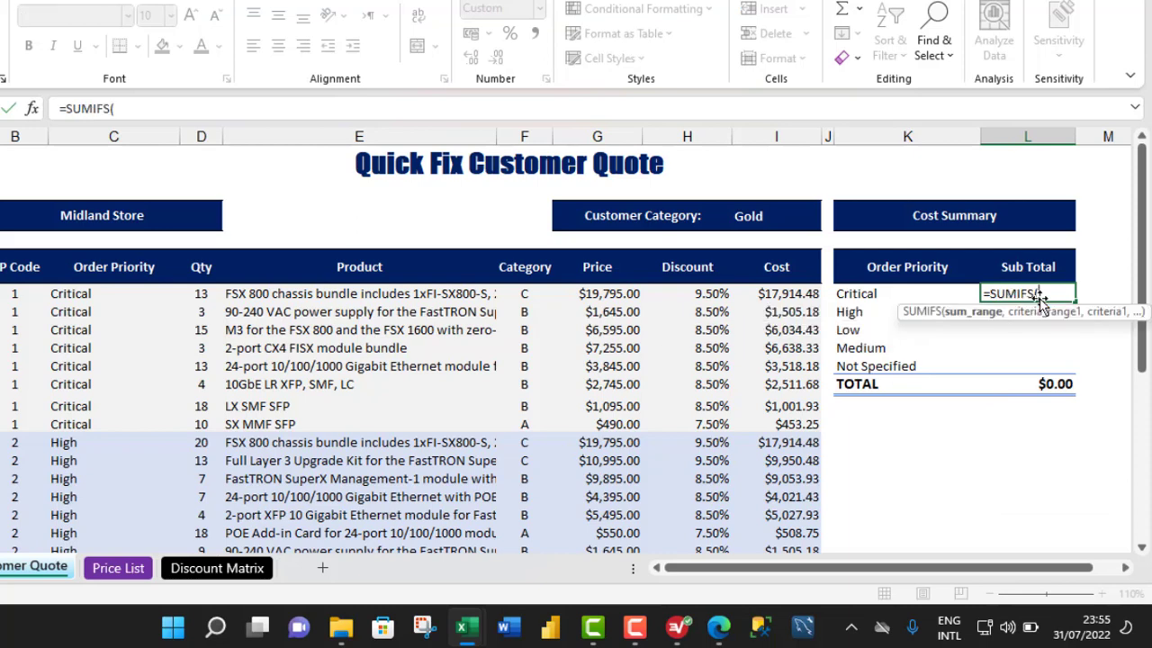
click(787, 252)
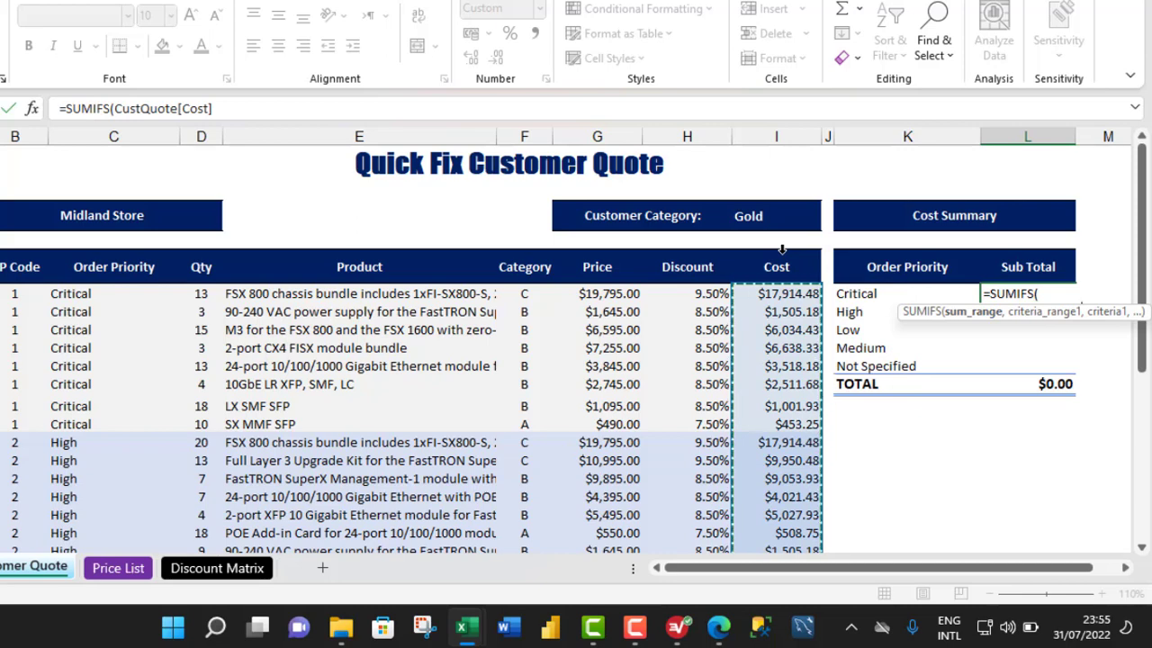
text(,)
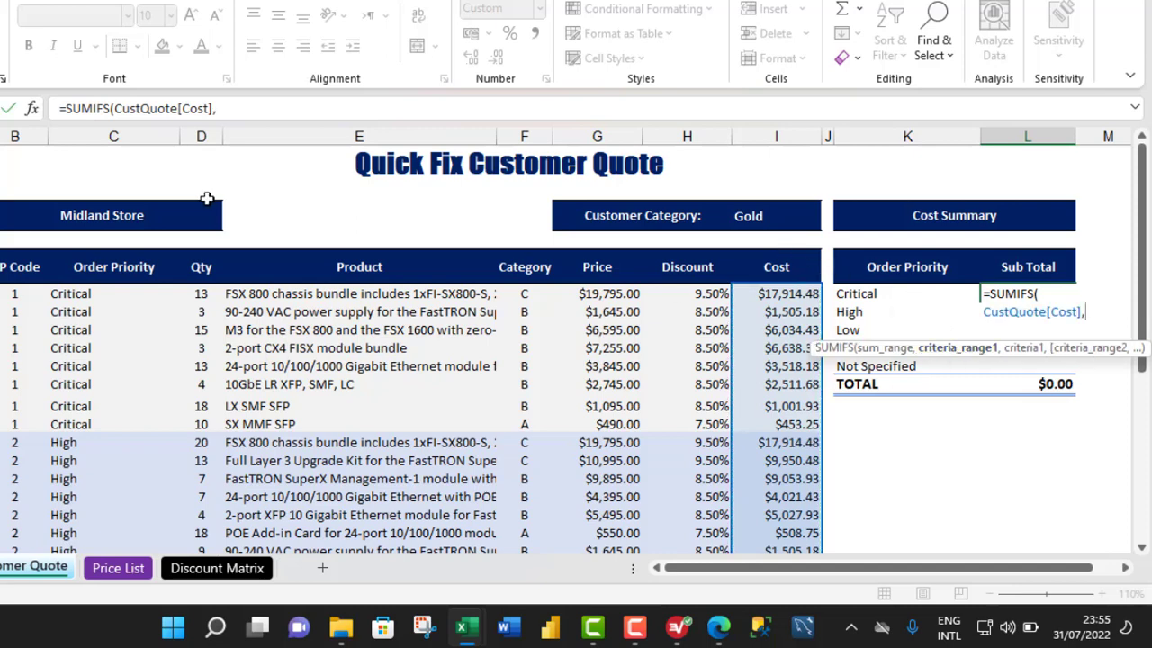
Use CustQuote[Order Priority] as the criteria range and K6:K10 as the criteria, close the SUMIFS function, and enter the formula.
click(118, 247)
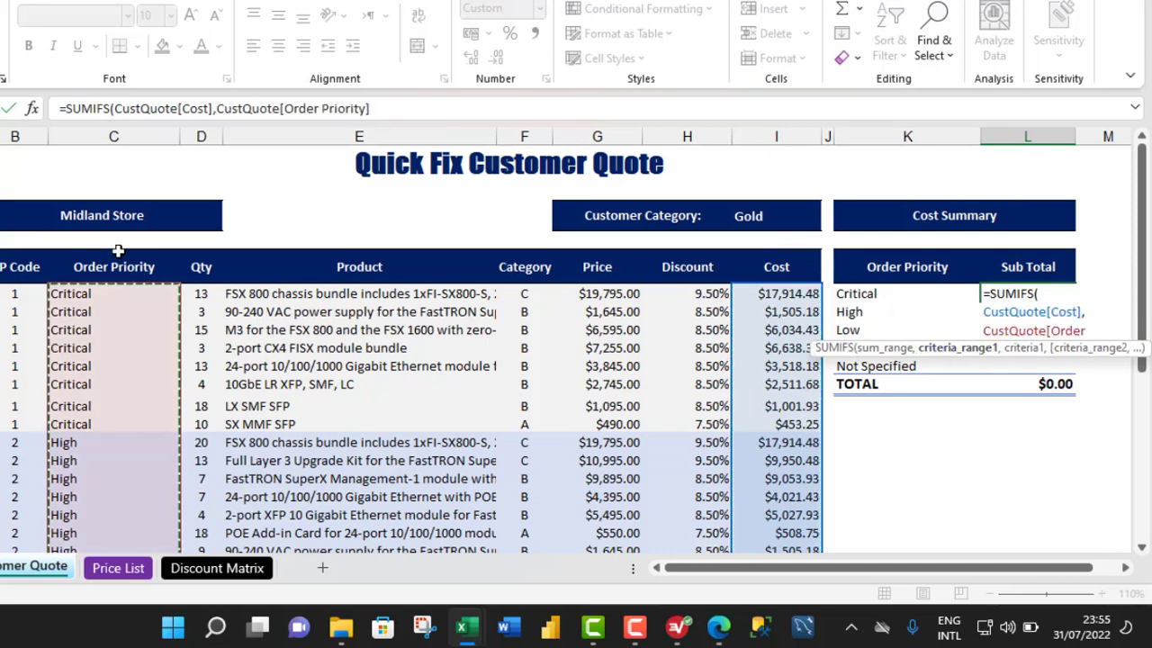
text(,)
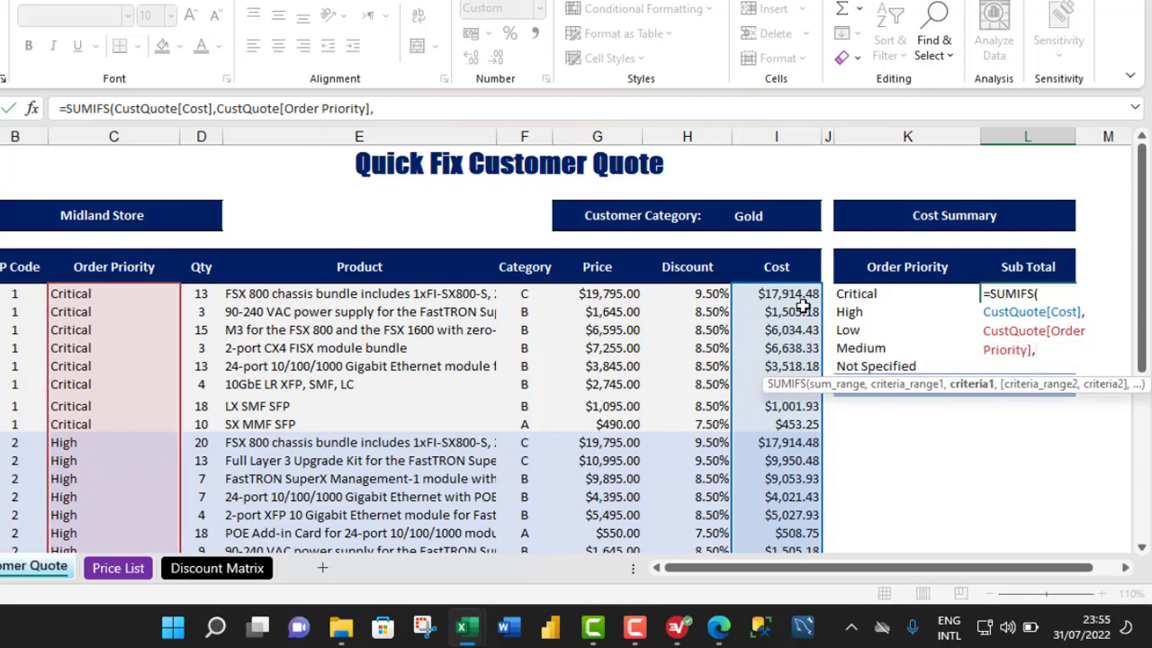
click(880, 297)
drag(880, 297, 874, 363)
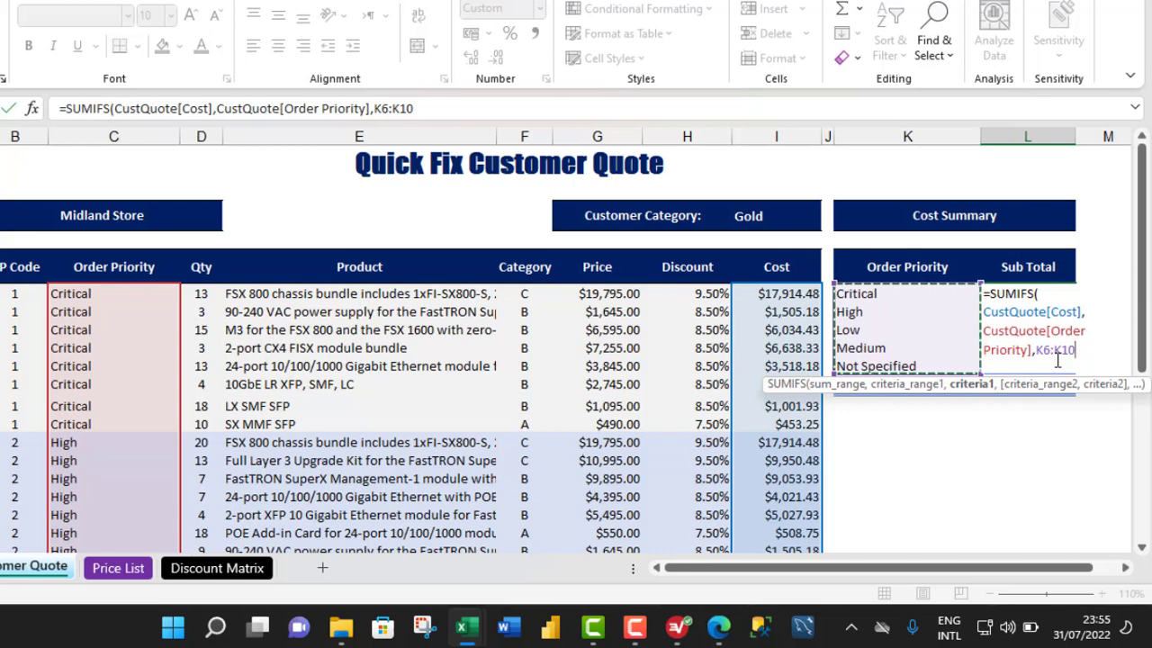
text())
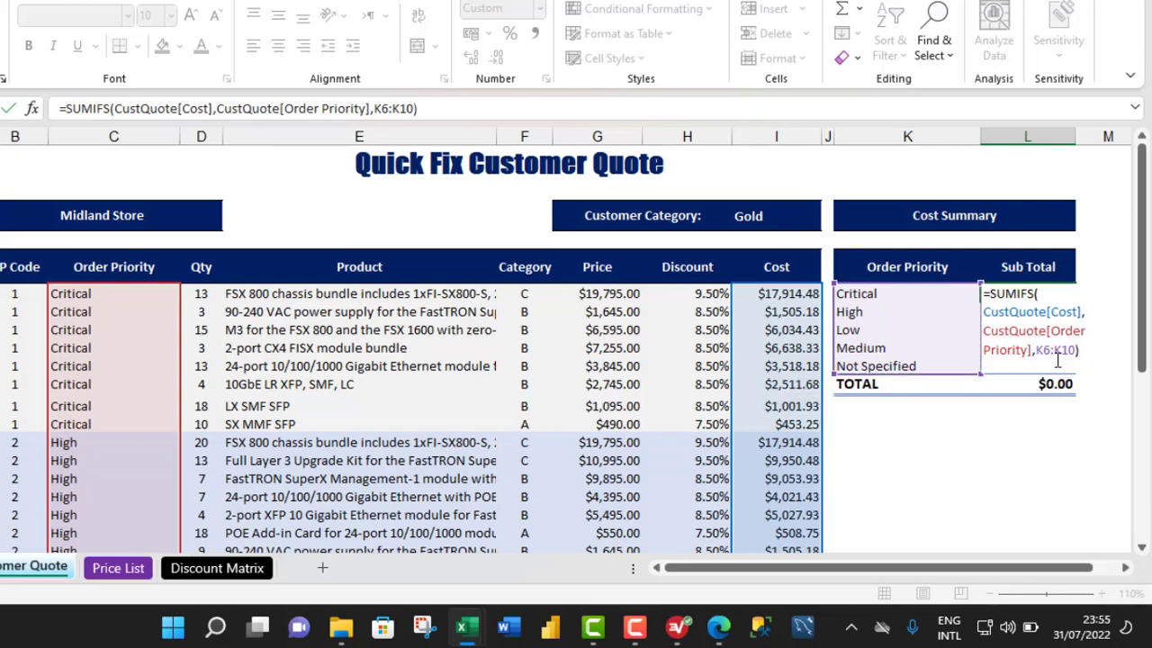
key(ctrl+Return)
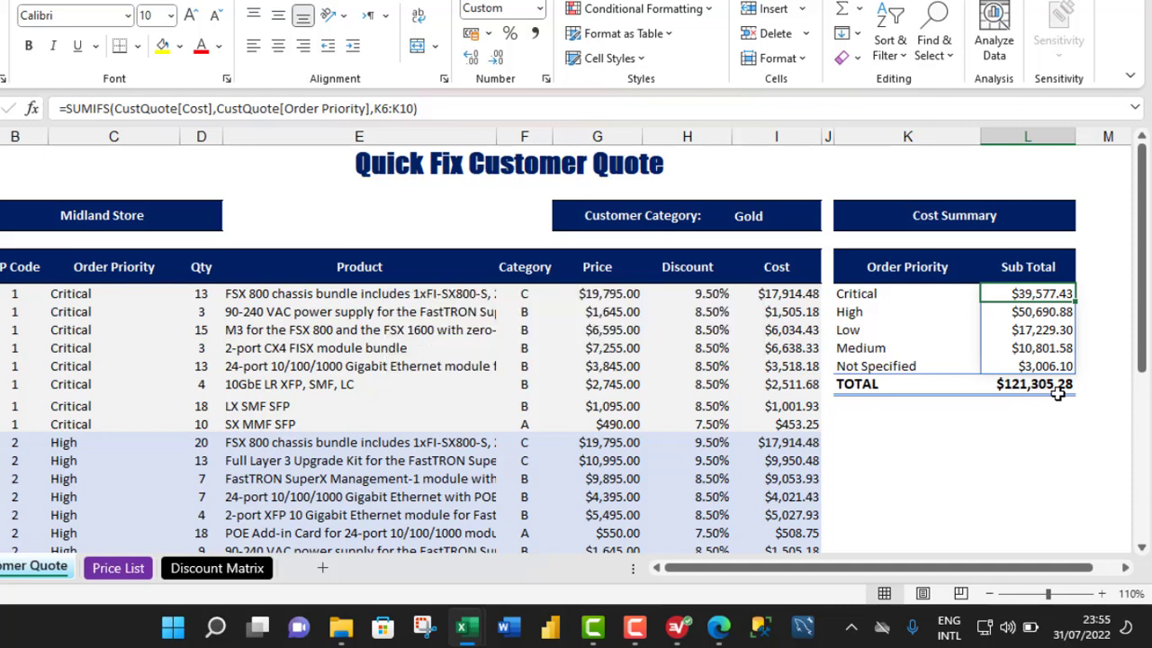
click(1044, 351)
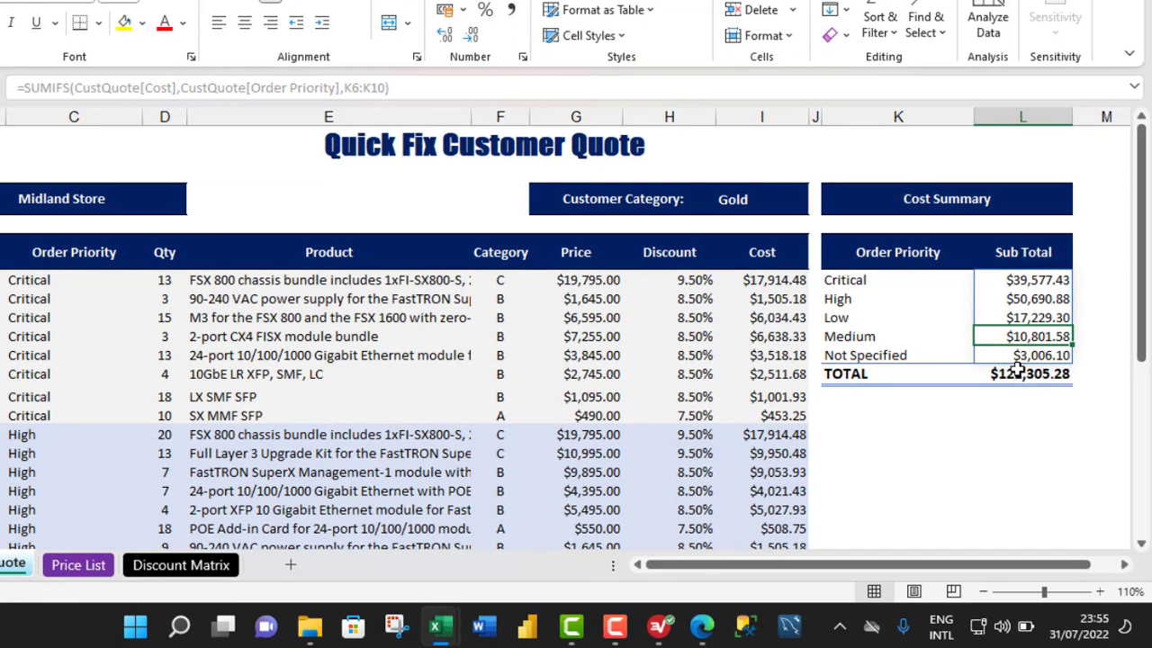
drag(165, 280, 153, 450)
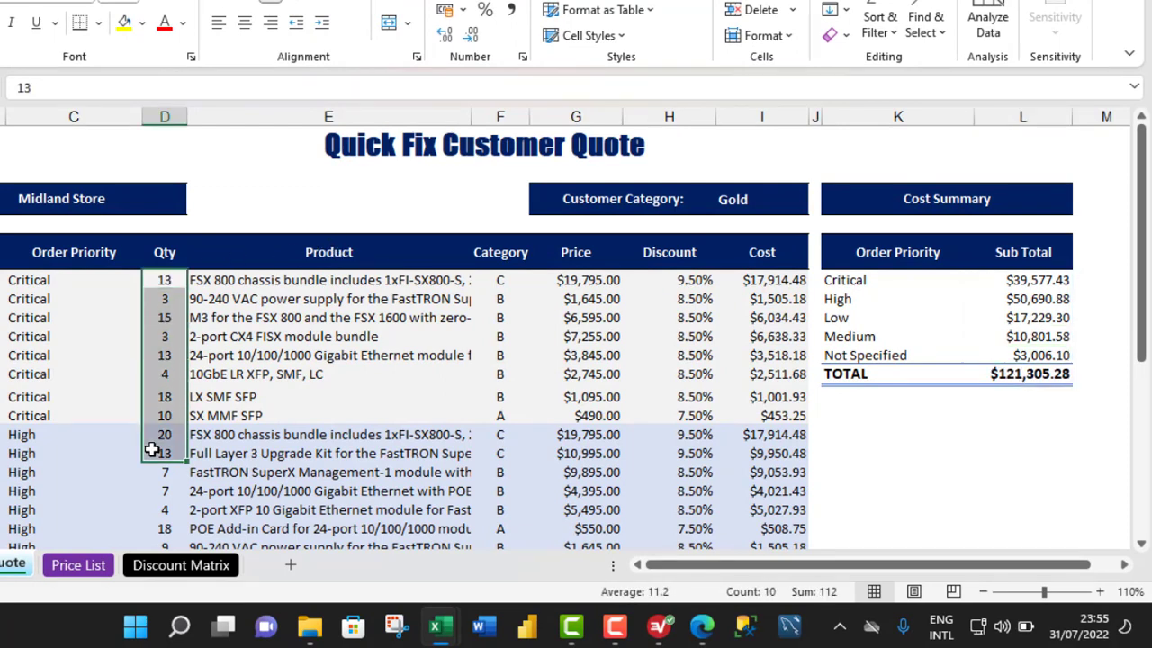
click(166, 317)
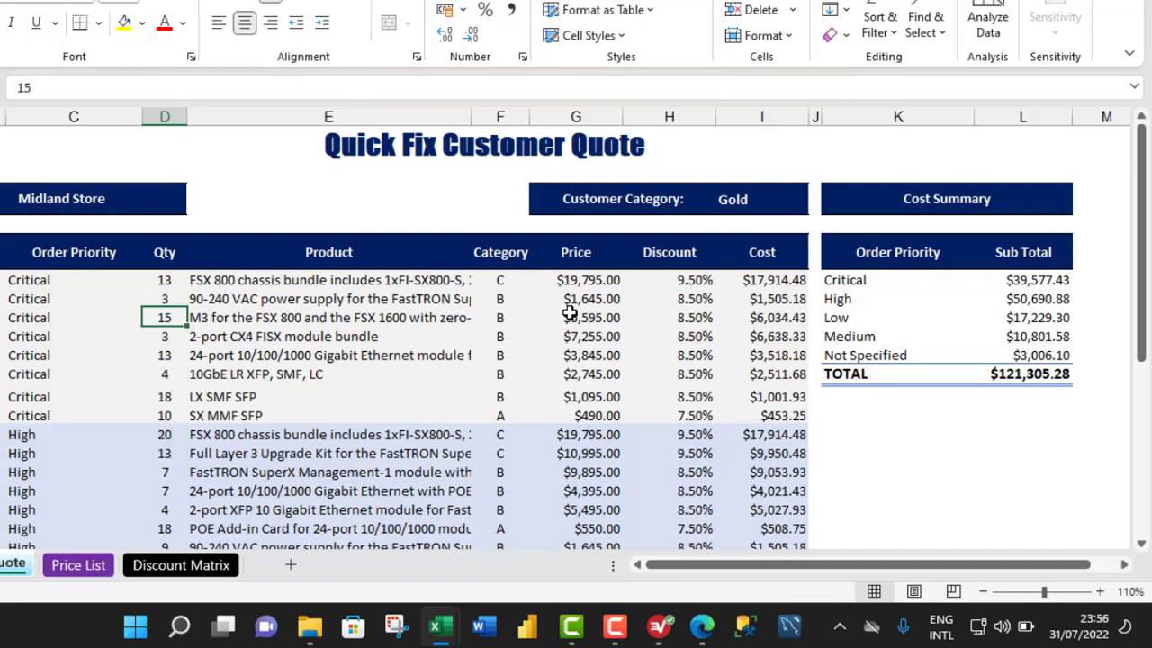
drag(590, 253, 592, 355)
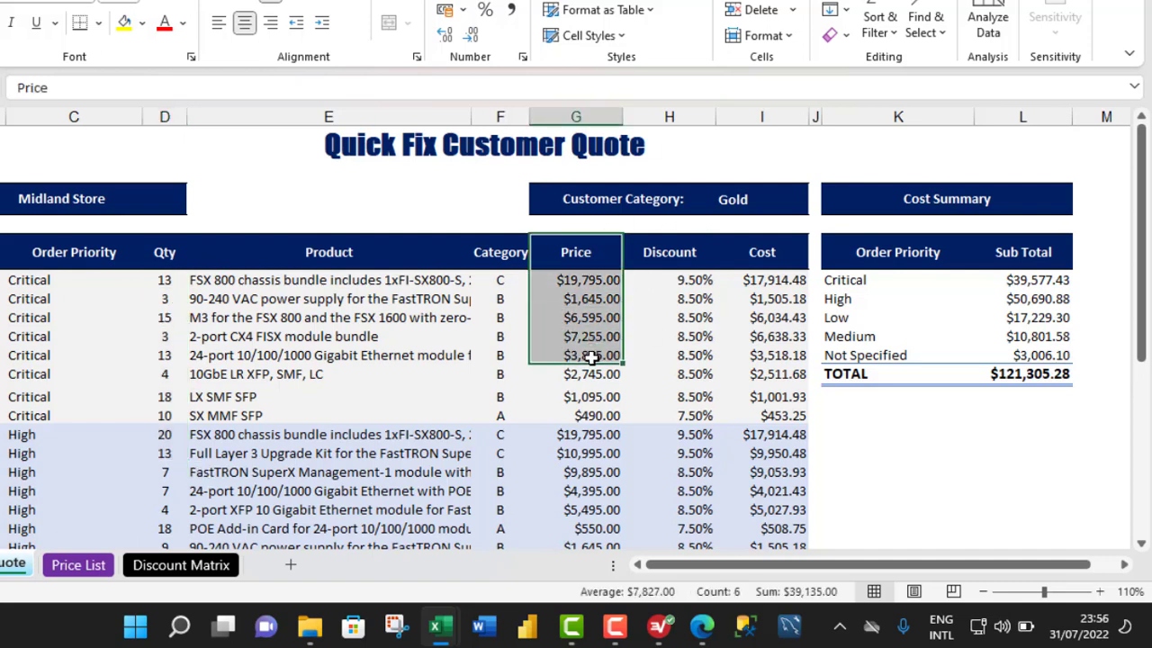
click(601, 281)
key(F2)
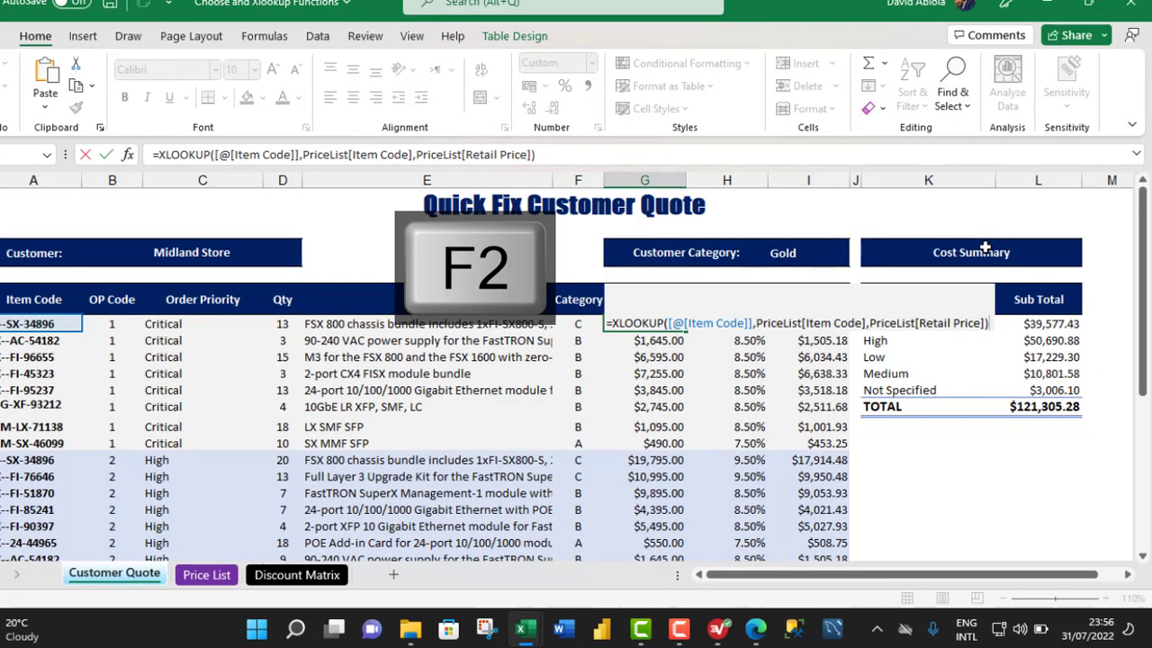
text(*)
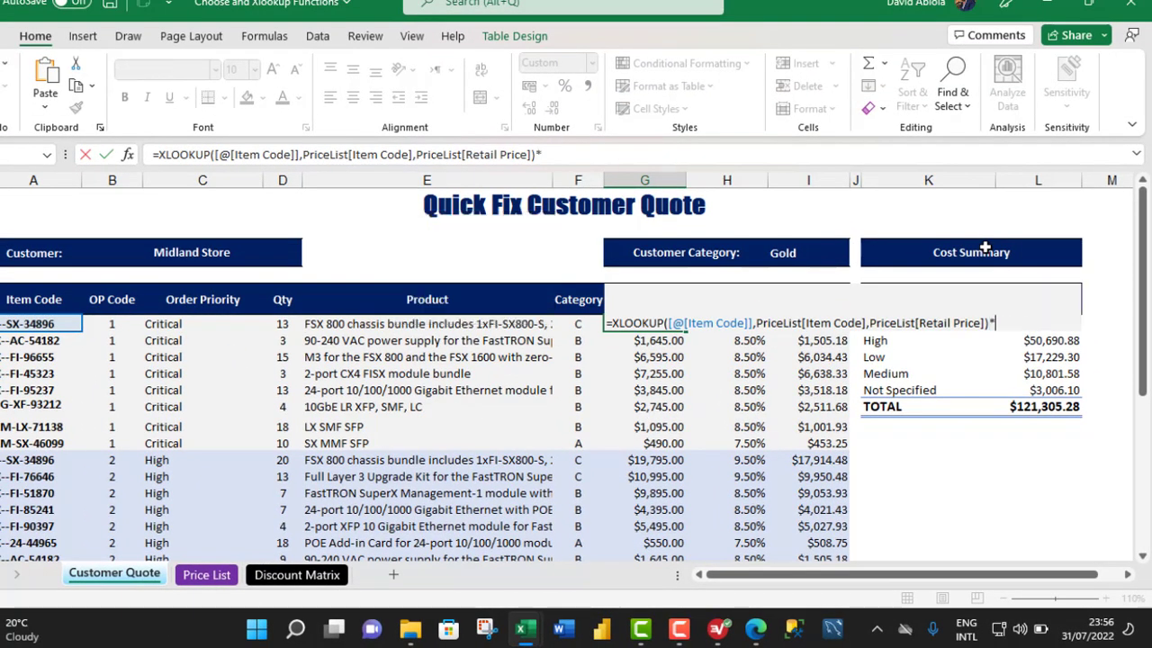
click(270, 325)
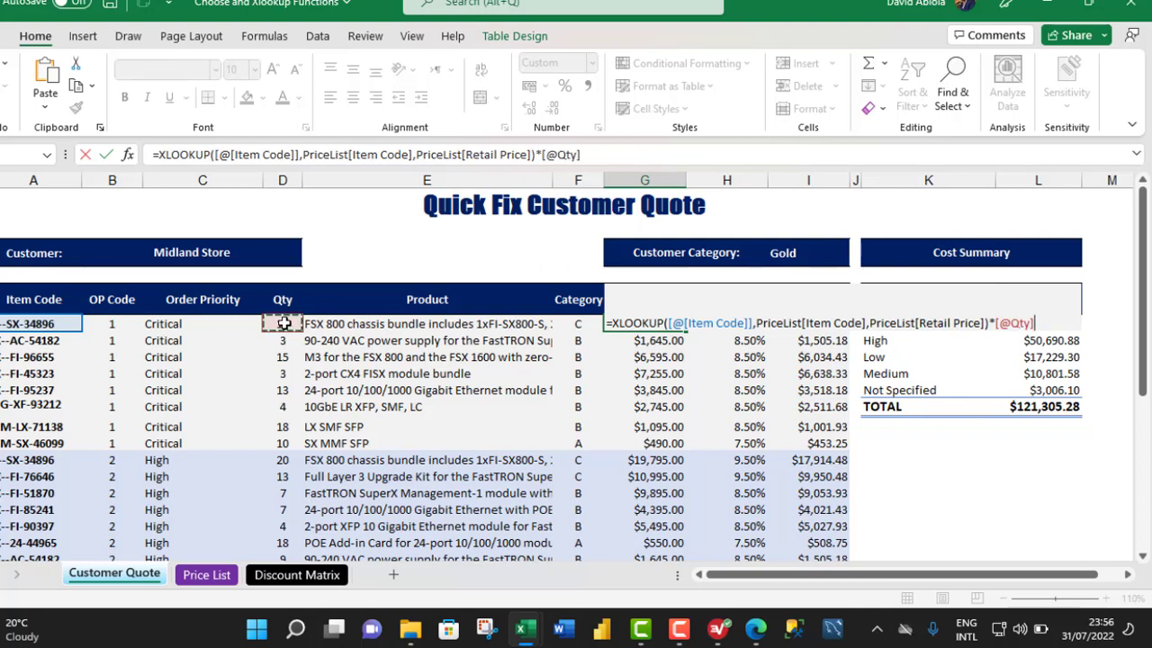
key(ctrl+Return)
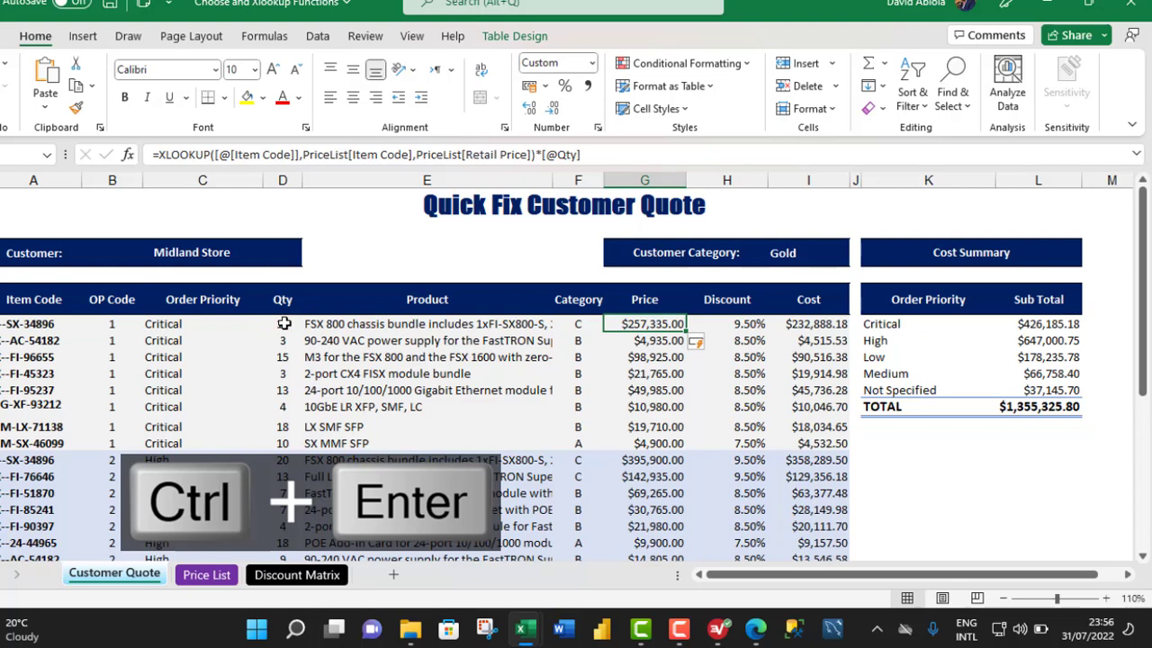
Review the first quote row's Price formula and its quantity multiplier, along with the Discount and Cost formulas.
double_click(645, 325)
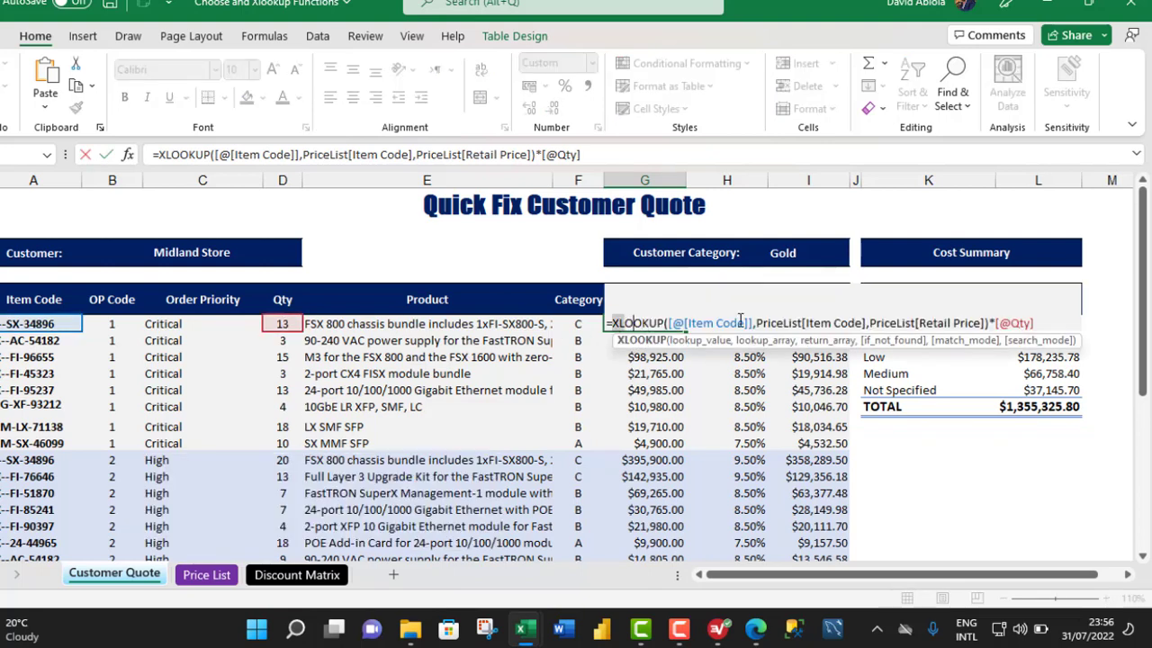
drag(739, 319, 1008, 331)
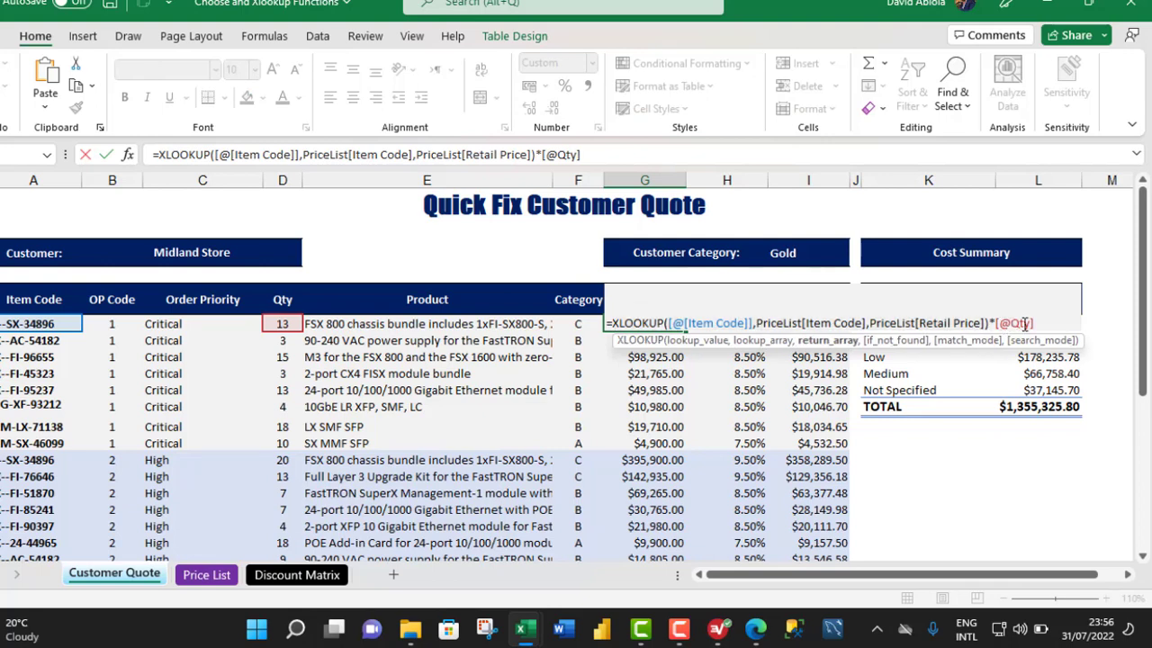
double_click(1019, 324)
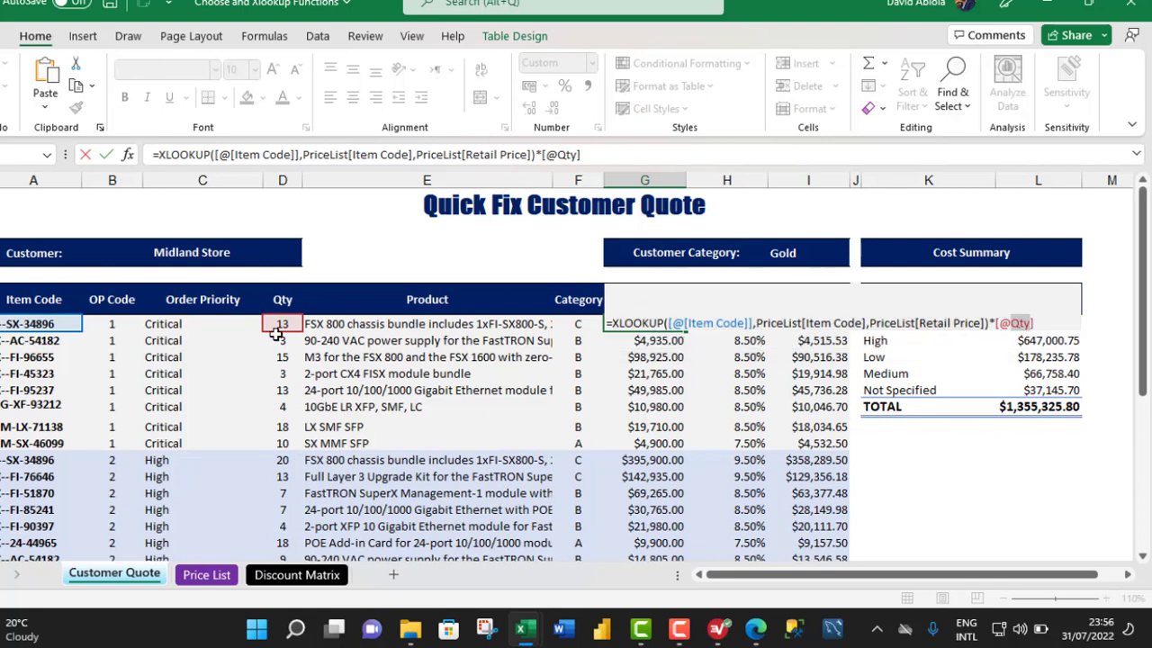
key(ctrl+Return)
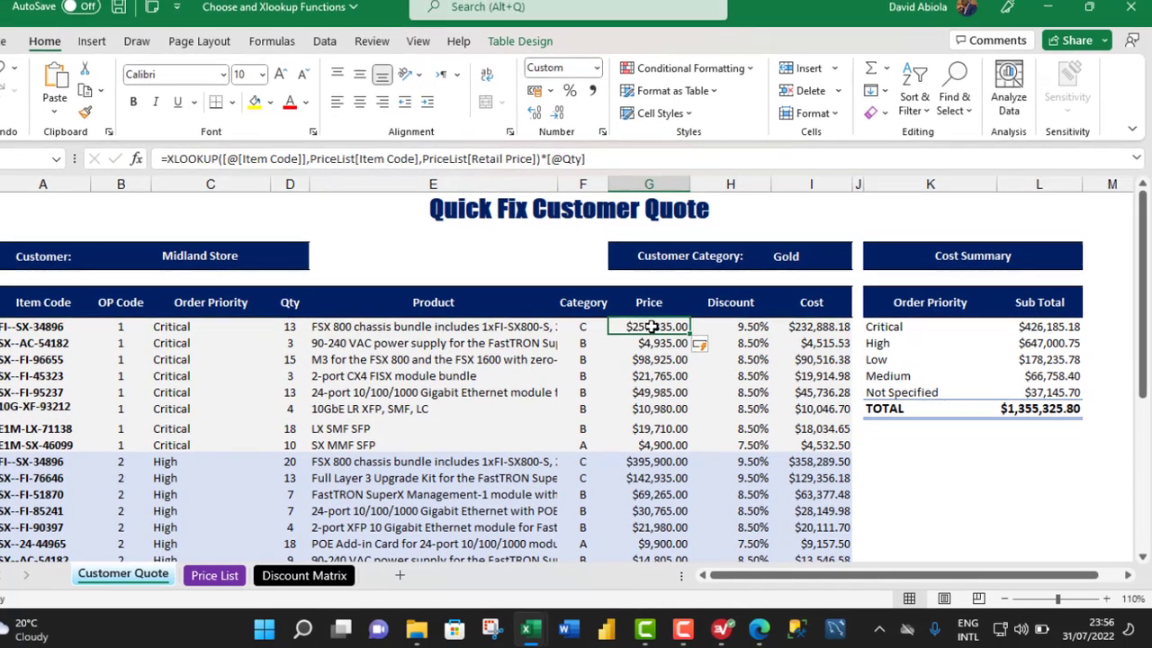
key(shift+space)
click(668, 327)
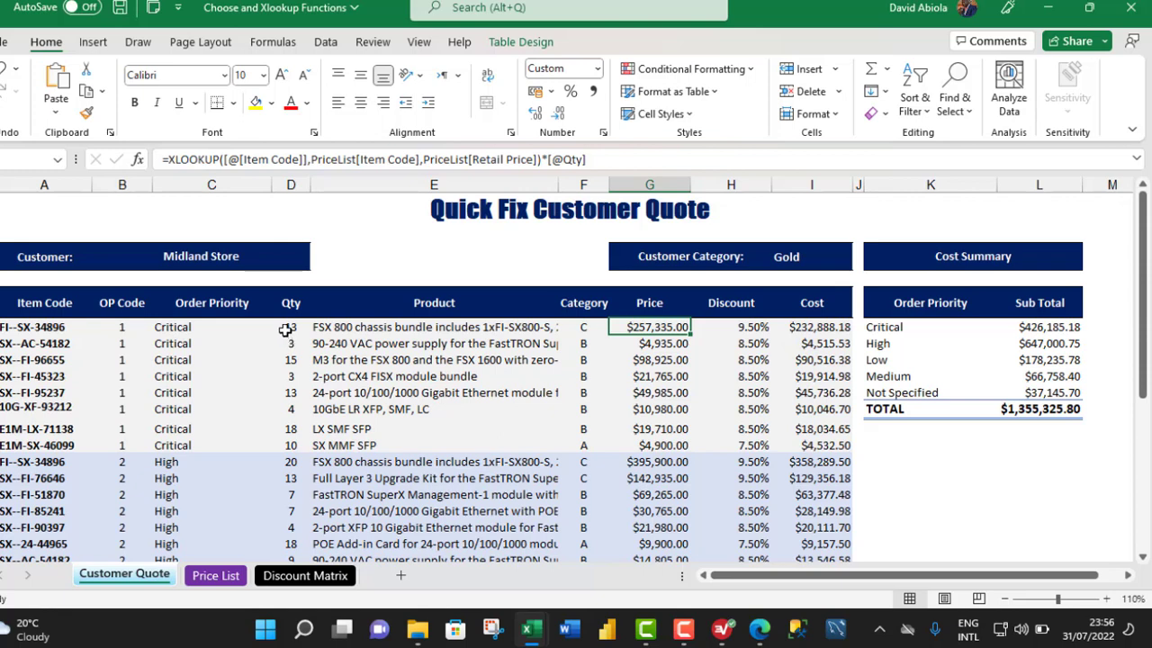
click(745, 328)
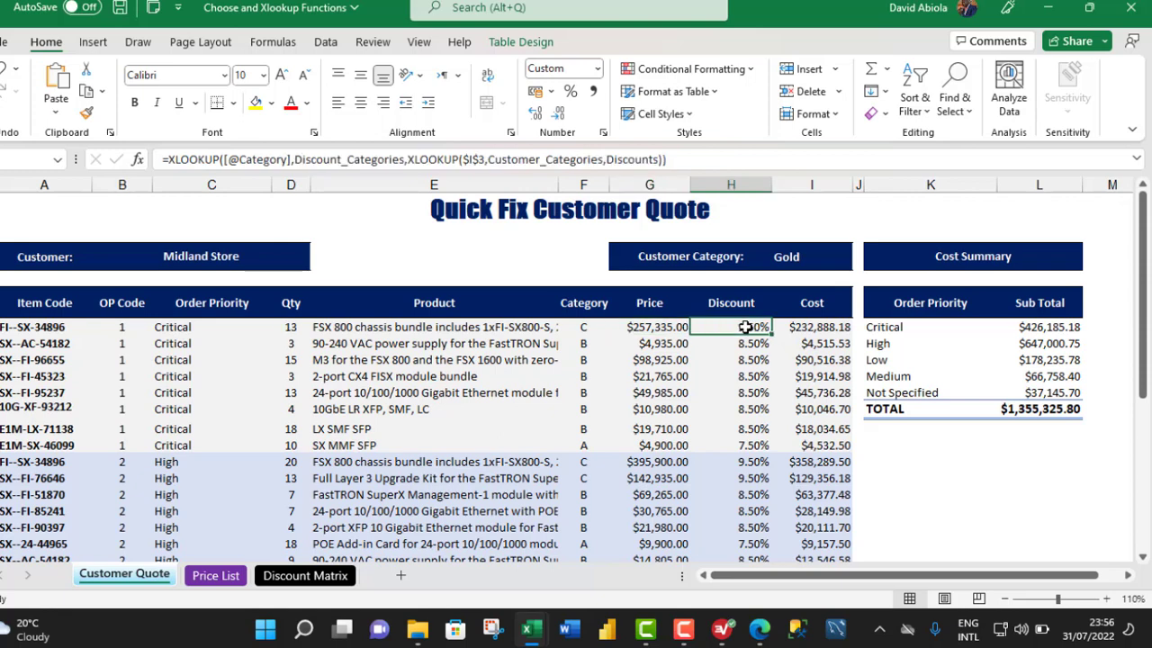
click(810, 330)
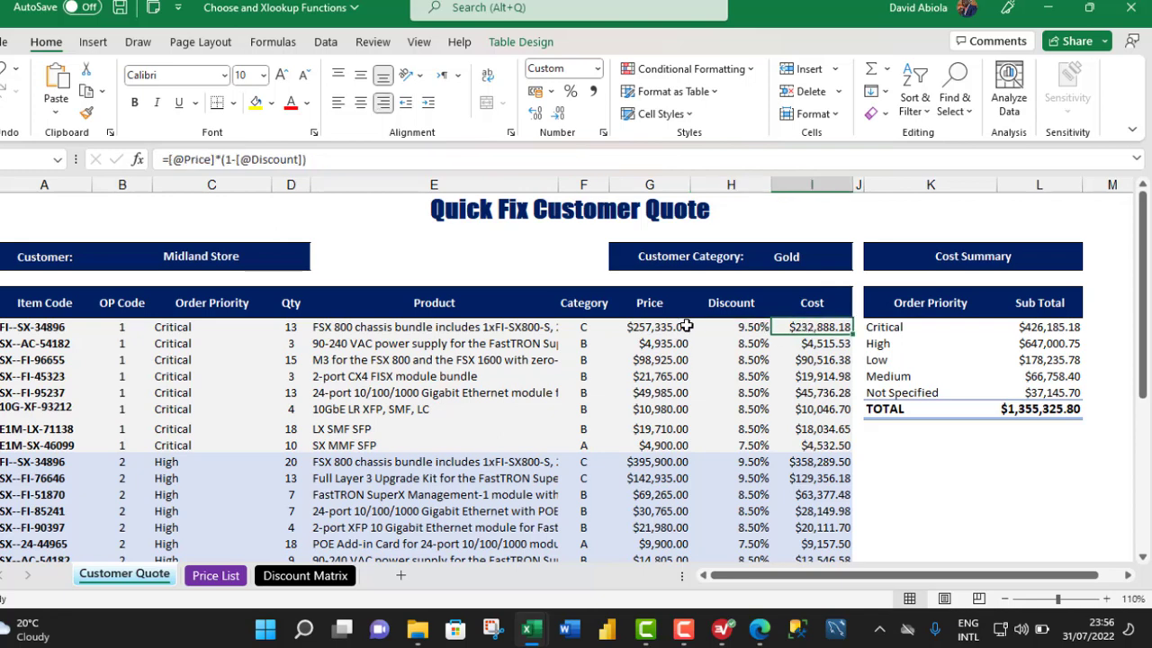
click(635, 328)
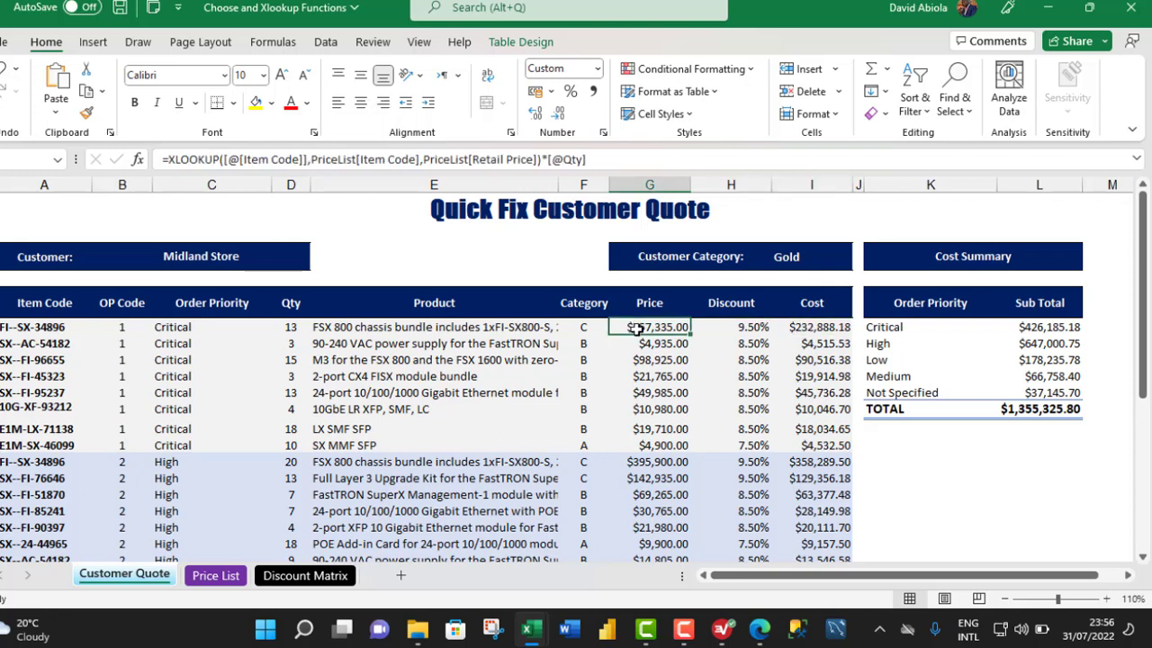
click(735, 327)
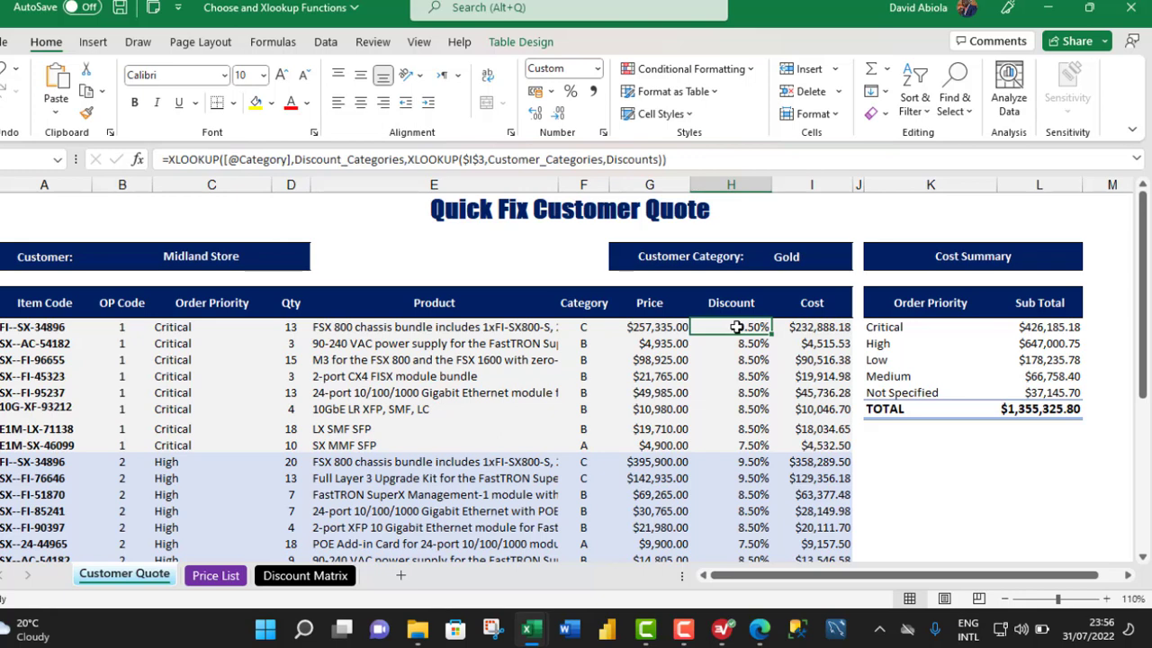
Change the quote's Customer Category to Platinum.
click(814, 259)
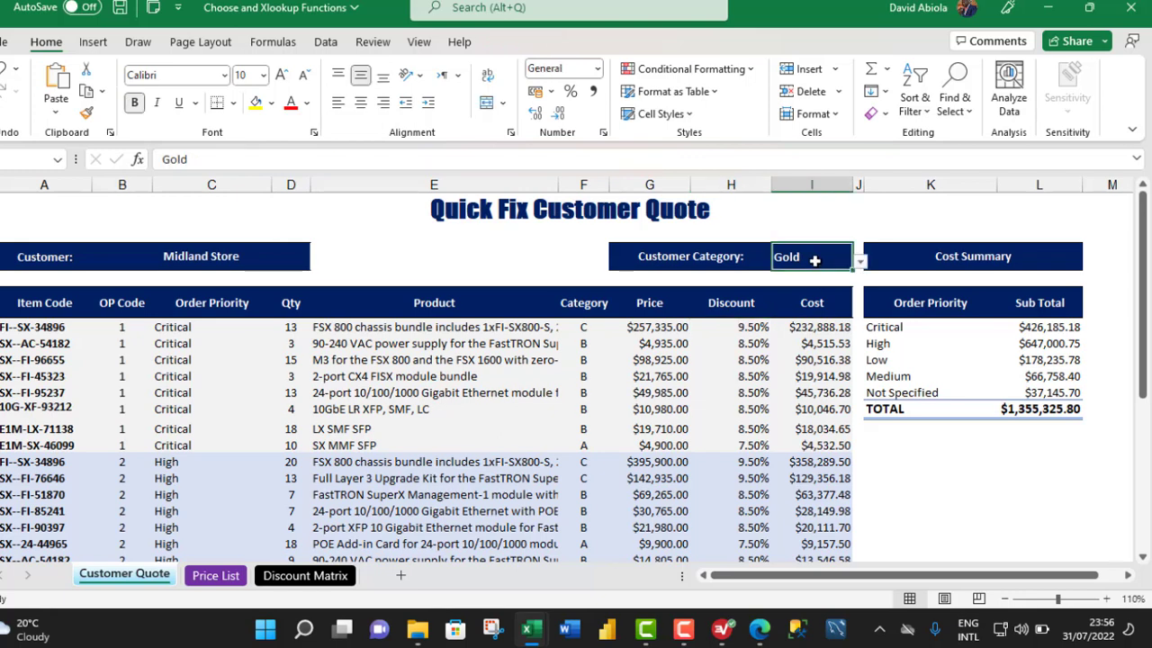
click(863, 261)
click(810, 324)
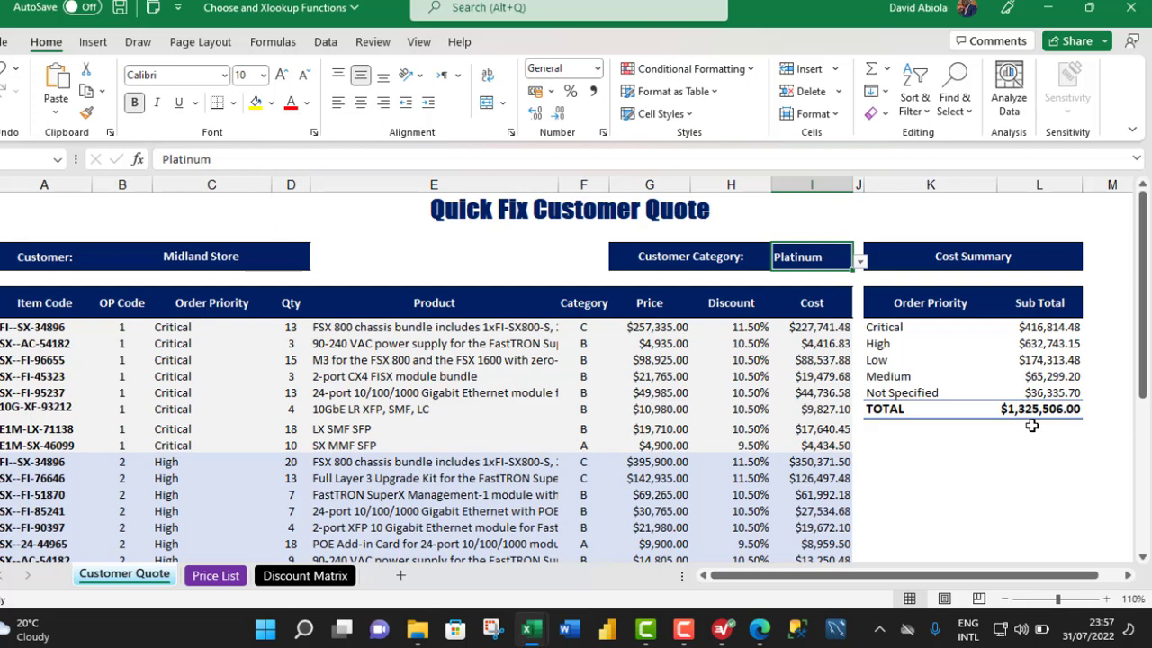
click(984, 435)
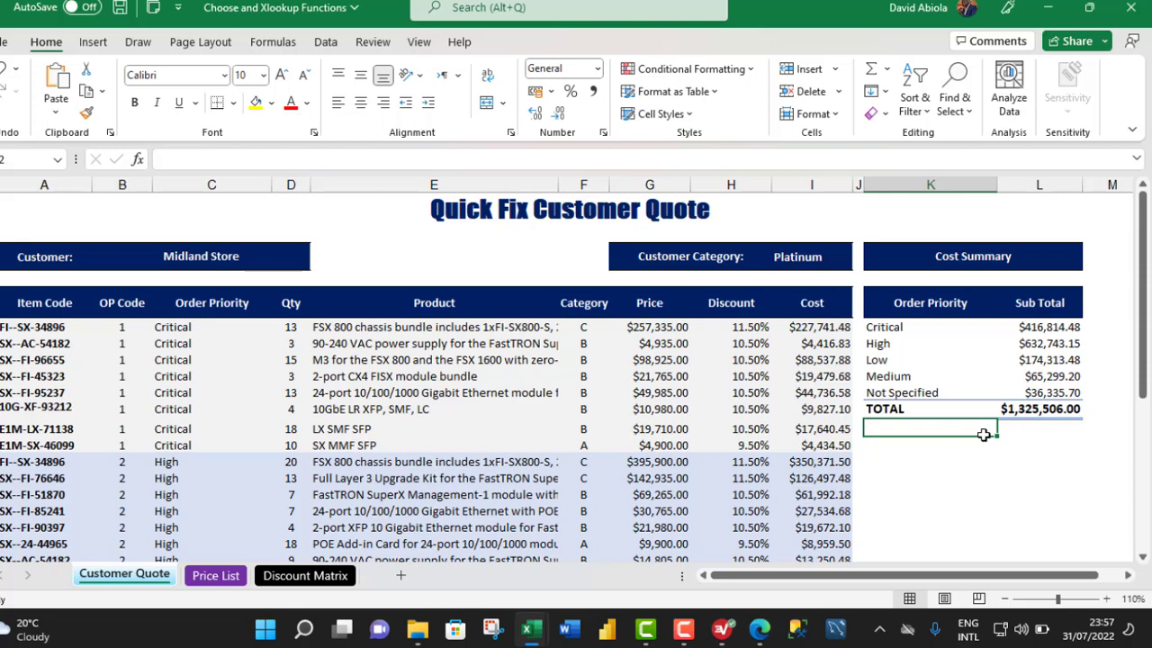
click(604, 392)
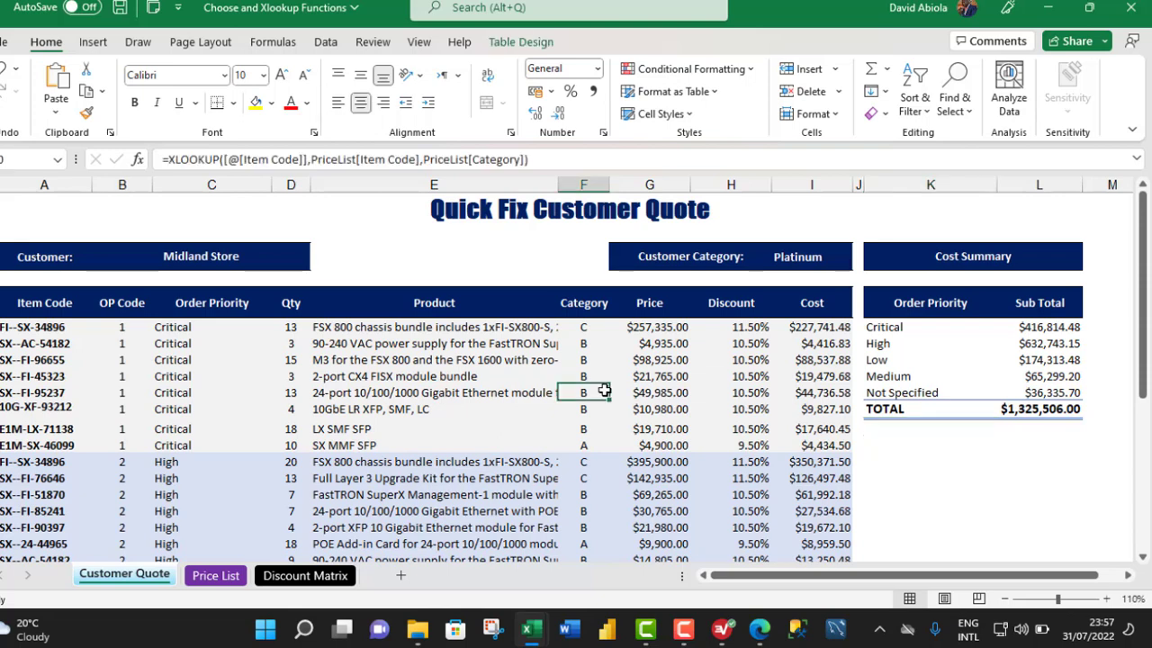